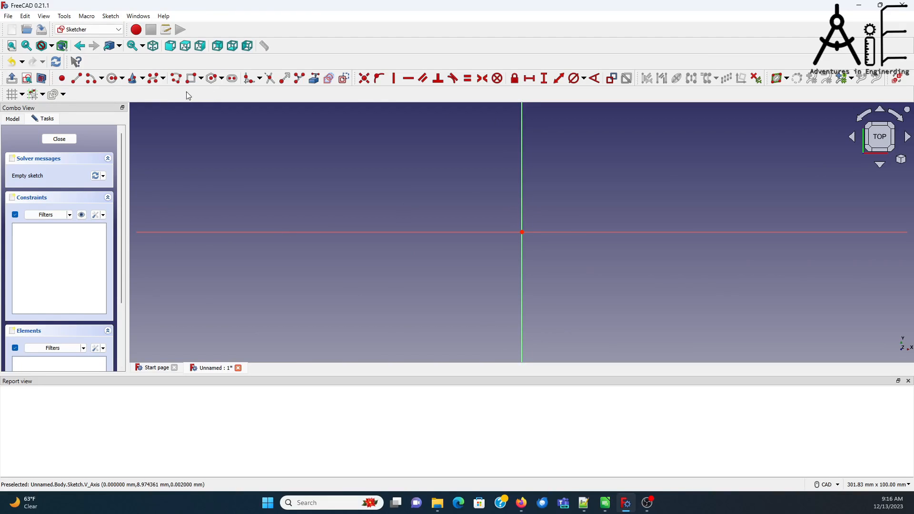
# Step: Sketch a circle about 10.3 mm in diameter centred on the origin and a rectangle about 23 by 26 mm around it
pyautogui.click(112, 78)
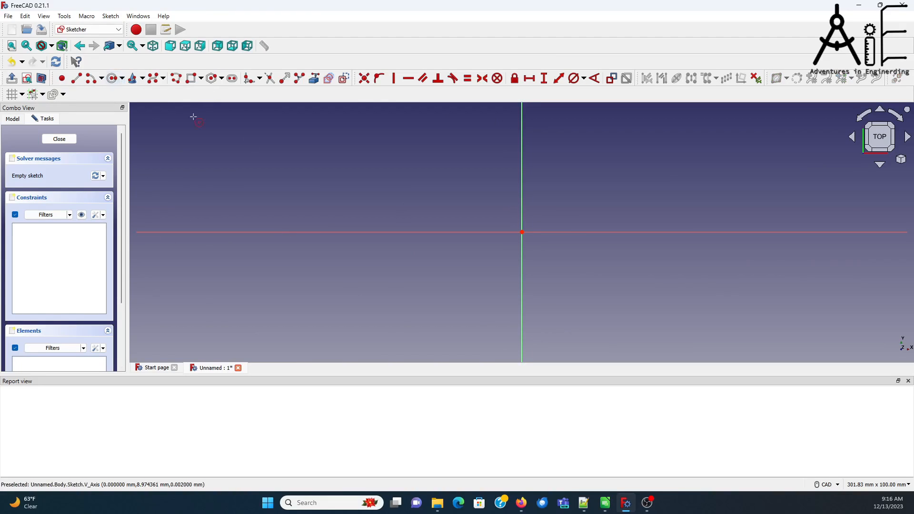
pyautogui.click(521, 232)
pyautogui.click(535, 229)
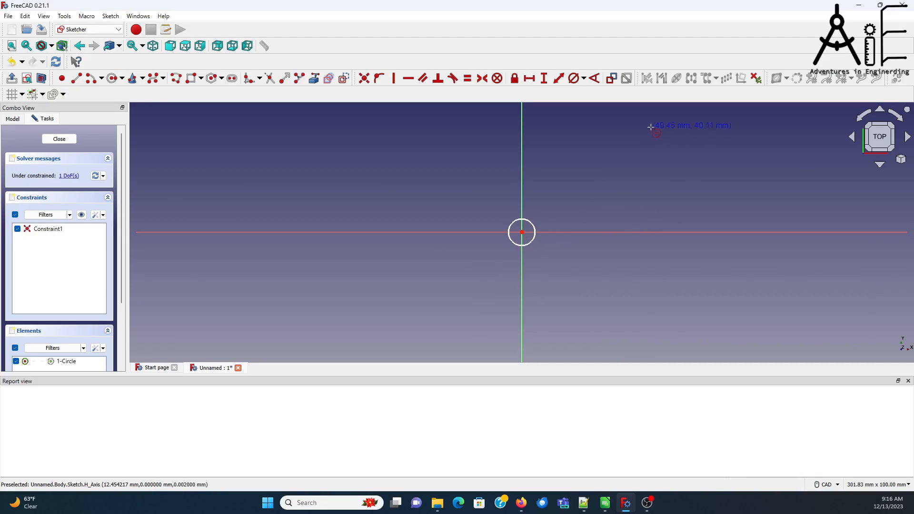
pyautogui.click(191, 78)
pyautogui.click(492, 264)
pyautogui.click(553, 196)
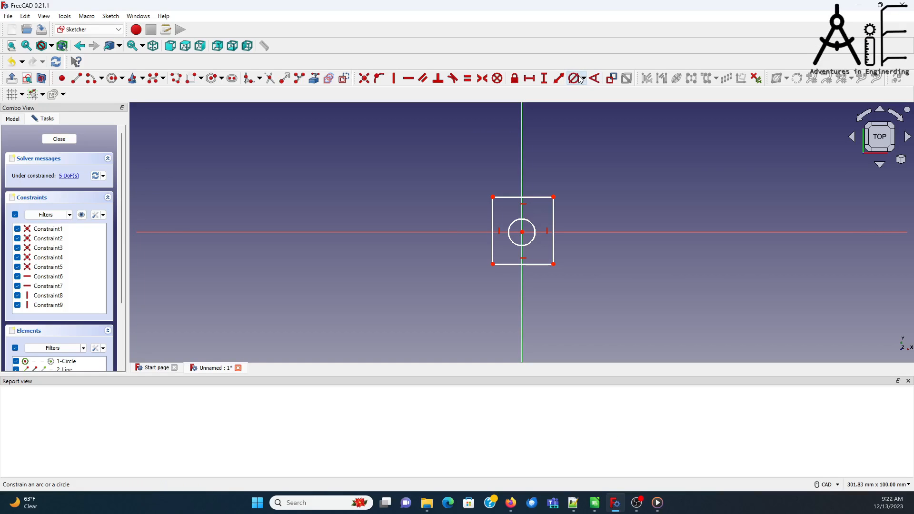
# Step: Constrain the circle's diameter to 5.2 mm
pyautogui.click(583, 79)
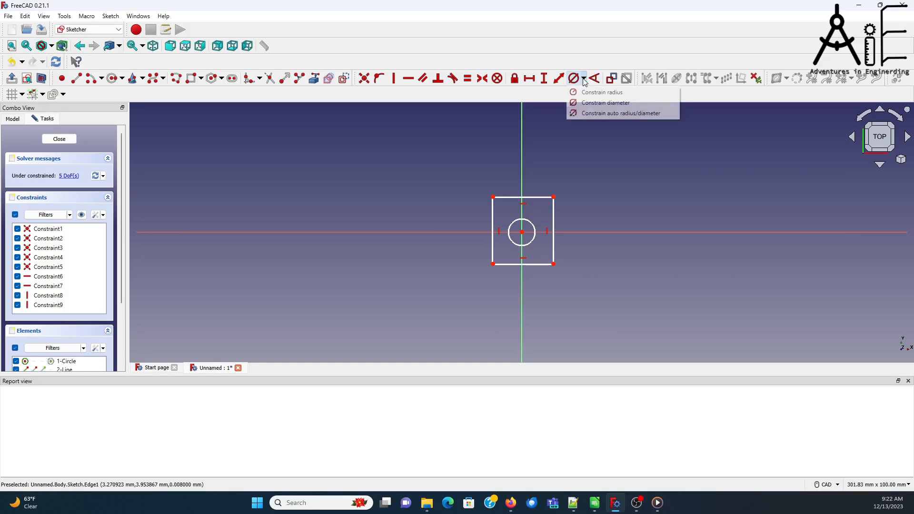
pyautogui.click(597, 101)
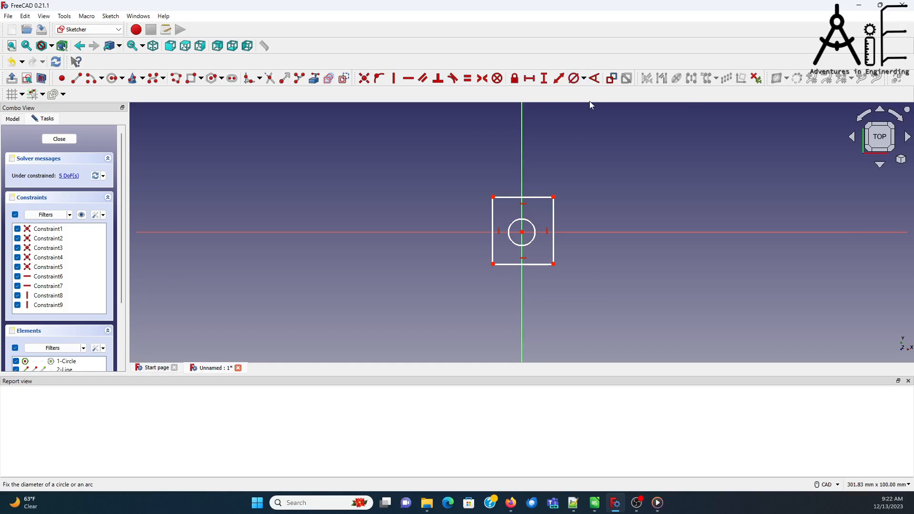
pyautogui.click(533, 225)
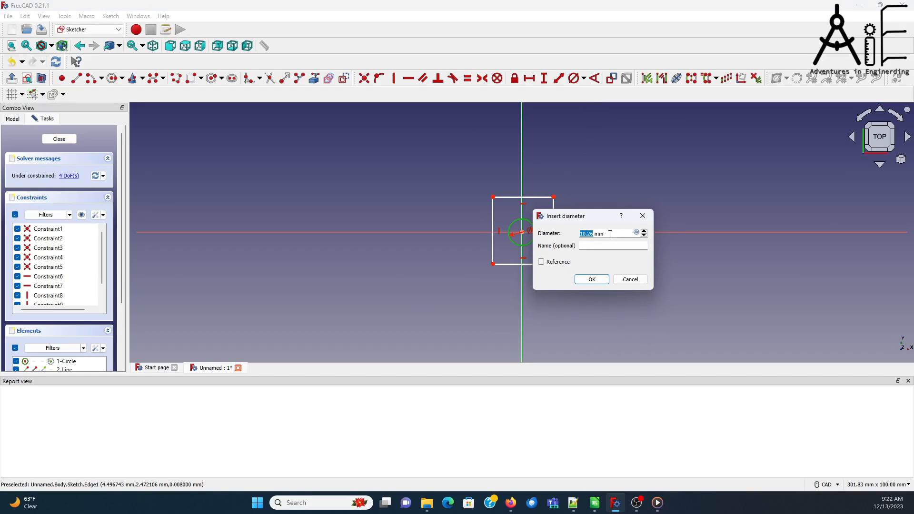
pyautogui.write('5')
pyautogui.click(593, 280)
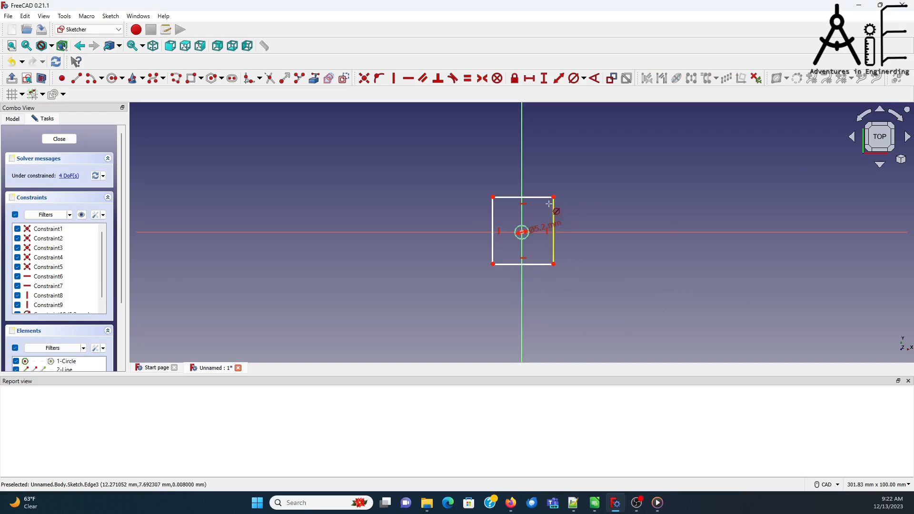
# Step: Constrain the rectangle's left and right corners to a horizontal distance of 5 mm each from the origin
pyautogui.click(529, 78)
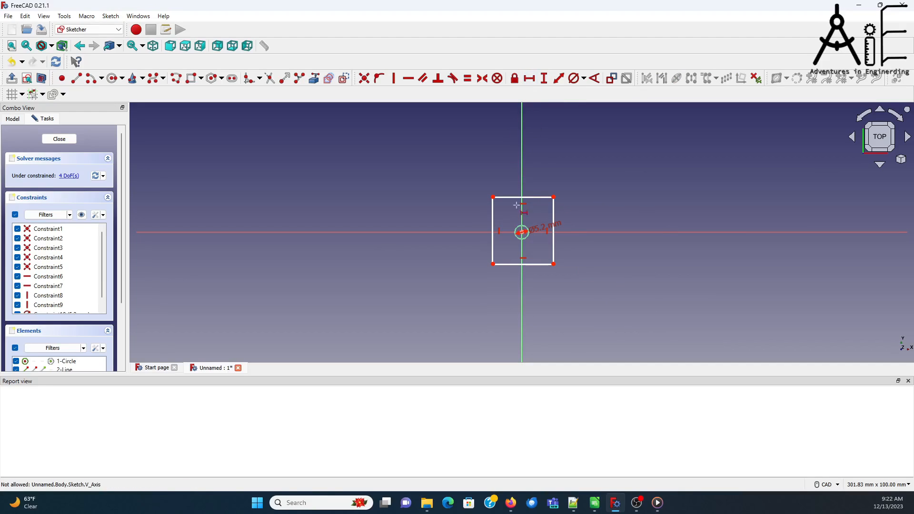
pyautogui.click(521, 233)
pyautogui.click(493, 263)
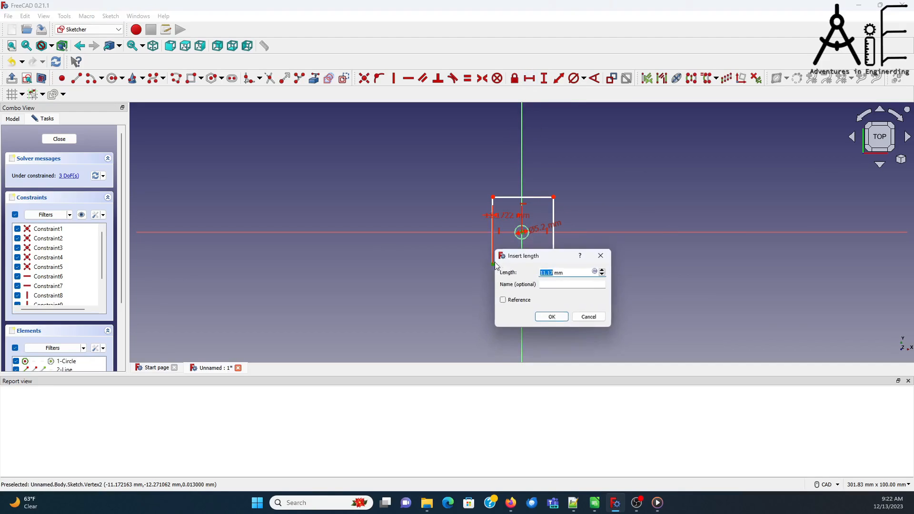
pyautogui.write('5')
pyautogui.click(552, 318)
pyautogui.click(521, 232)
pyautogui.click(554, 263)
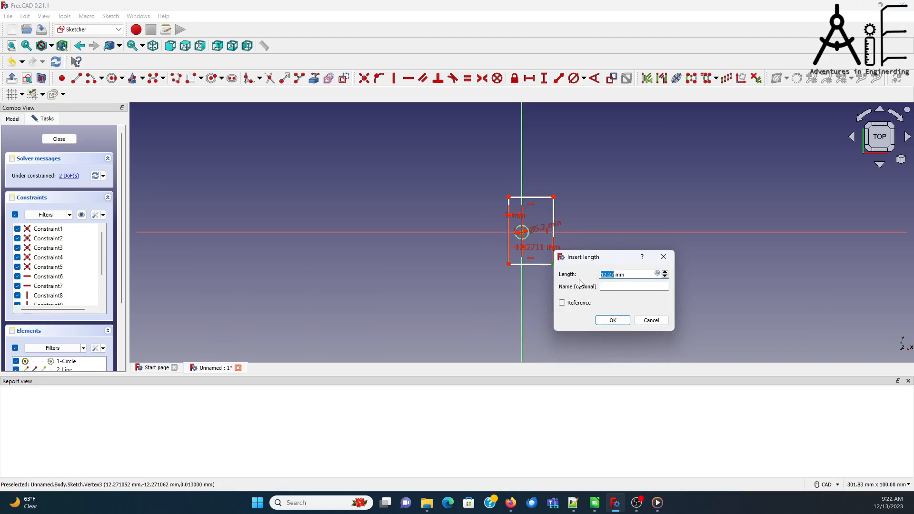
pyautogui.write('5')
pyautogui.click(612, 319)
# Step: Constrain the rectangle's upper and lower corners to a vertical distance of 5 mm each from the origin
pyautogui.click(521, 232)
pyautogui.click(535, 197)
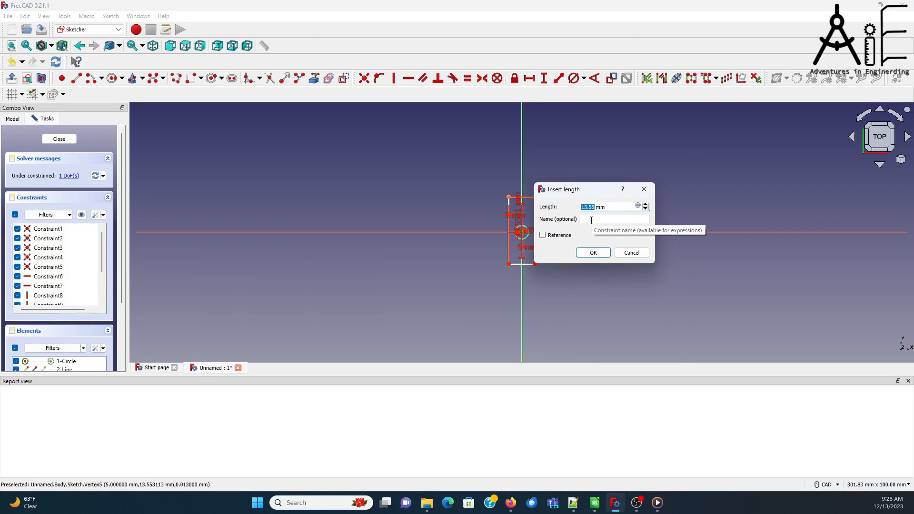
pyautogui.write('5')
pyautogui.click(598, 252)
pyautogui.click(521, 233)
pyautogui.click(534, 264)
pyautogui.write('5')
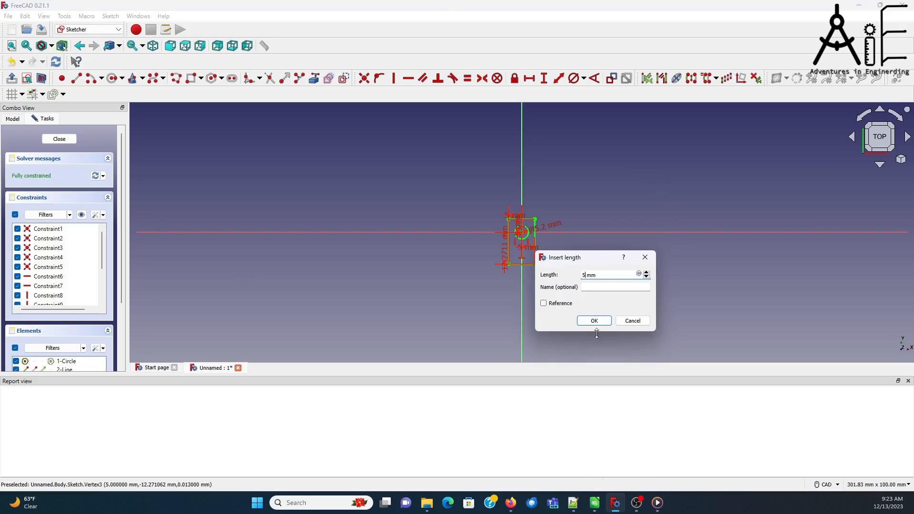
pyautogui.click(600, 320)
# Step: Finish the sketch and pad it to a length of 13 mm
pyautogui.click(72, 141)
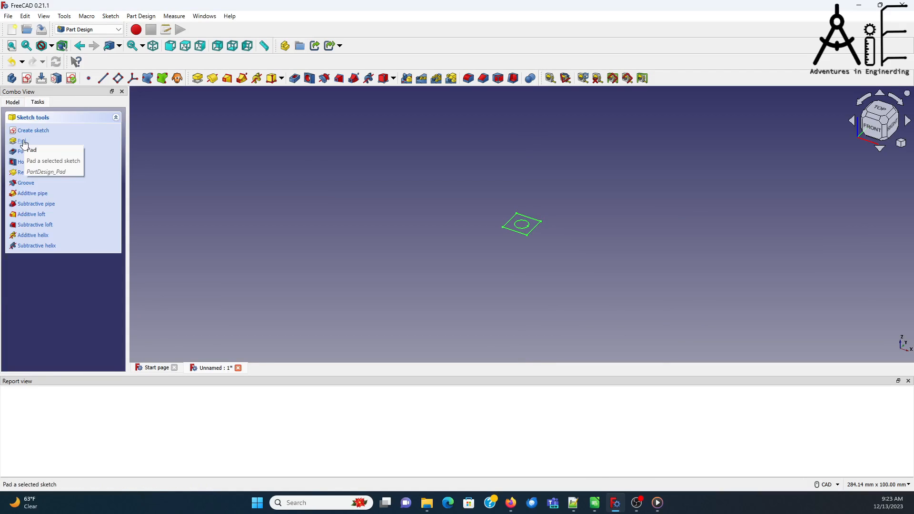
pyautogui.click(34, 143)
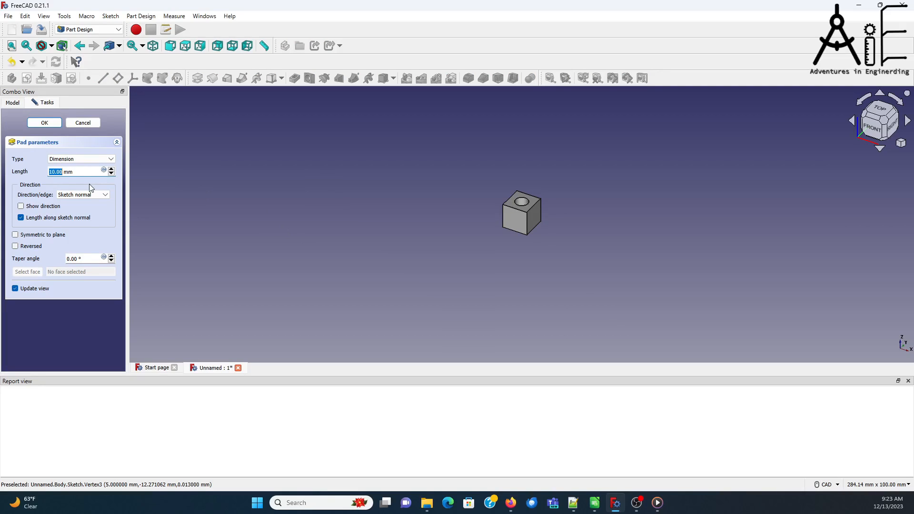
pyautogui.write('13')
pyautogui.click(44, 123)
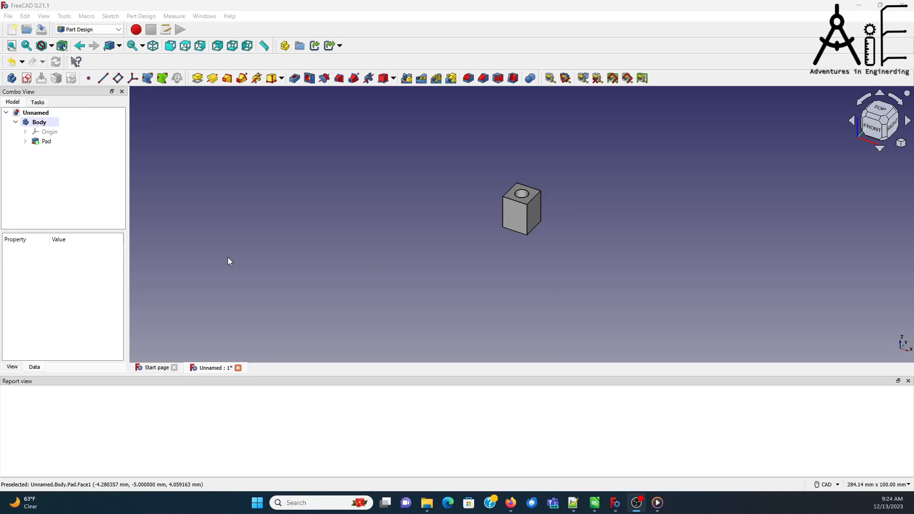
# Step: Switch to the Path workbench and create a job without a template for the Body solid
pyautogui.click(114, 30)
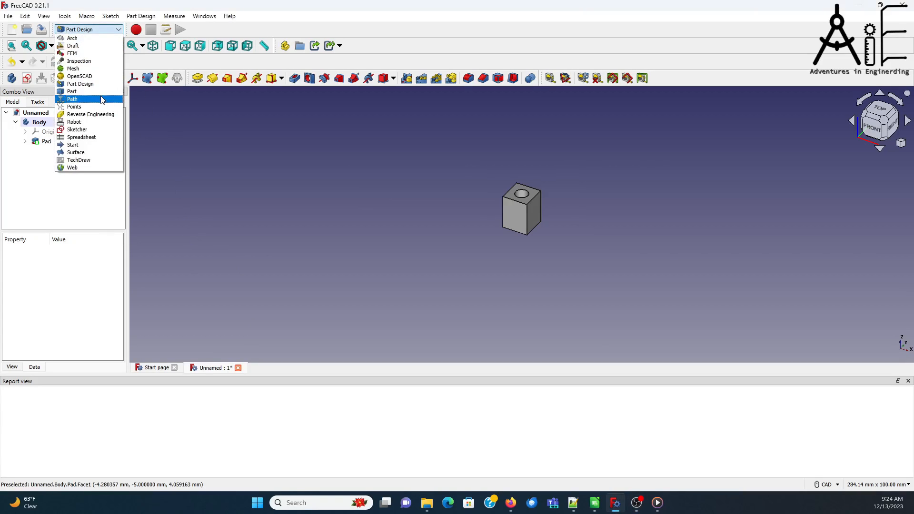
pyautogui.click(102, 99)
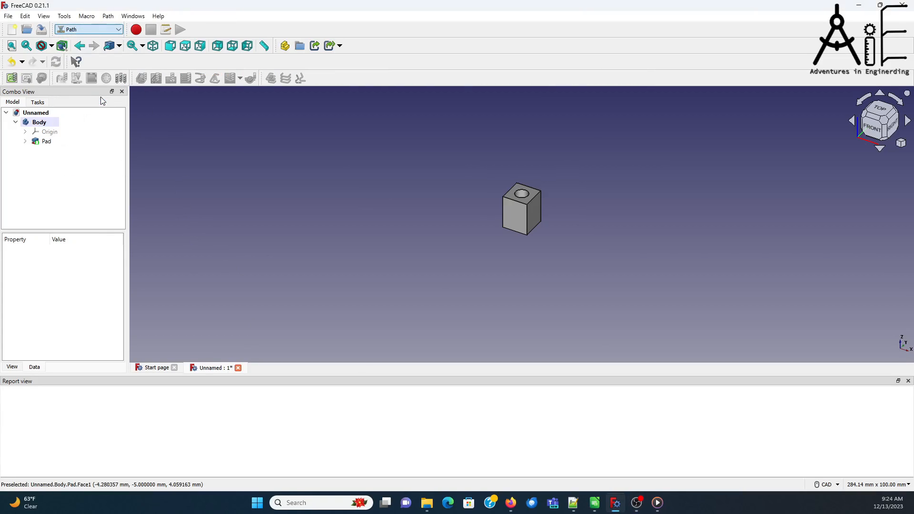
pyautogui.click(12, 79)
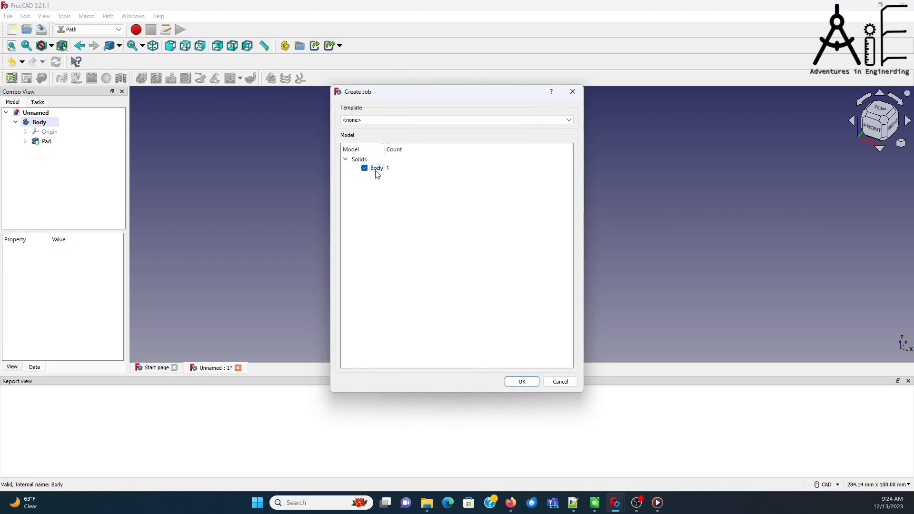
pyautogui.click(526, 381)
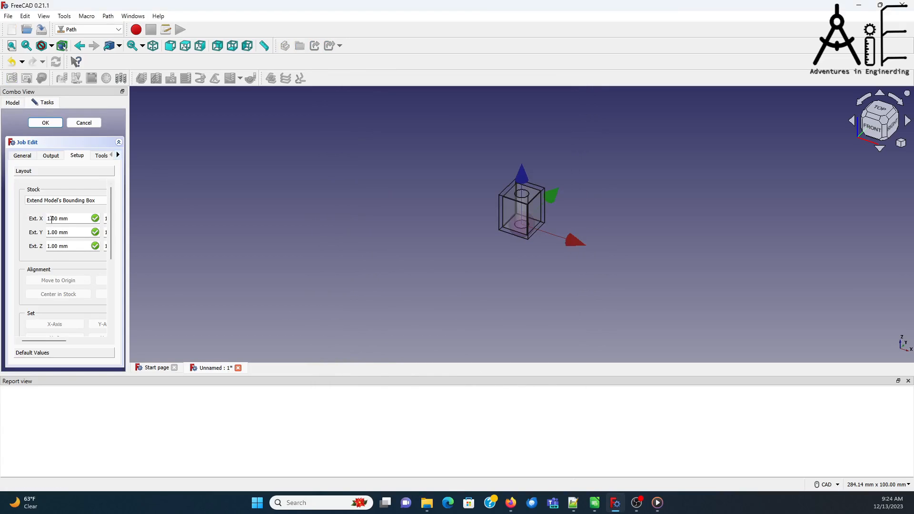
# Step: Set the first-side stock extensions of the model's bounding box in X, Y and Z to 0 mm
pyautogui.moveTo(52, 219); pyautogui.dragTo(42, 221)
pyautogui.write('0')
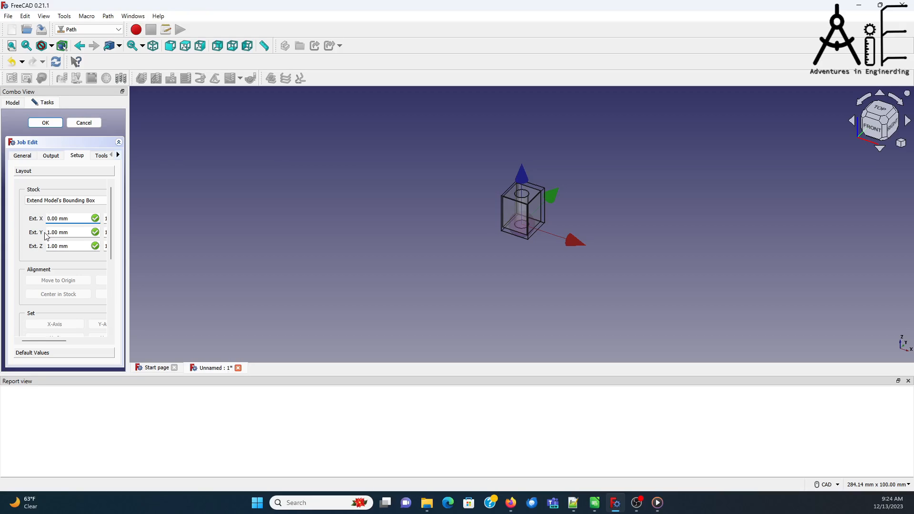
pyautogui.moveTo(46, 232); pyautogui.dragTo(51, 233)
pyautogui.write('0')
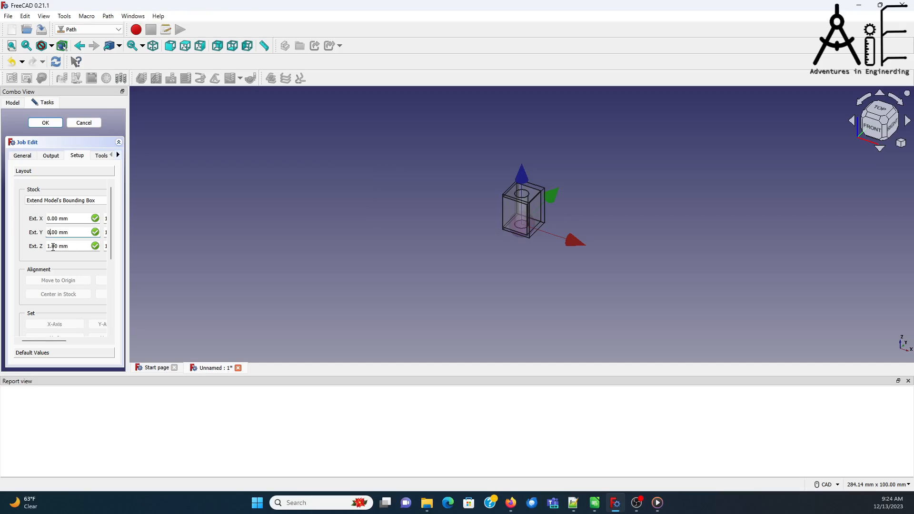
pyautogui.moveTo(50, 246); pyautogui.dragTo(45, 247)
pyautogui.write('0')
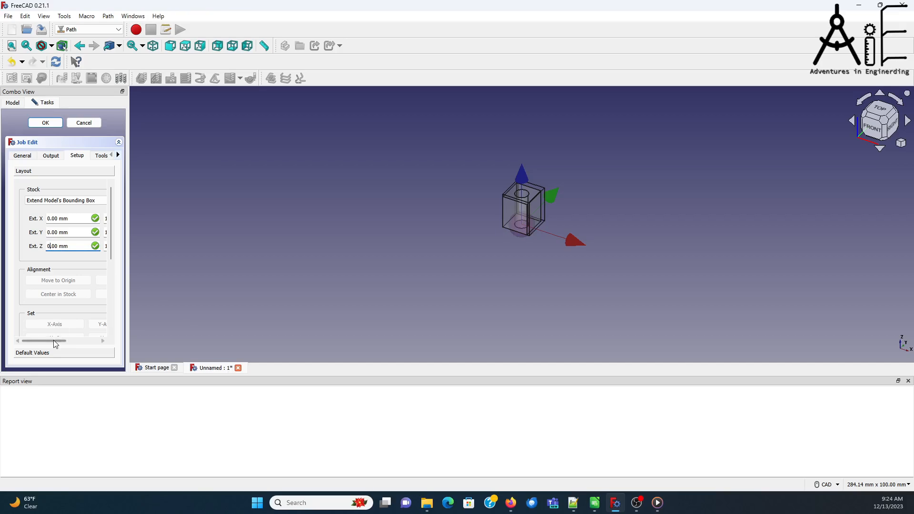
# Step: Set the opposite-side stock extensions in X, Y and Z to 0 mm
pyautogui.moveTo(60, 341); pyautogui.dragTo(87, 341)
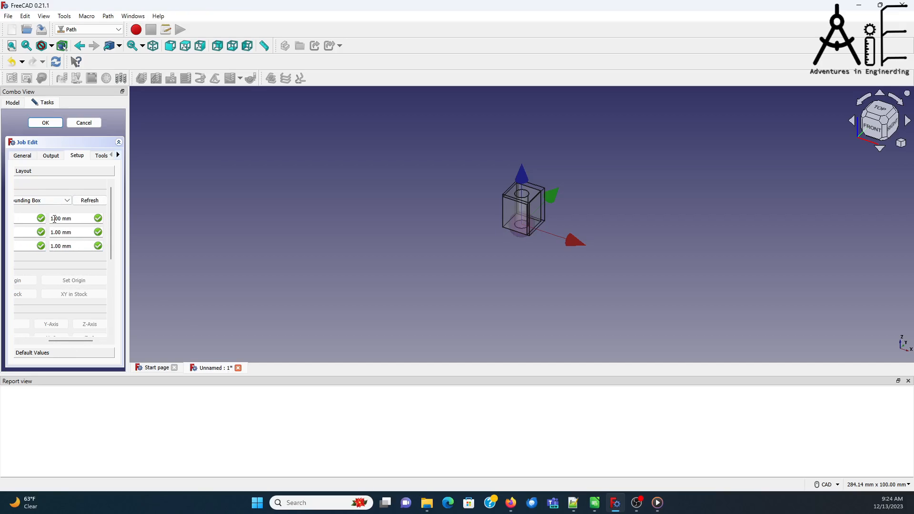
pyautogui.moveTo(53, 219); pyautogui.dragTo(46, 213)
pyautogui.write('0')
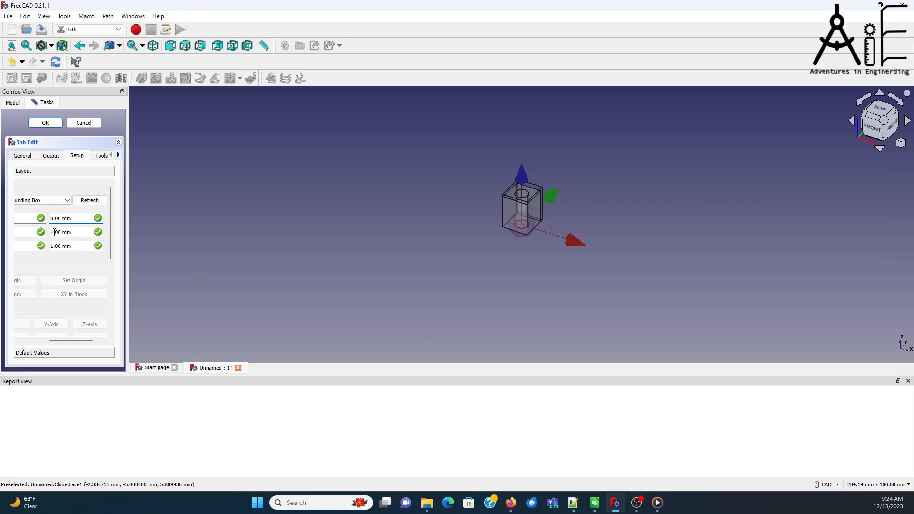
pyautogui.click(54, 232)
pyautogui.write('0')
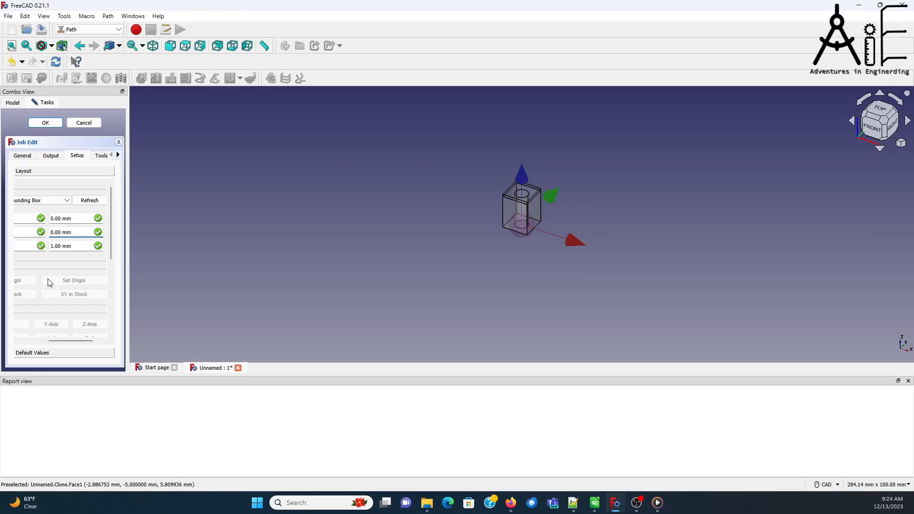
pyautogui.doubleClick(53, 244)
pyautogui.write('0')
# Step: Set the job's output post processor to grbl
pyautogui.click(50, 156)
pyautogui.click(72, 185)
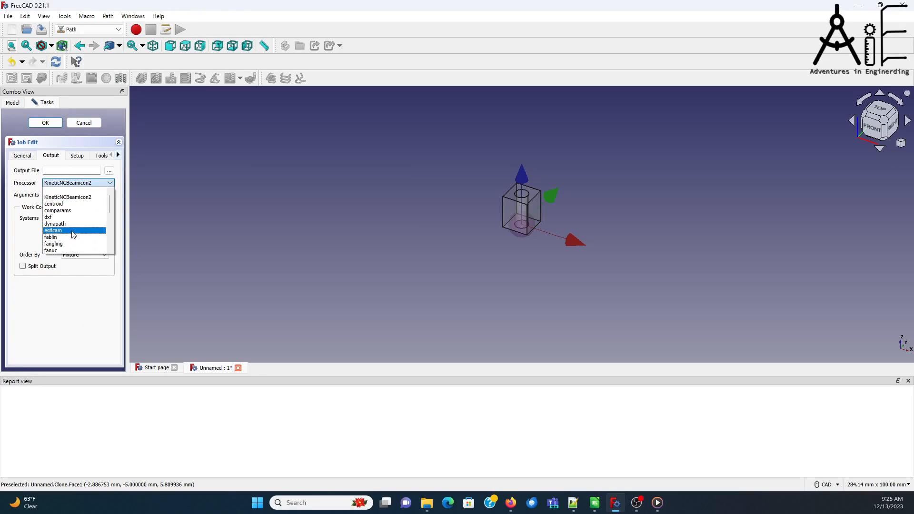
pyautogui.scroll(-1, 73, 237)
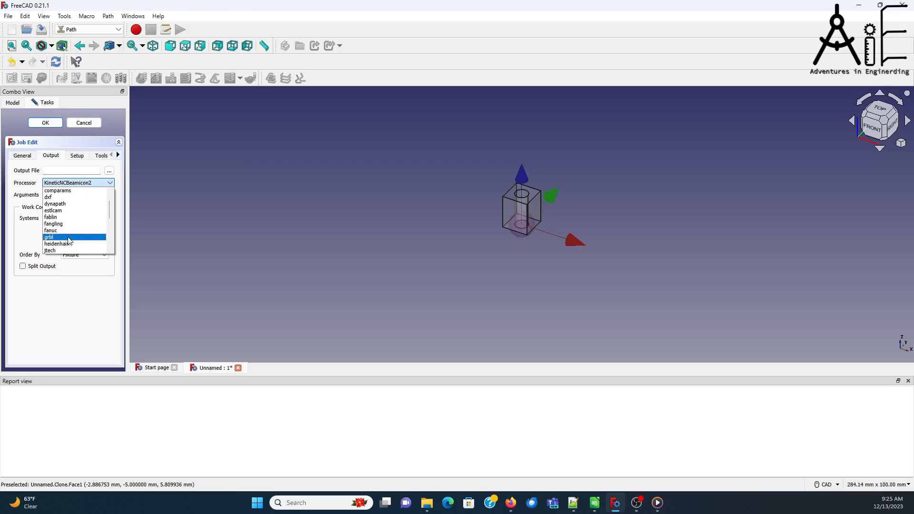
pyautogui.click(72, 239)
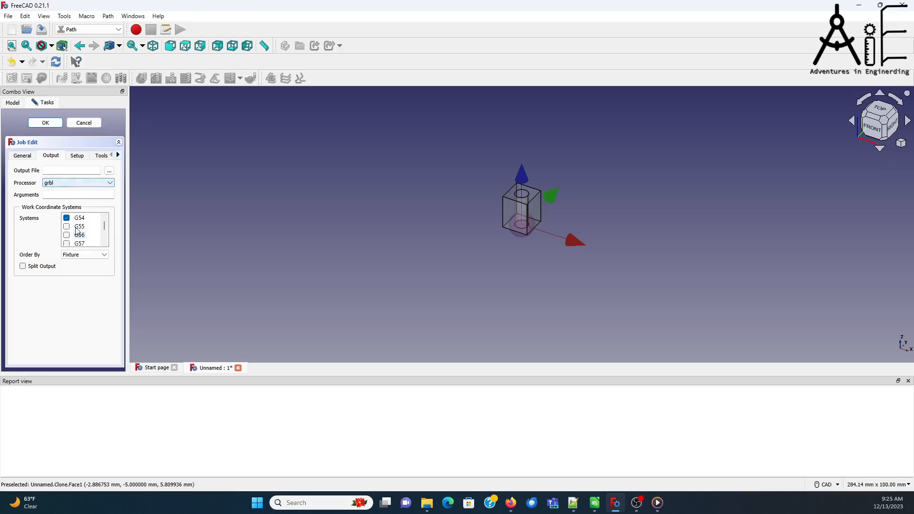
# Step: Add the 8th_Inch_Endmill_1Flute.fctb and Threadmill_4p8mm.fctb tool bits to the job's tools
pyautogui.click(78, 157)
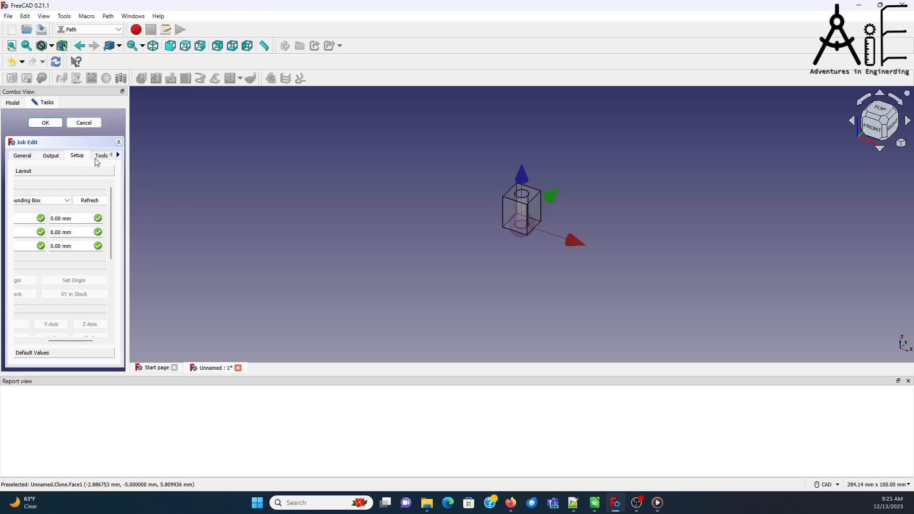
pyautogui.click(99, 157)
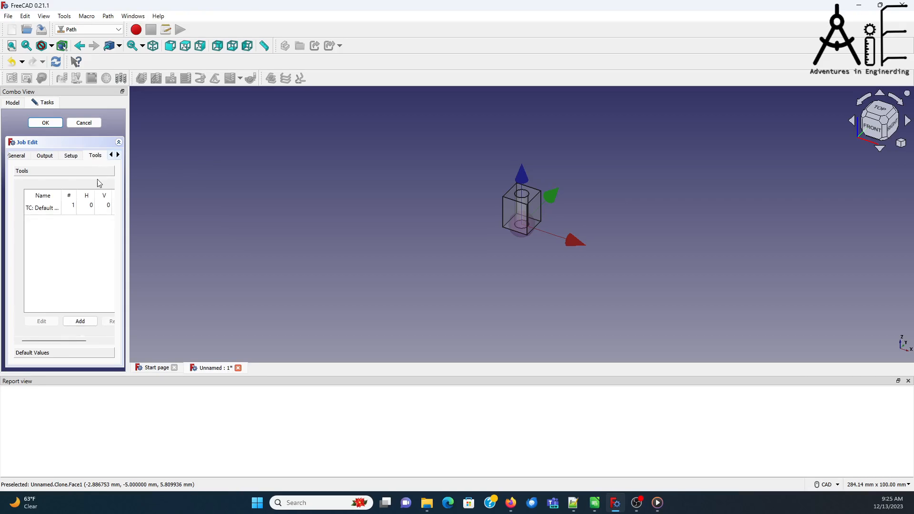
pyautogui.click(84, 321)
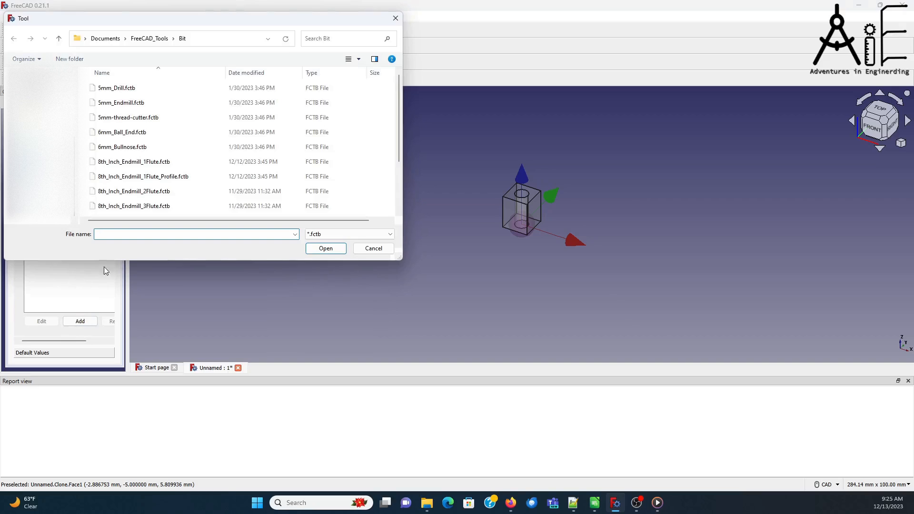
pyautogui.click(168, 163)
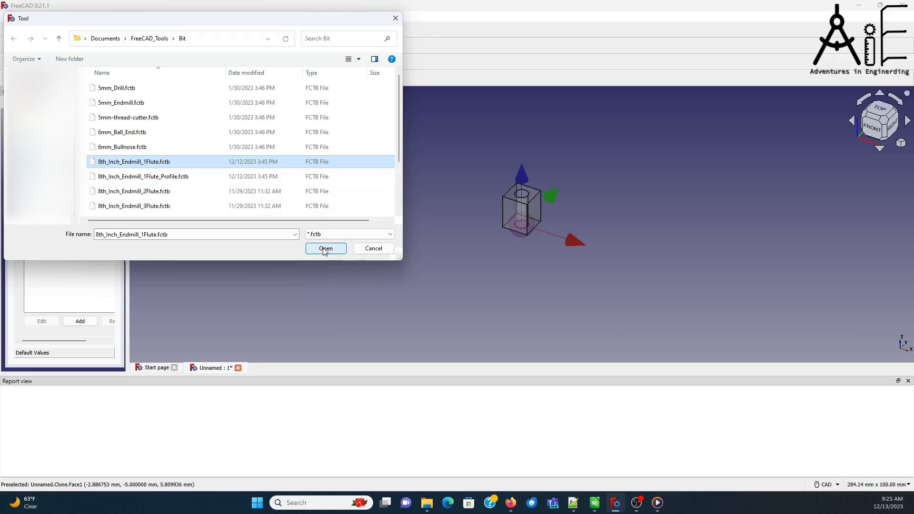
pyautogui.scroll(-2, 292, 204)
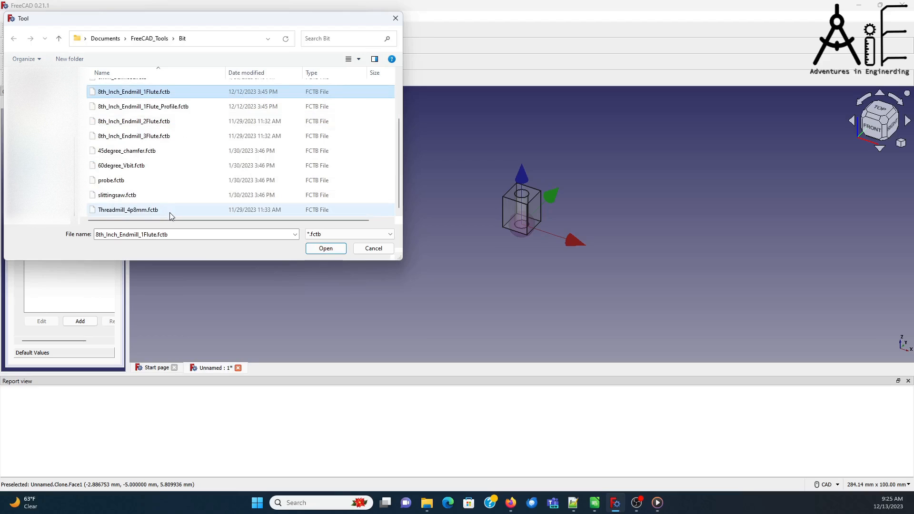
pyautogui.keyDown('ctrl'); pyautogui.click(173, 212); pyautogui.keyUp('ctrl')
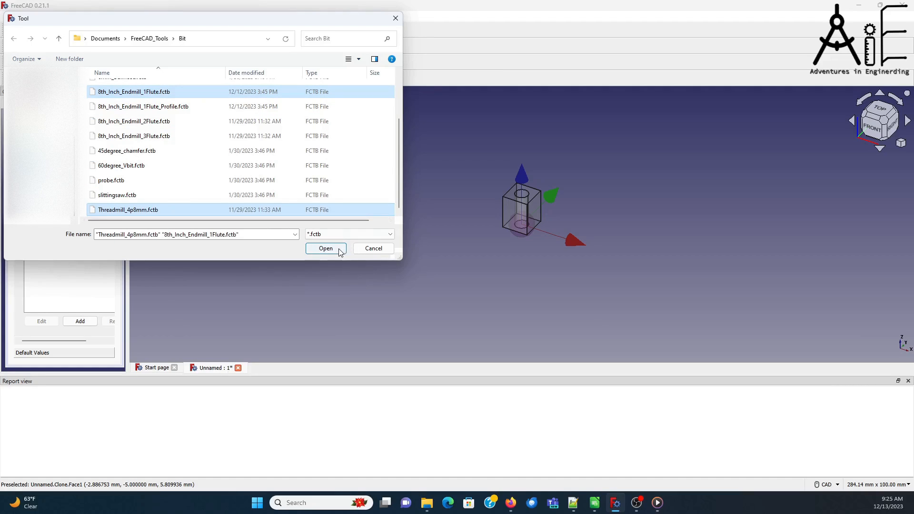
pyautogui.click(333, 249)
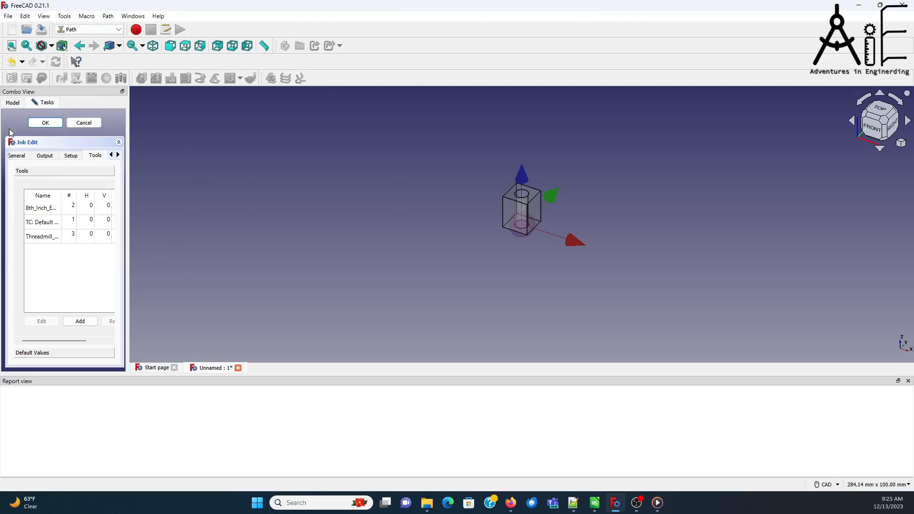
pyautogui.click(81, 321)
pyautogui.click(118, 155)
pyautogui.click(111, 155)
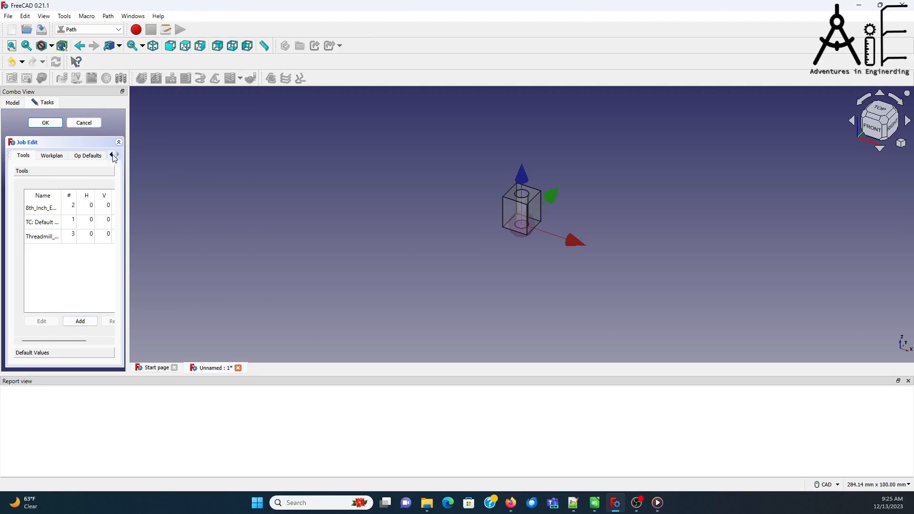
pyautogui.click(111, 156)
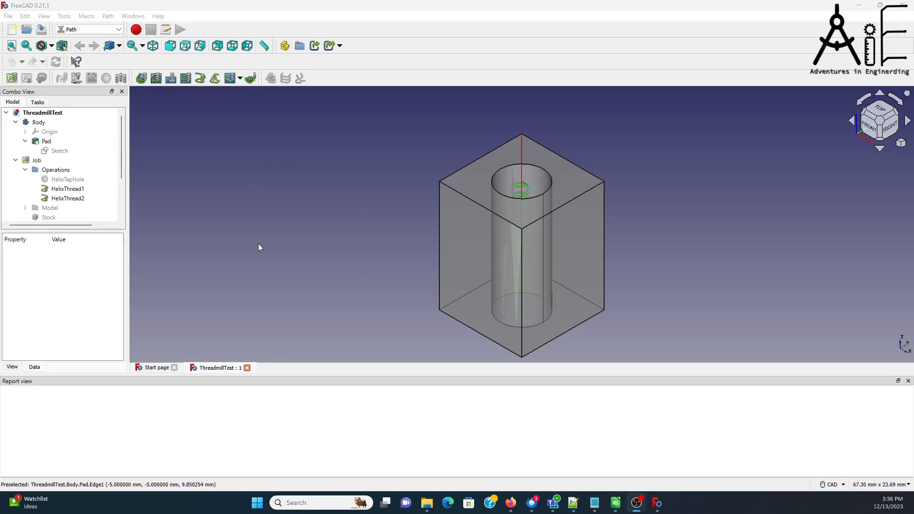
# Step: Open the ToolBit Library editor in the Path workbench for the ThreadmillTest document
pyautogui.click(118, 30)
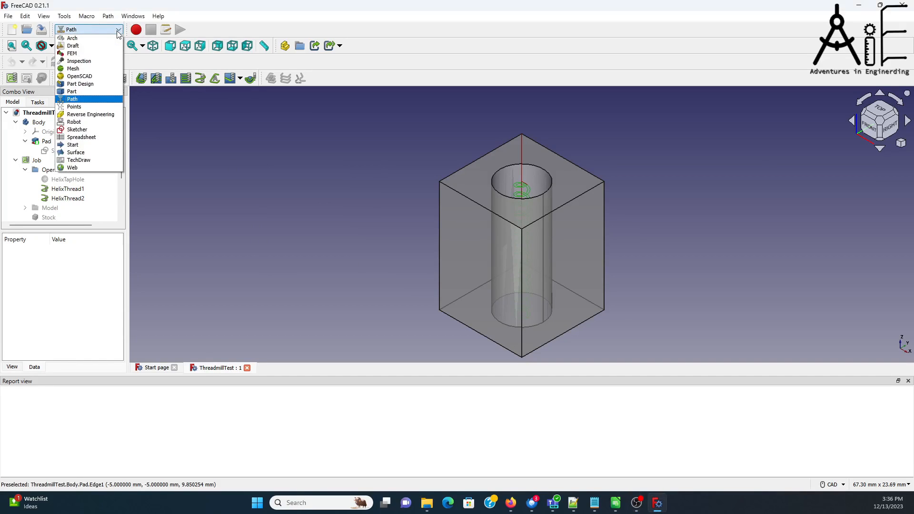
pyautogui.click(118, 33)
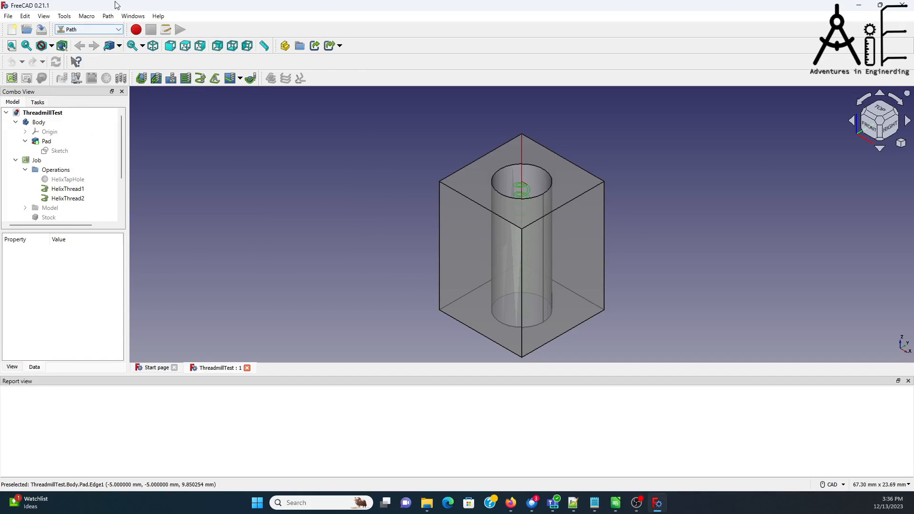
pyautogui.click(108, 17)
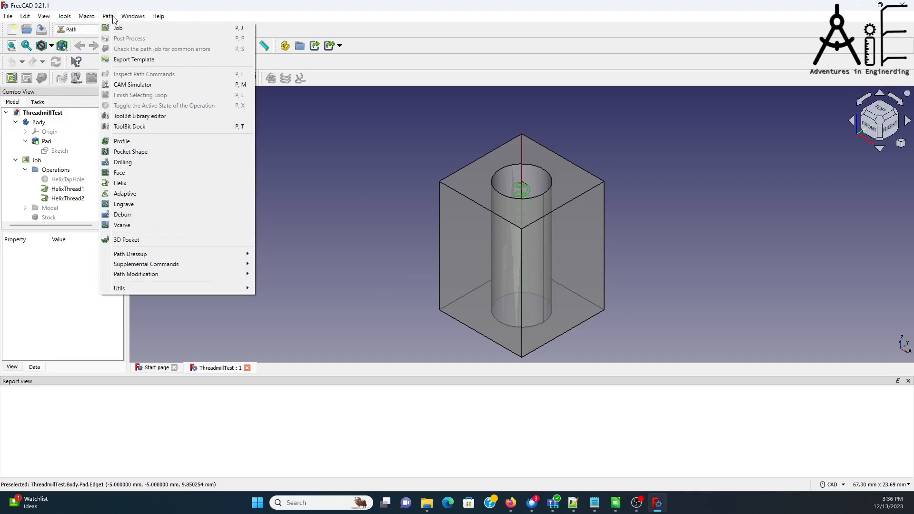
pyautogui.click(149, 119)
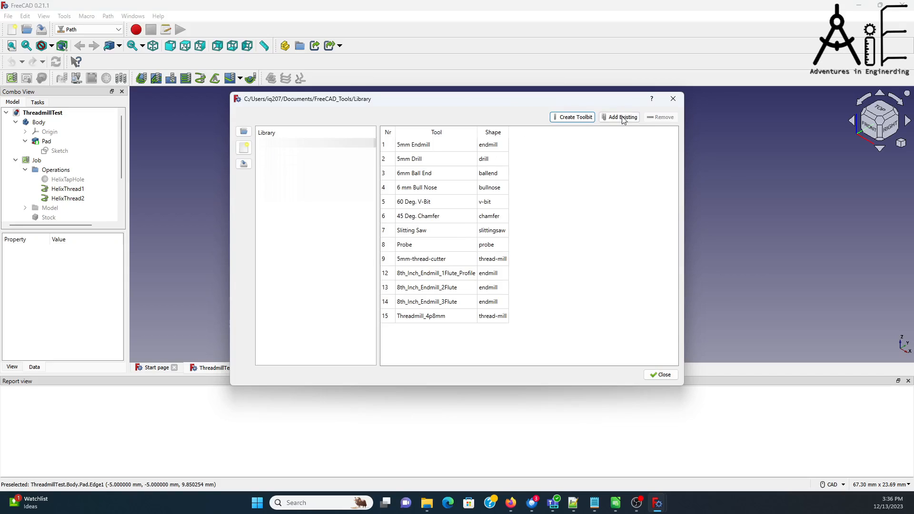
# Step: Create a tool bit from the thread-mill.fcstd shape and save it as TestThreadmill in the Bit folder
pyautogui.click(572, 117)
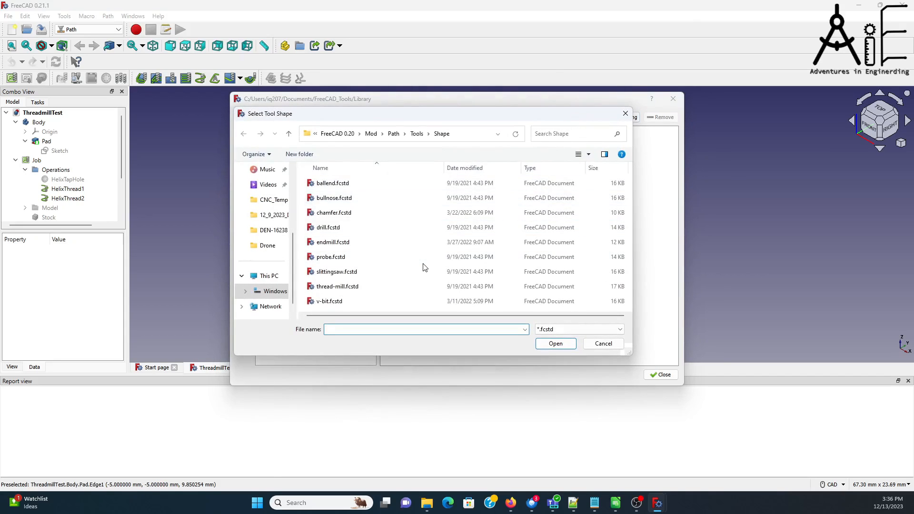
pyautogui.click(331, 287)
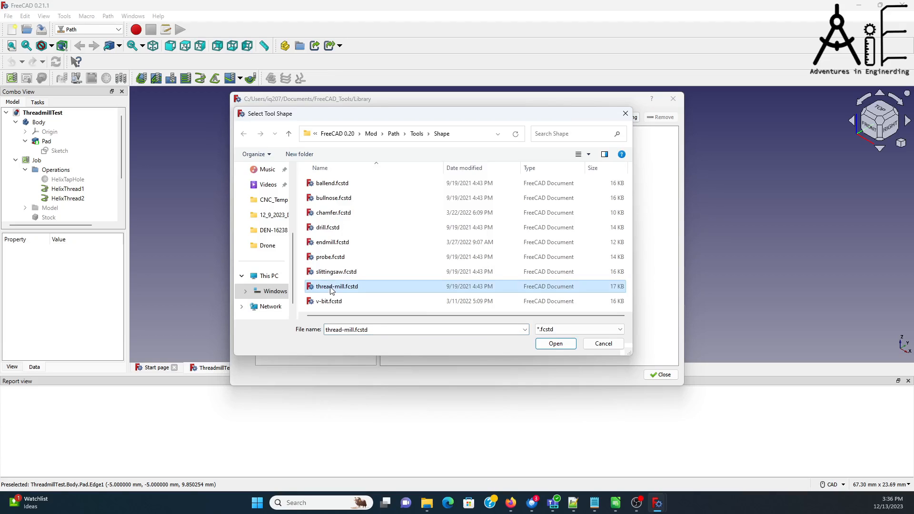
pyautogui.click(555, 343)
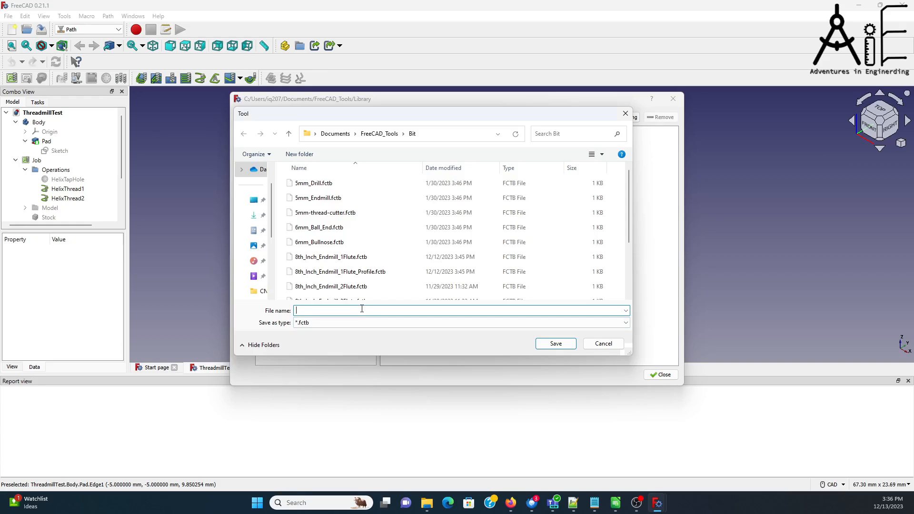
pyautogui.write('TestThreadmill')
pyautogui.click(556, 344)
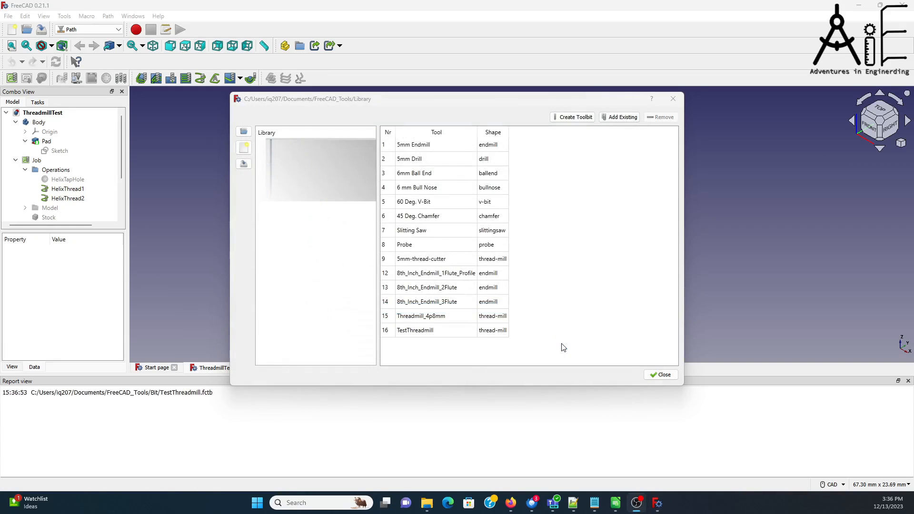
# Step: Open the TestThreadmill tool bit's shape parameters and its diameter value for editing
pyautogui.click(433, 332)
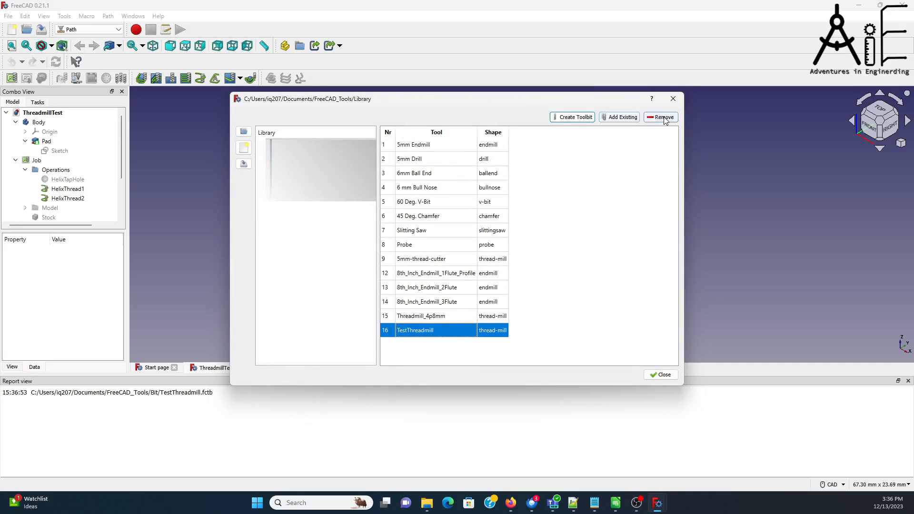
pyautogui.doubleClick(431, 333)
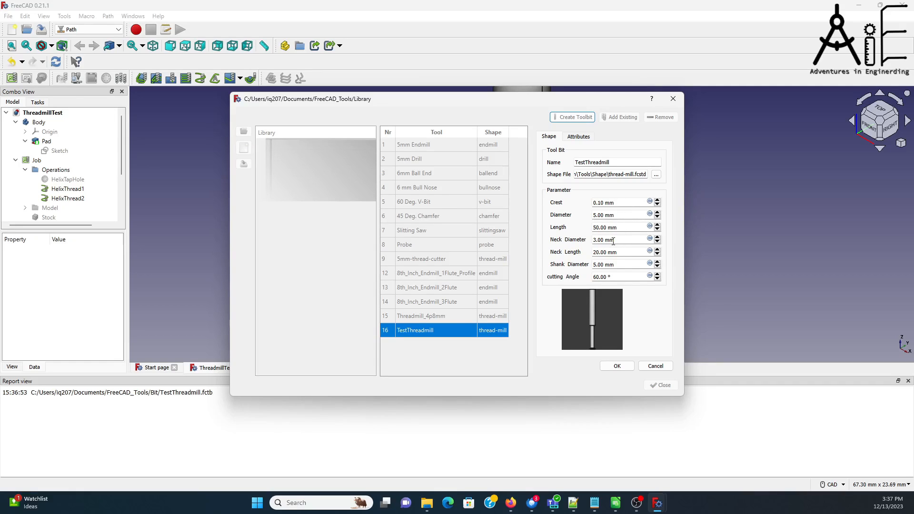
pyautogui.doubleClick(595, 216)
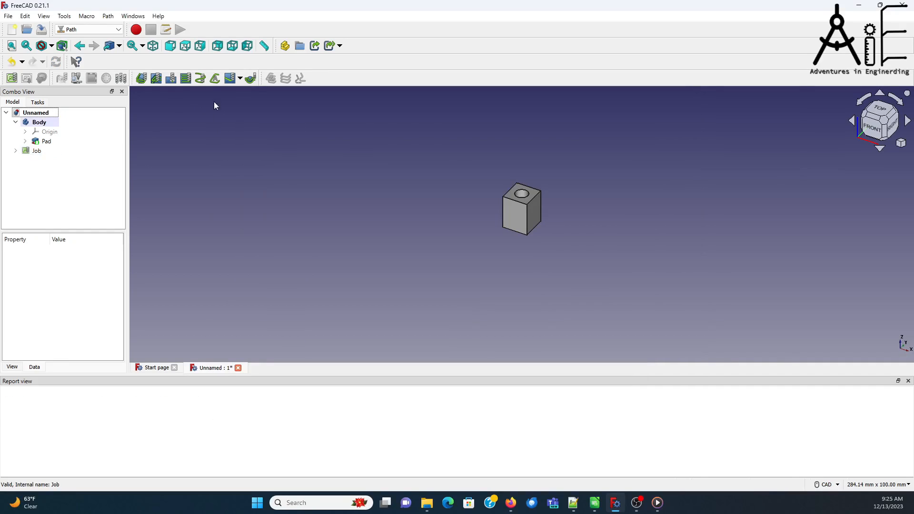
# Step: Start a Helix operation on the job using the 8th_Inch_Endmill_1Flute_Profile001 tool controller
pyautogui.click(201, 79)
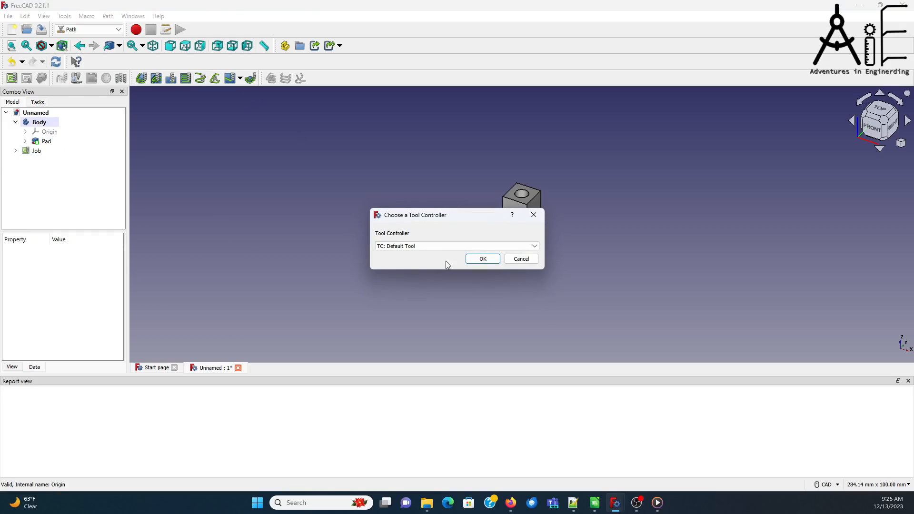
pyautogui.click(444, 246)
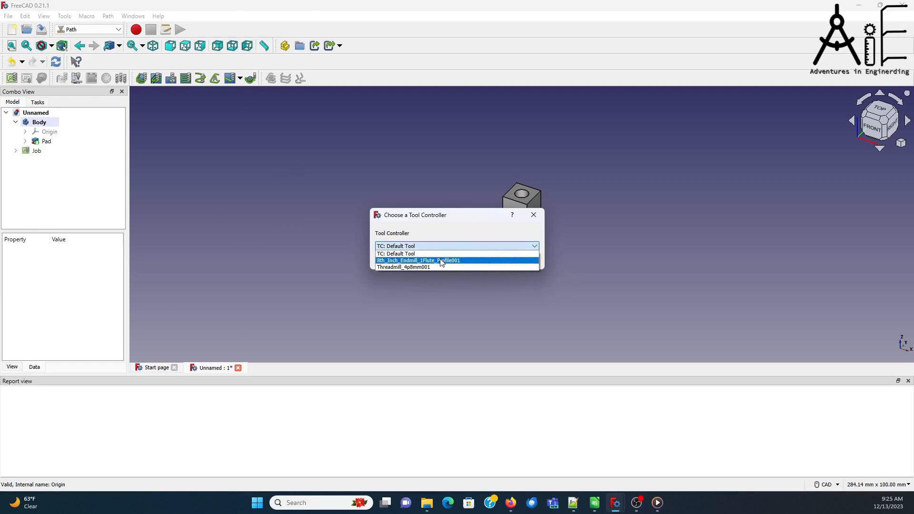
pyautogui.click(442, 261)
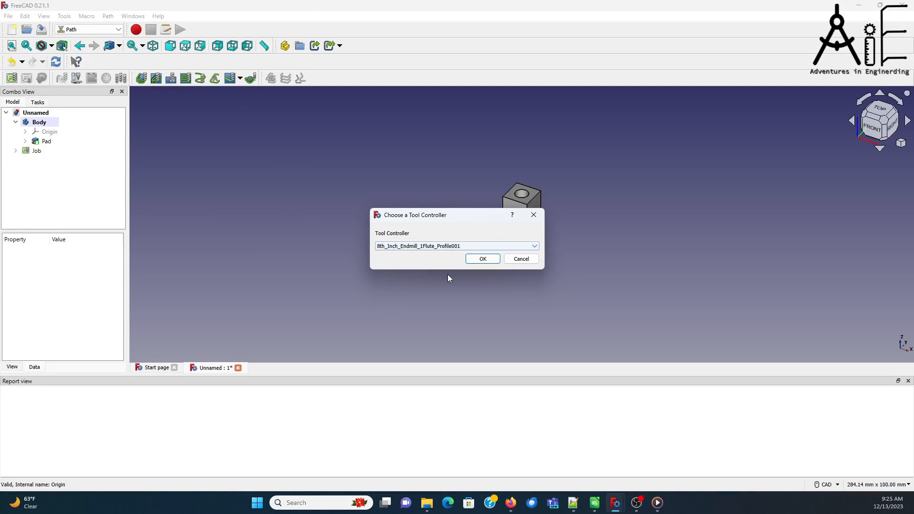
pyautogui.click(484, 259)
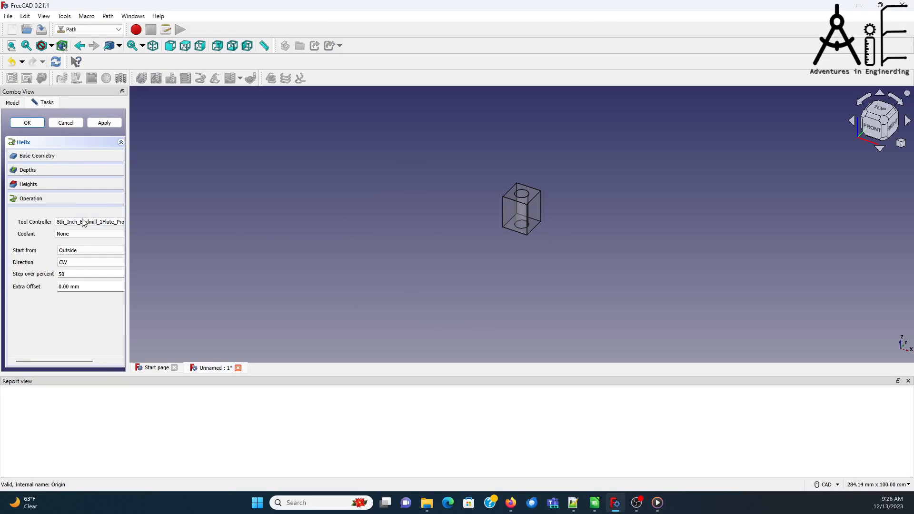
# Step: Replace the Helix operation's step down formula with 0.3
pyautogui.click(70, 170)
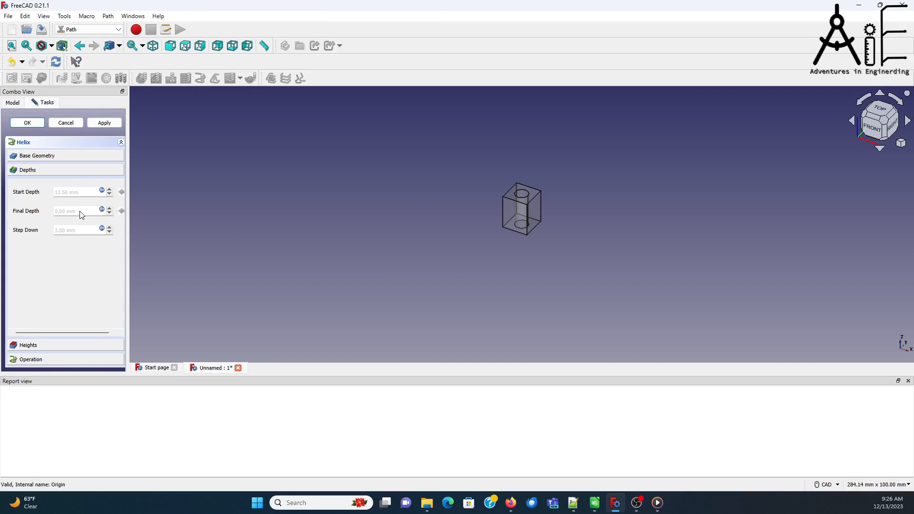
pyautogui.click(102, 229)
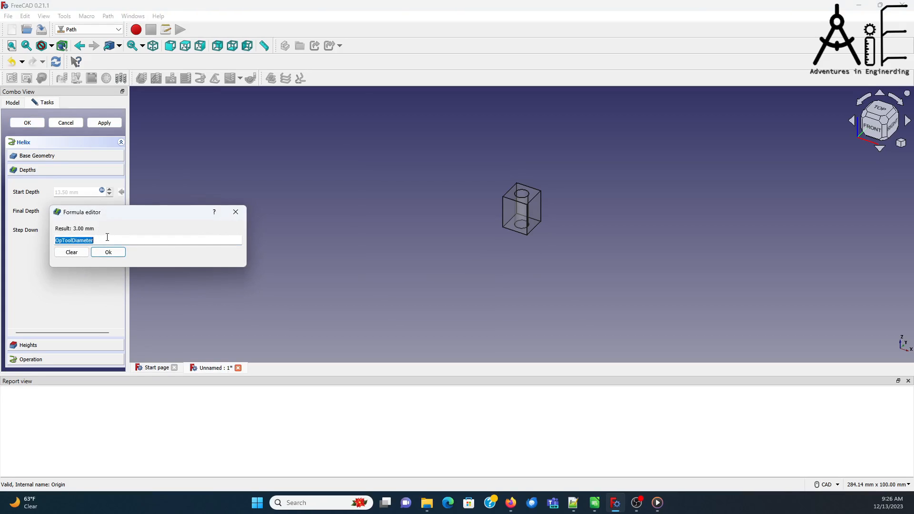
pyautogui.write('0.3')
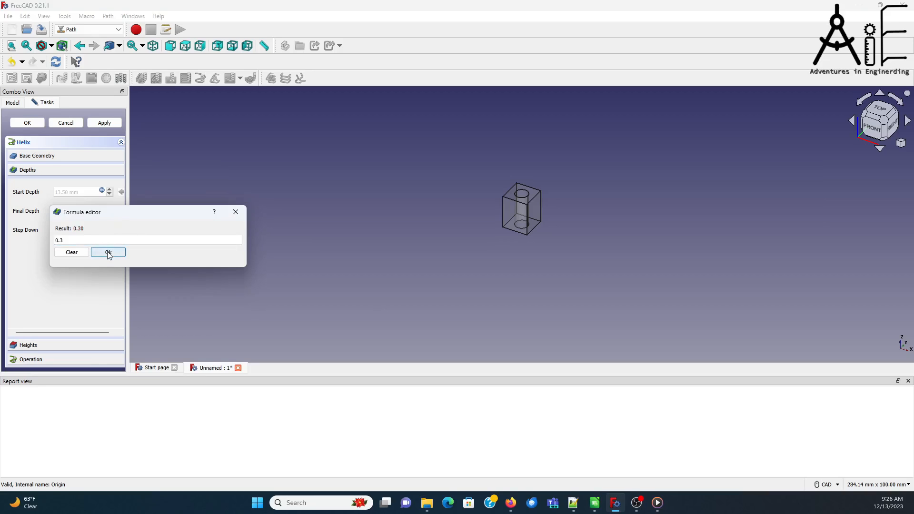
pyautogui.click(107, 252)
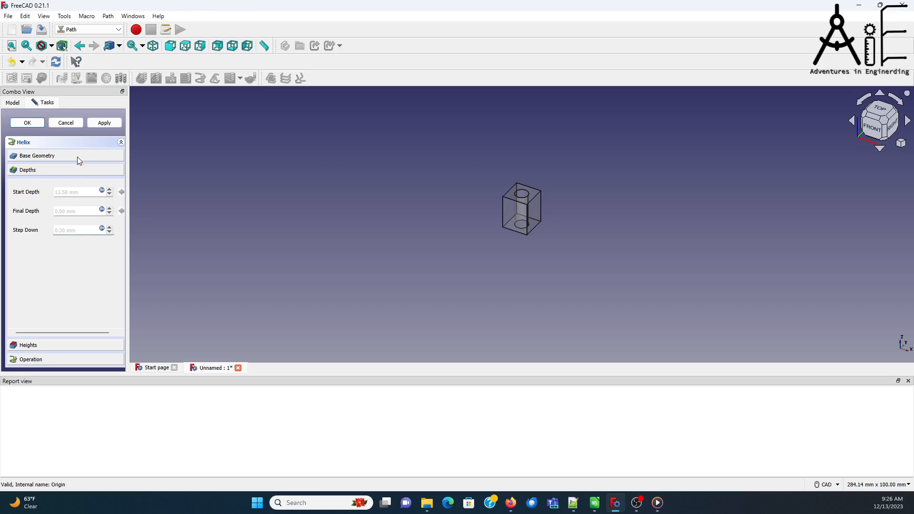
# Step: Set the Helix operation to start from Inside, then generate its toolpath and accept the operation
pyautogui.click(61, 348)
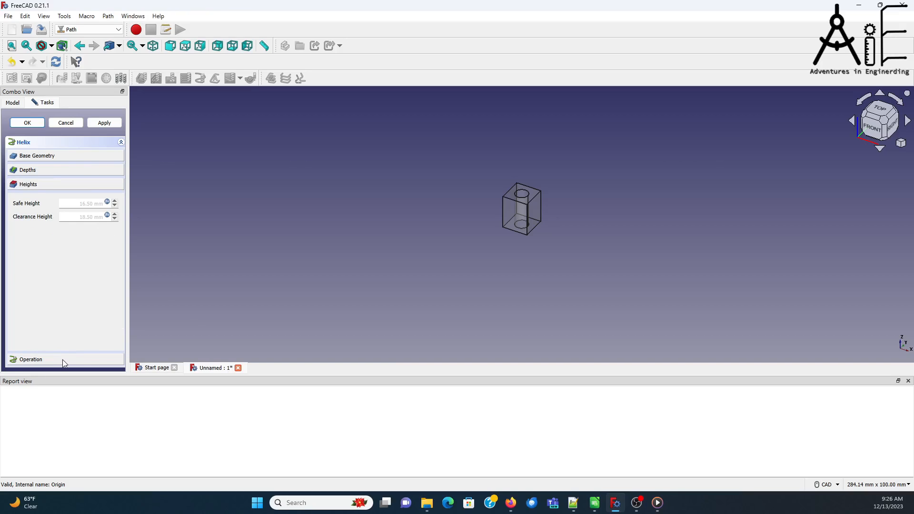
pyautogui.click(62, 359)
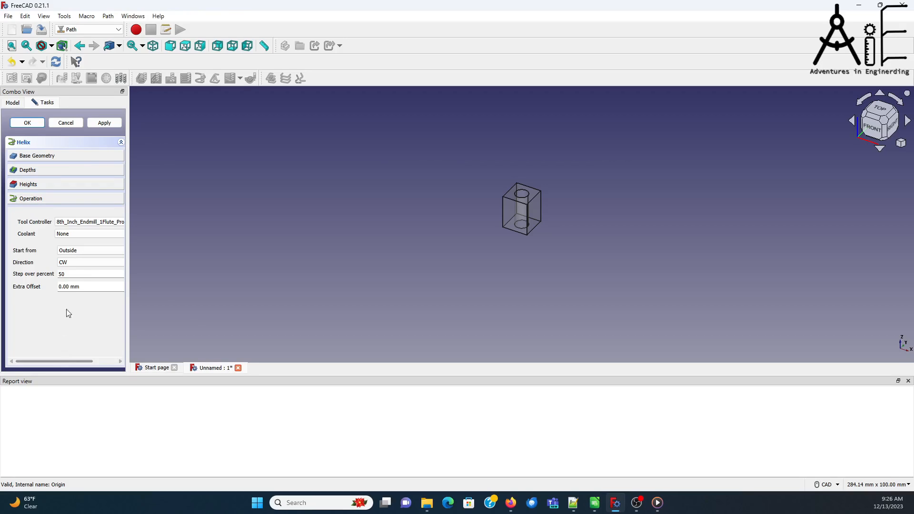
pyautogui.click(84, 250)
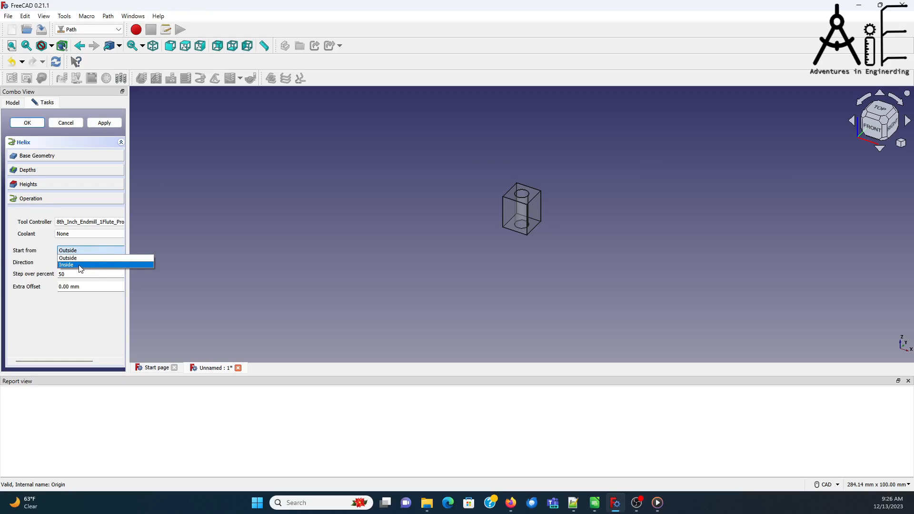
pyautogui.click(80, 265)
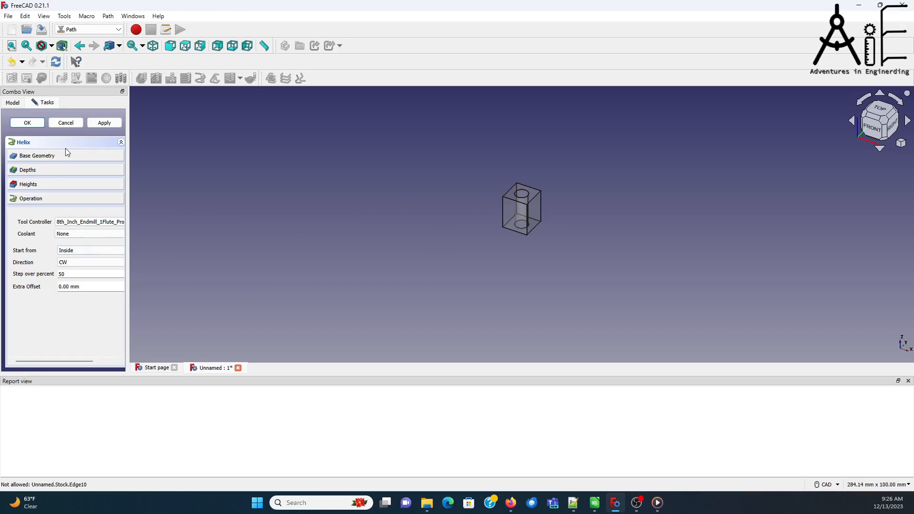
pyautogui.click(104, 122)
pyautogui.scroll(6, 523, 207)
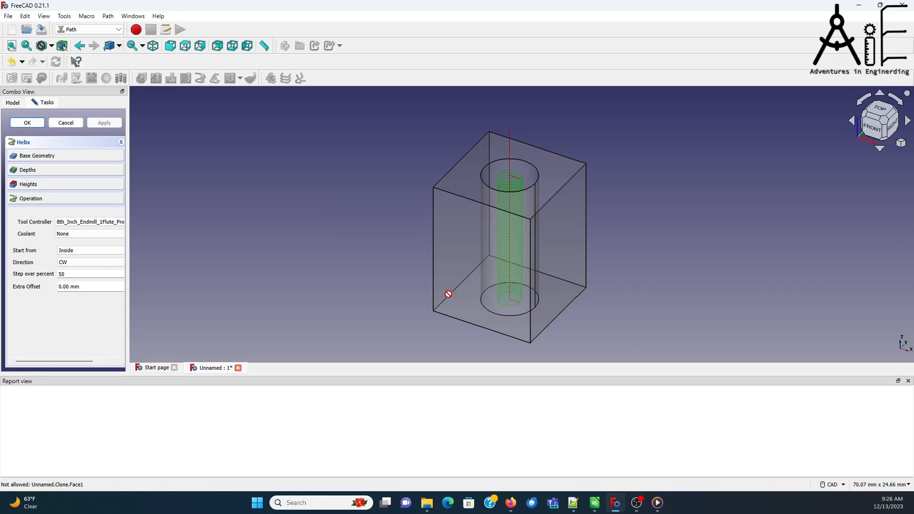
pyautogui.click(32, 121)
# Step: Run the CAM Simulator on the job's Helix operation at the preset speed and accuracy, then cancel the simulation
pyautogui.click(36, 150)
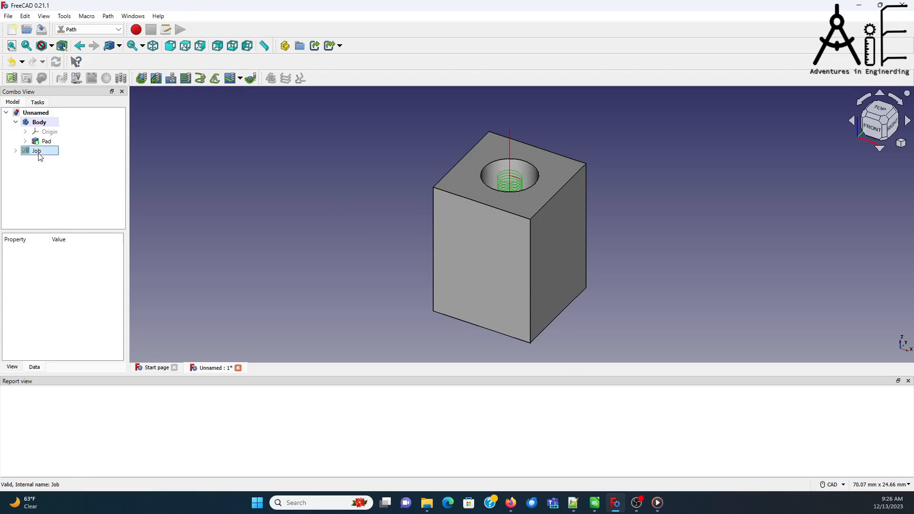
pyautogui.click(77, 78)
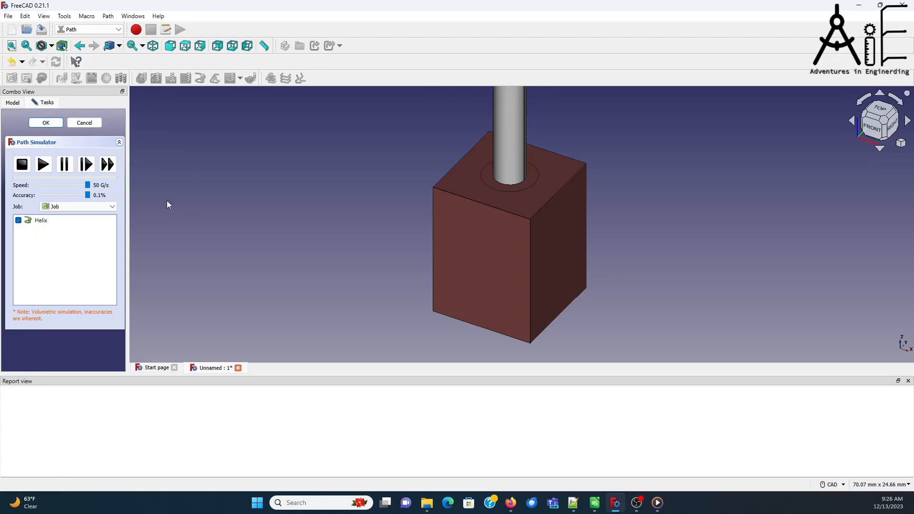
pyautogui.click(43, 164)
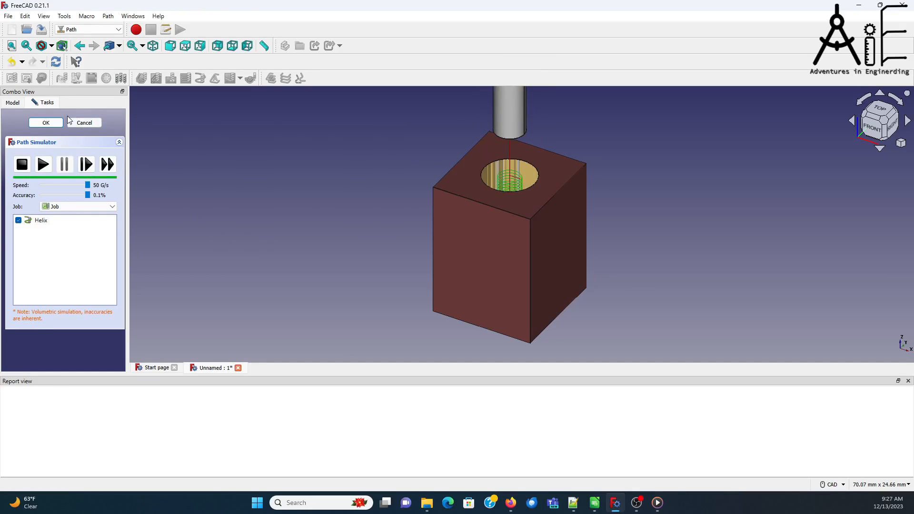
pyautogui.click(81, 124)
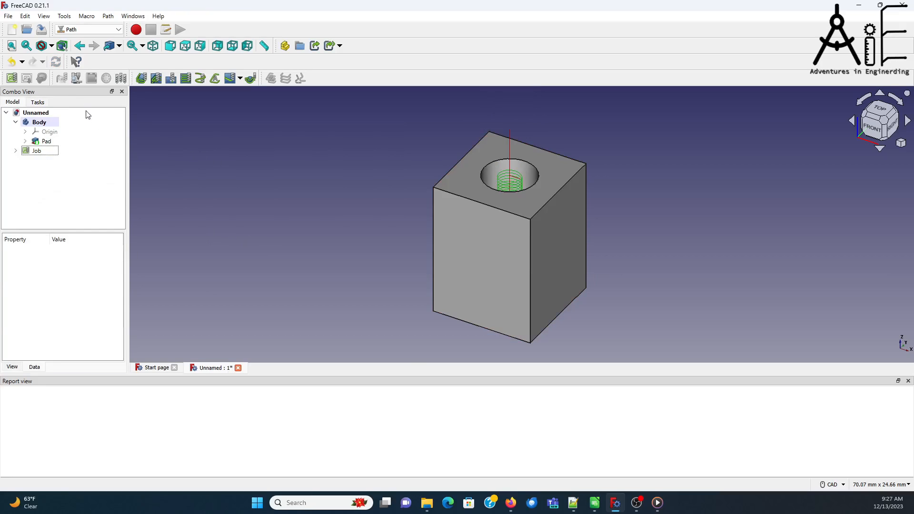
# Step: Start a second Helix operation on the job, starting from Inside with an extra offset of -0.30 mm
pyautogui.click(200, 79)
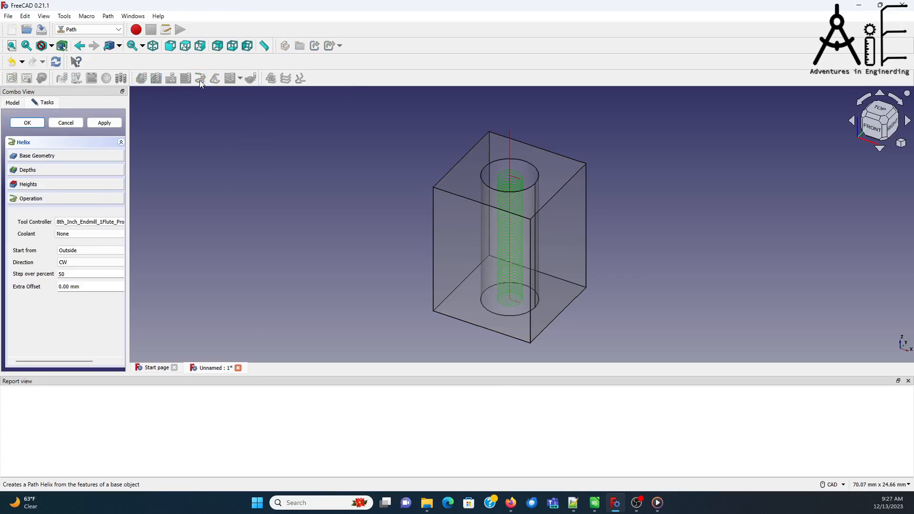
pyautogui.click(93, 251)
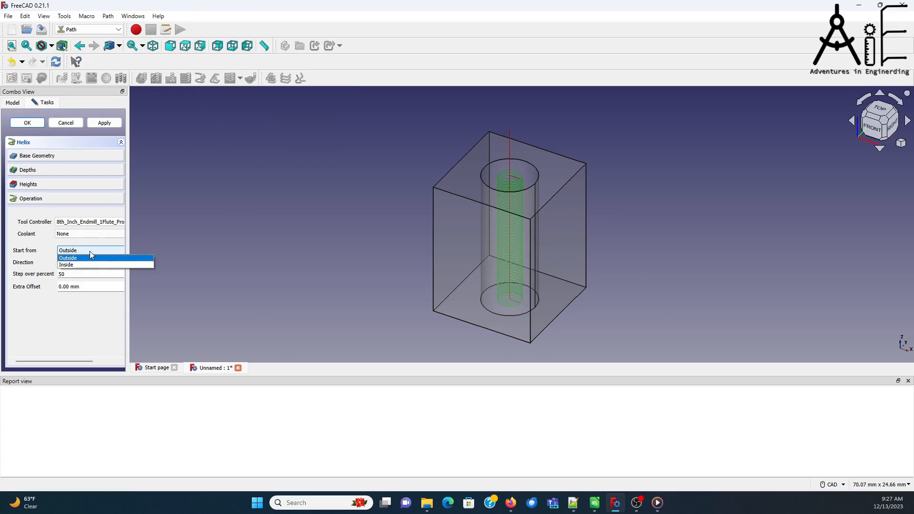
pyautogui.click(90, 262)
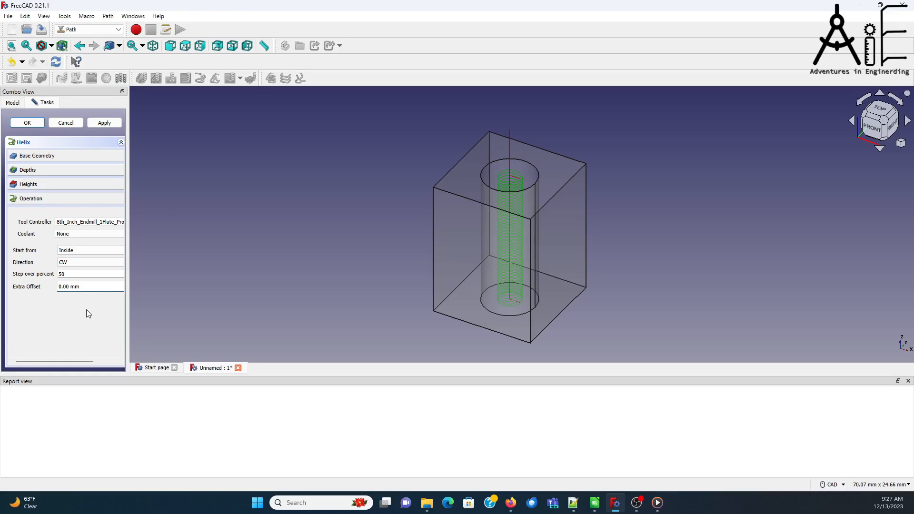
pyautogui.write('-')
pyautogui.press('BackSpace')
pyautogui.write('3')
# Step: Replace the second Helix operation's step down formula with 1.0 and generate its toolpath
pyautogui.click(65, 169)
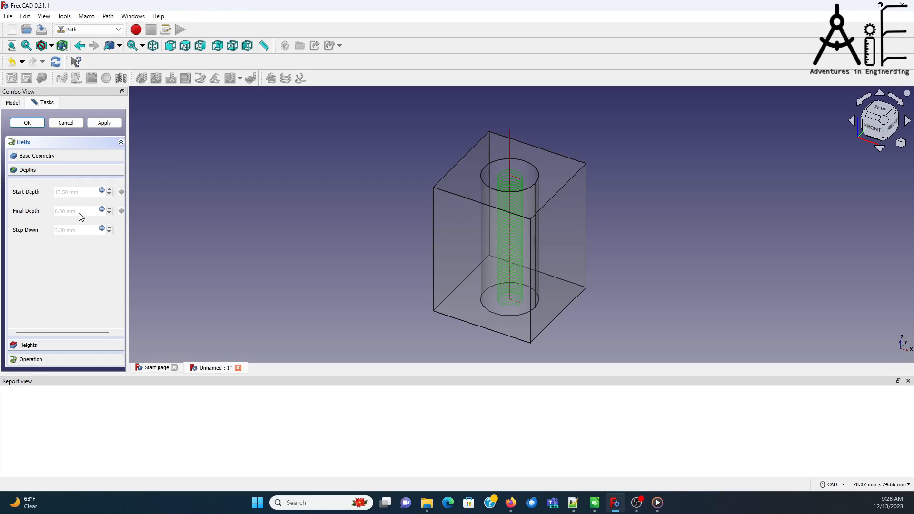
pyautogui.click(102, 229)
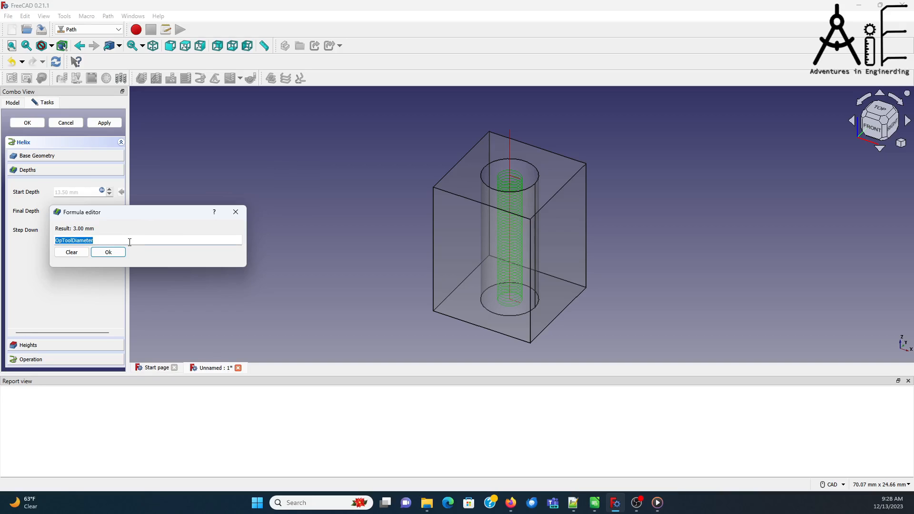
pyautogui.write('1.0')
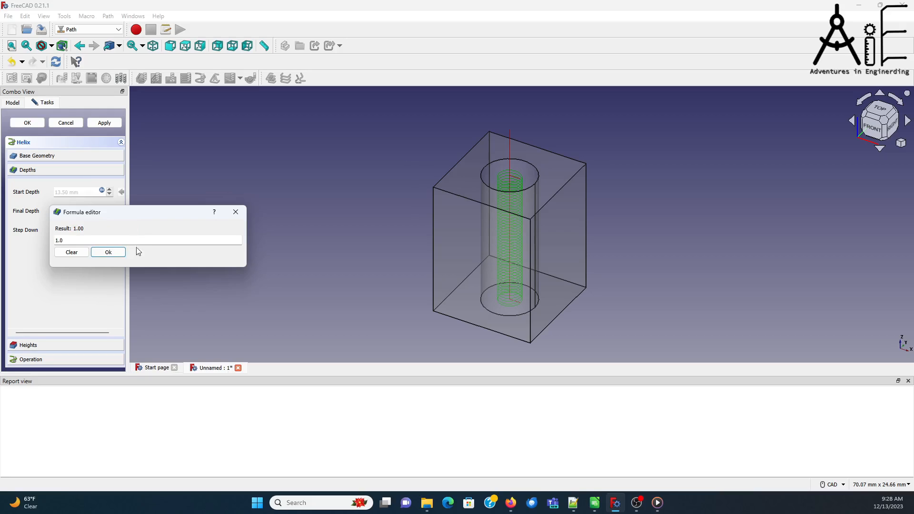
pyautogui.click(107, 252)
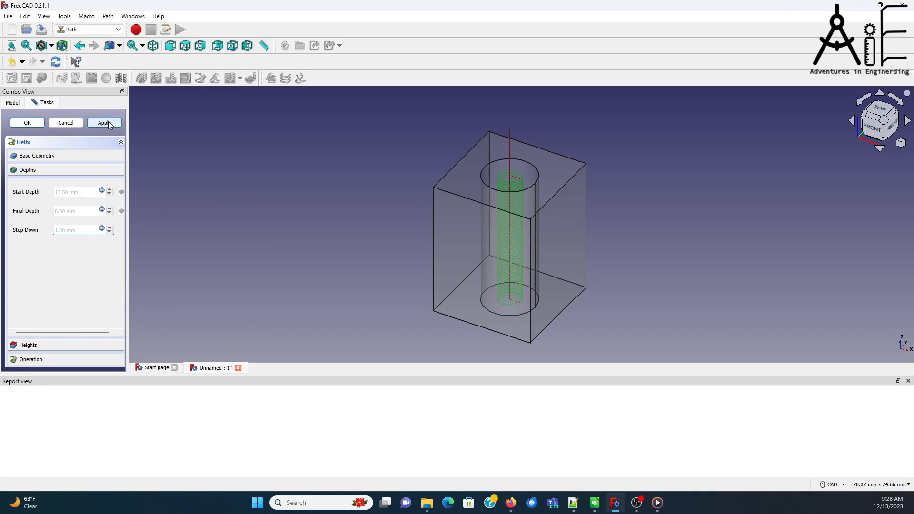
pyautogui.click(79, 359)
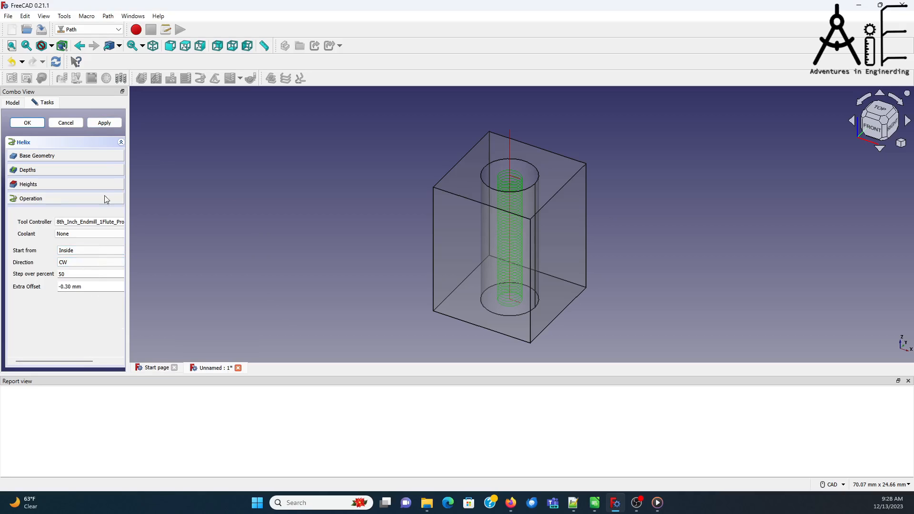
pyautogui.click(103, 123)
pyautogui.scroll(8, 513, 199)
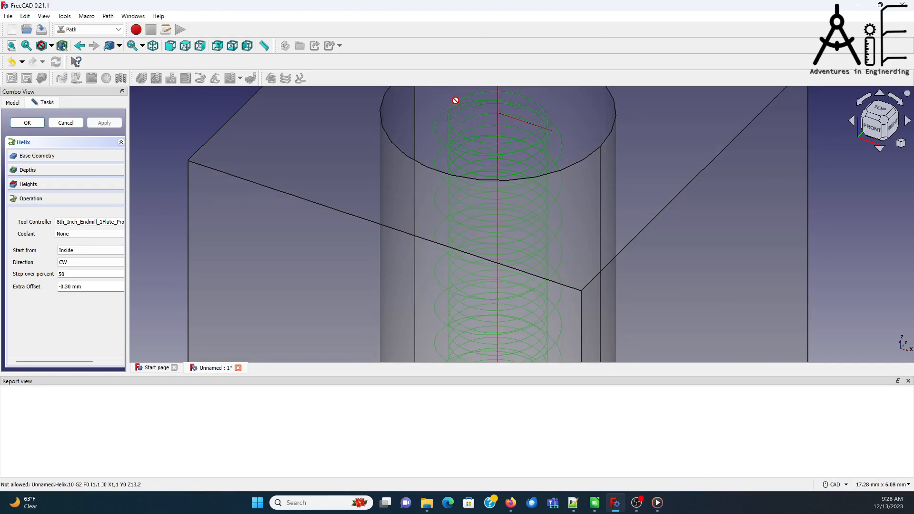
pyautogui.scroll(-5, 448, 149)
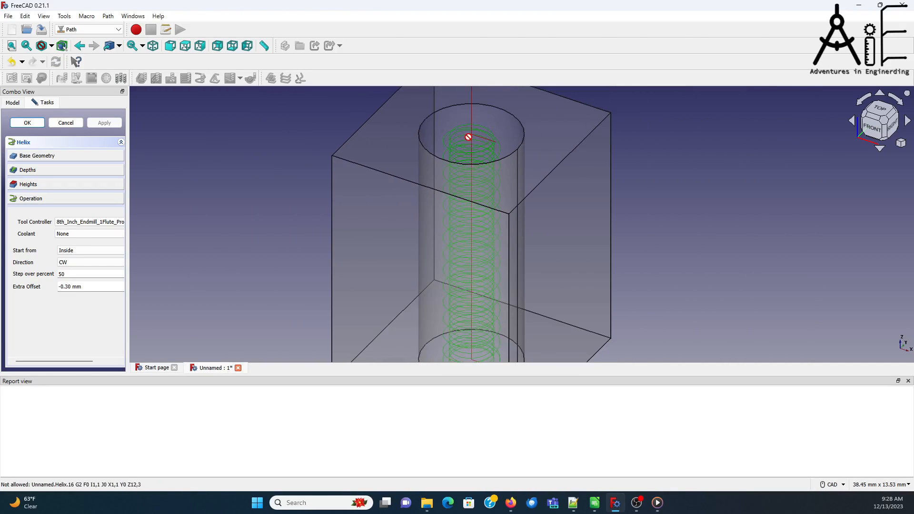
pyautogui.scroll(-2, 468, 137)
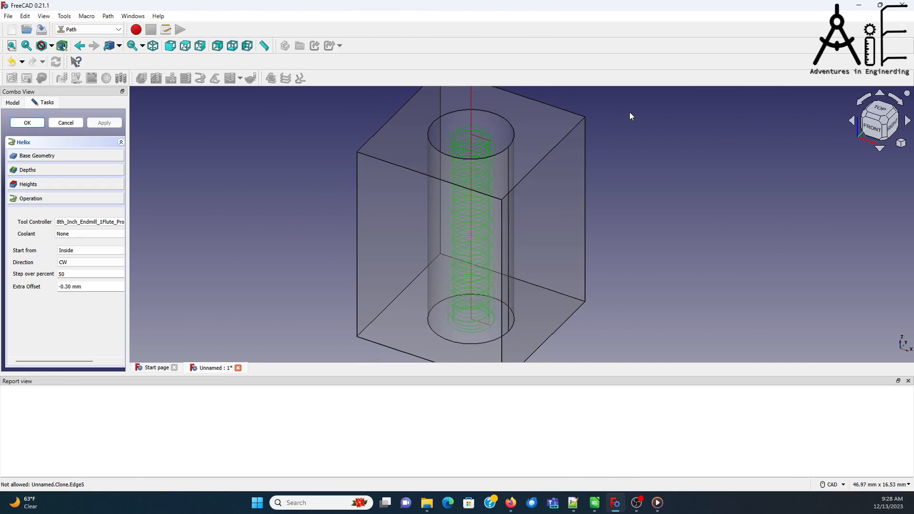
pyautogui.scroll(-2, 631, 116)
# Step: Switch the second Helix operation to the Threadmill_4p8mm001 tool controller, regenerate its toolpath and accept the operation
pyautogui.click(89, 222)
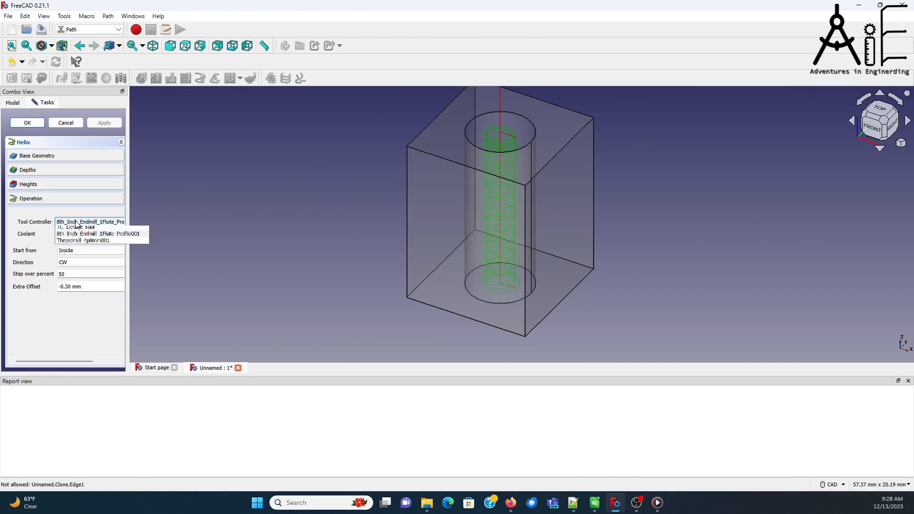
pyautogui.click(88, 243)
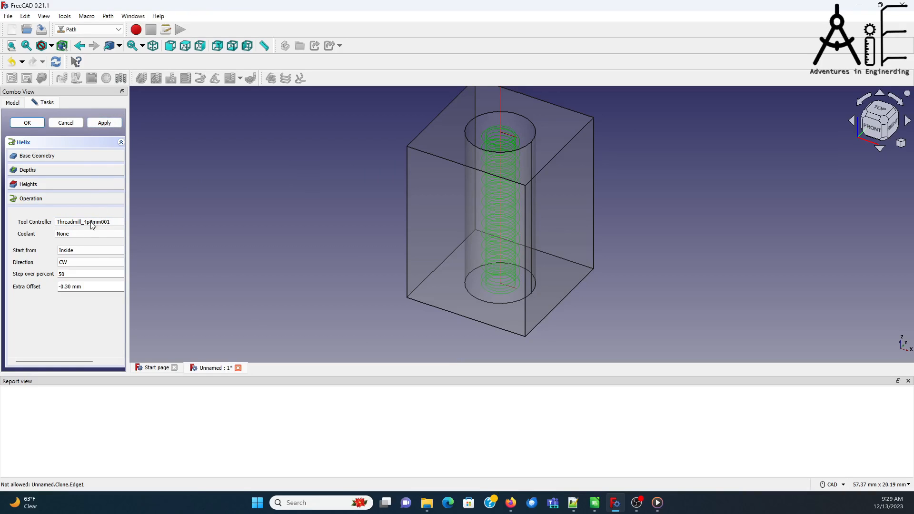
pyautogui.click(107, 123)
pyautogui.scroll(6, 499, 142)
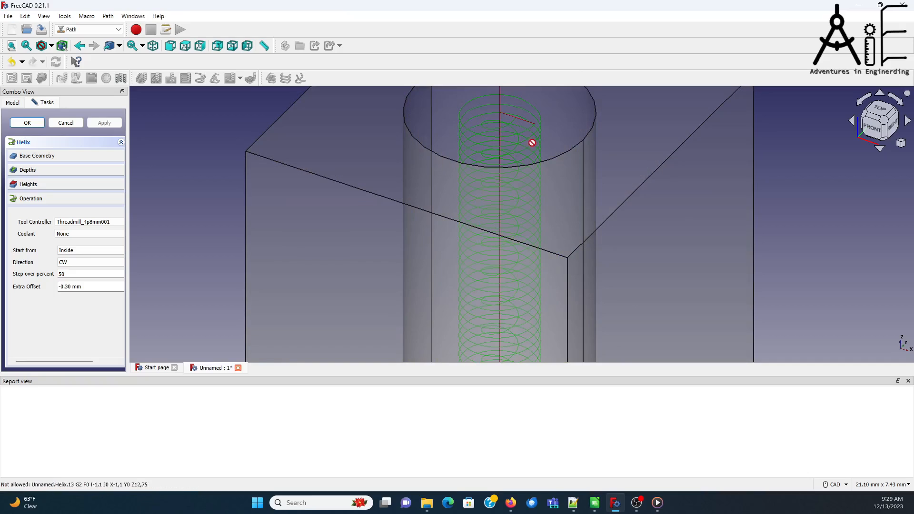
pyautogui.scroll(-4, 524, 157)
pyautogui.scroll(-2, 533, 127)
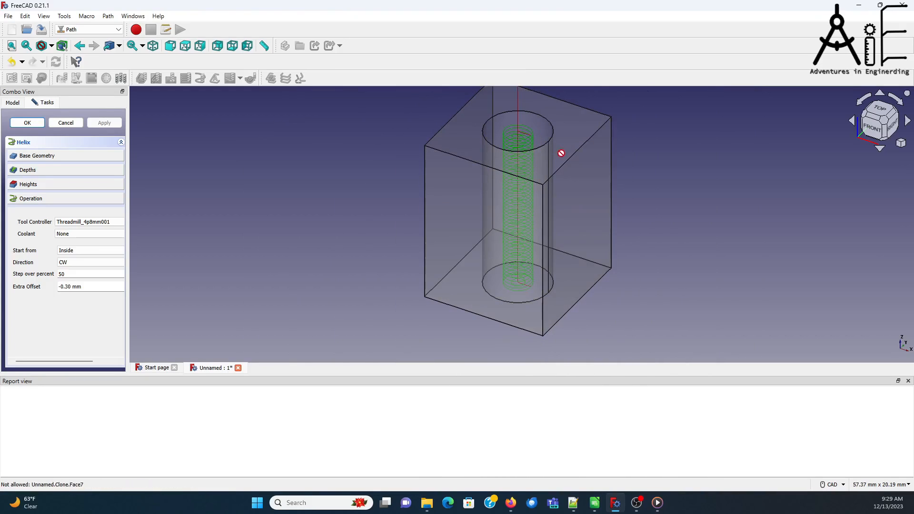
pyautogui.scroll(4, 520, 139)
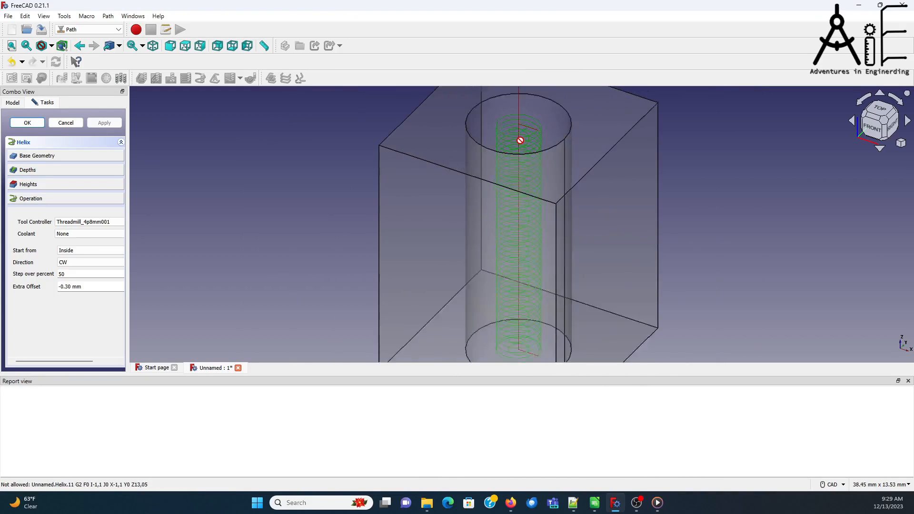
pyautogui.scroll(-3, 519, 140)
pyautogui.scroll(-2, 519, 140)
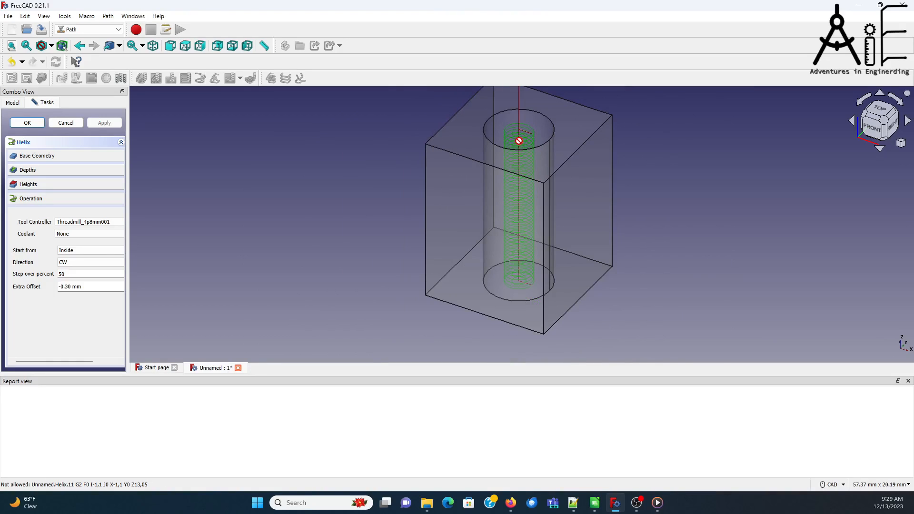
pyautogui.click(27, 123)
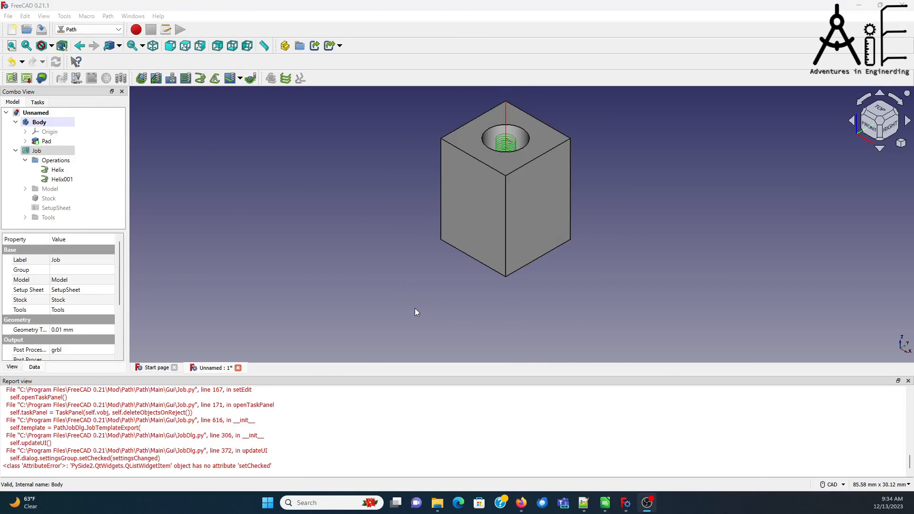
# Step: Set the Body's display transparency to 40 and clear the selection
pyautogui.click(53, 123)
pyautogui.rightClick(54, 123)
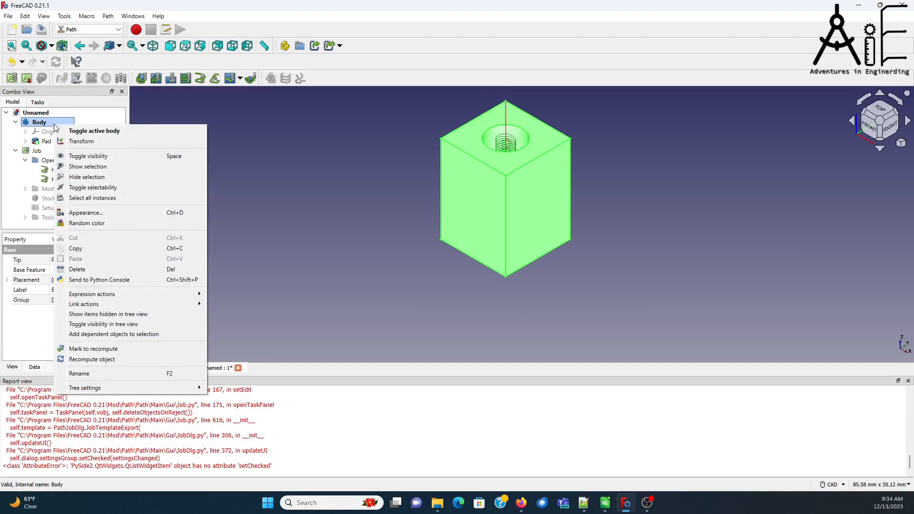
pyautogui.click(109, 213)
pyautogui.click(59, 322)
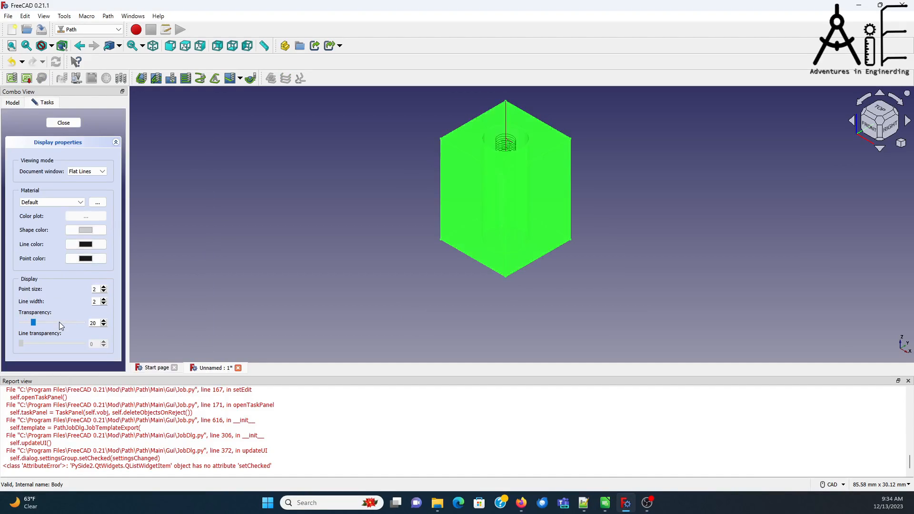
pyautogui.click(59, 322)
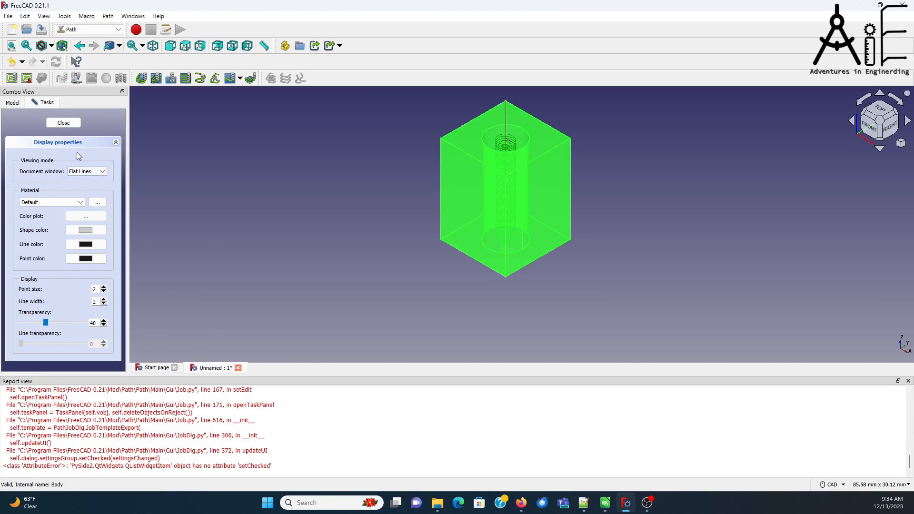
pyautogui.click(63, 123)
pyautogui.click(301, 216)
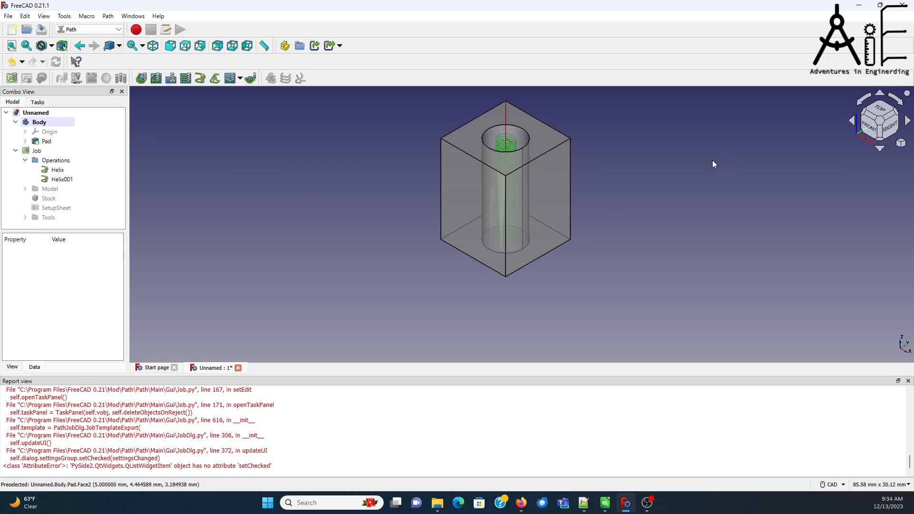
# Step: Switch to the front view and open the Helix001 operation for editing to inspect its toolpath inside the hole
pyautogui.click(870, 129)
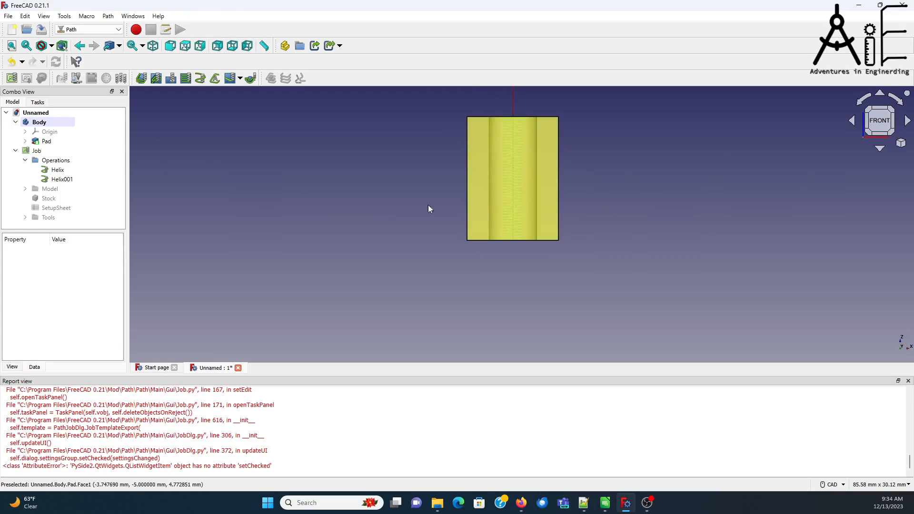
pyautogui.click(47, 180)
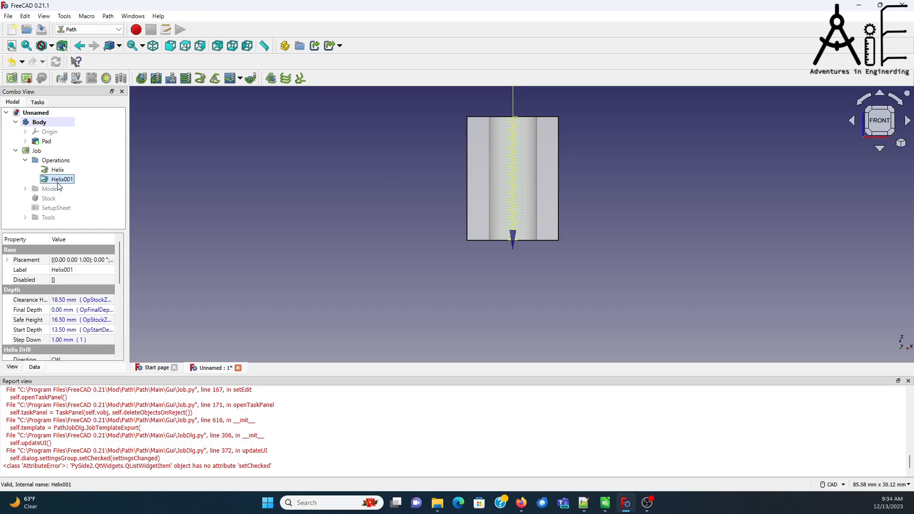
pyautogui.doubleClick(59, 181)
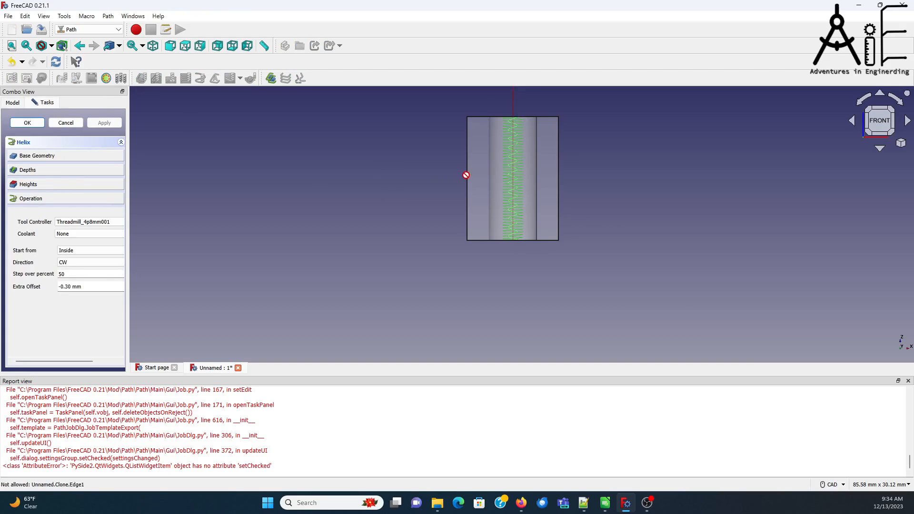
pyautogui.scroll(3, 587, 122)
pyautogui.scroll(1, 588, 125)
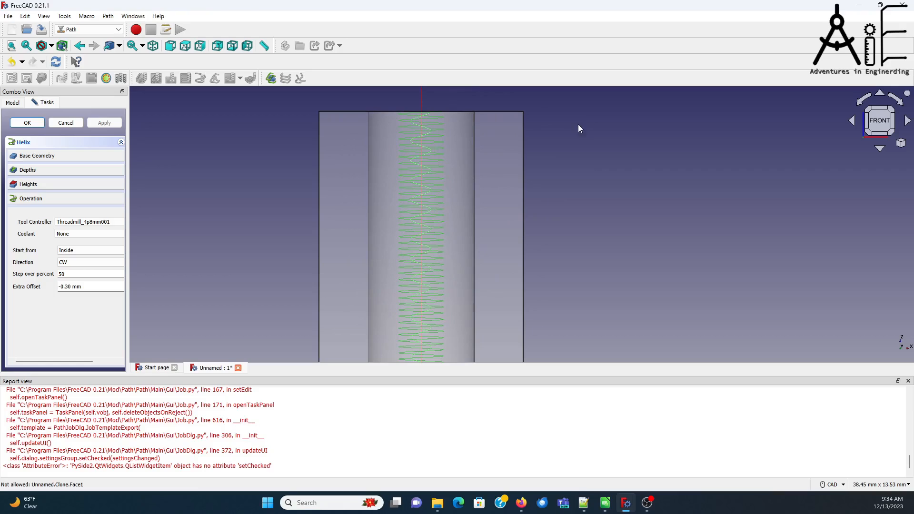
pyautogui.scroll(-1, 546, 149)
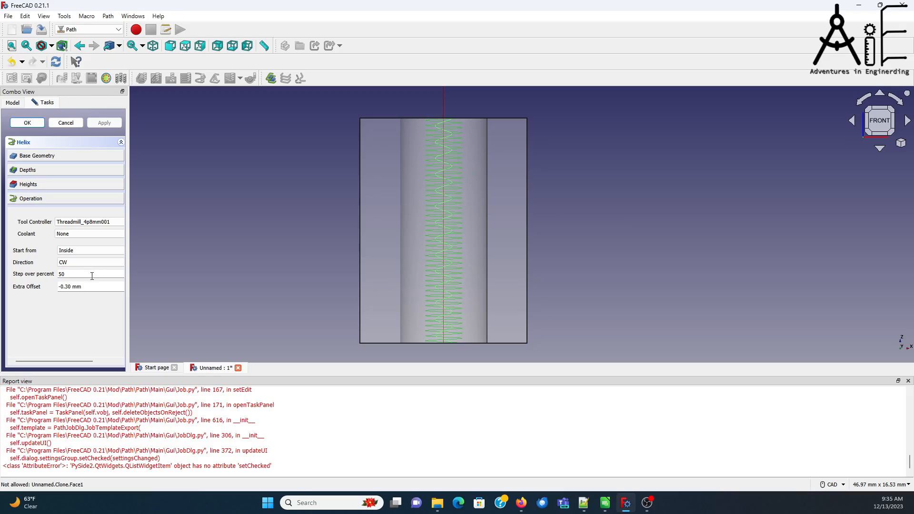
# Step: Set the Helix001 operation's final depth formula to -0.5, regenerate its toolpath and accept the operation
pyautogui.click(59, 170)
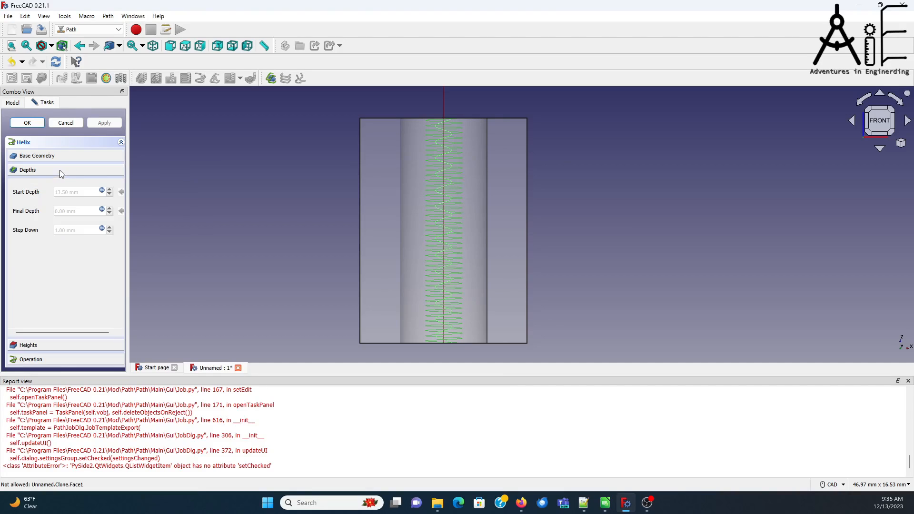
pyautogui.click(102, 211)
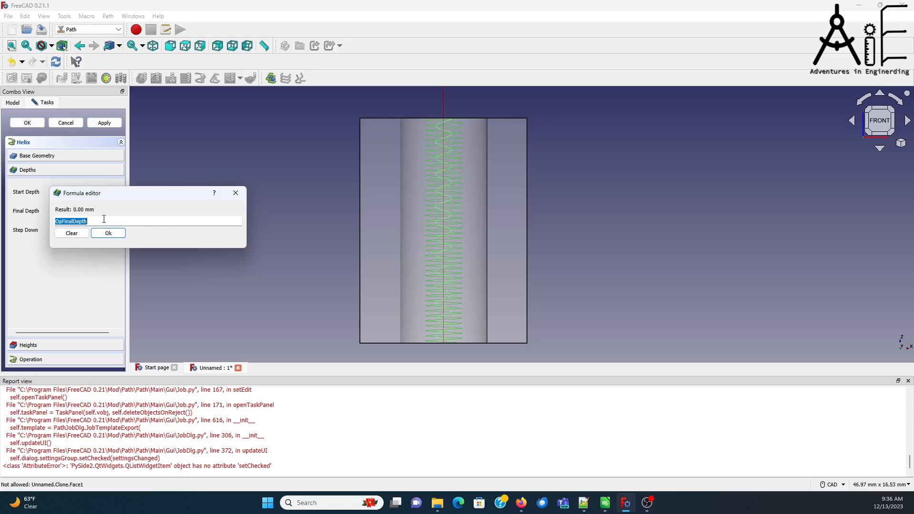
pyautogui.moveTo(138, 195); pyautogui.dragTo(170, 247)
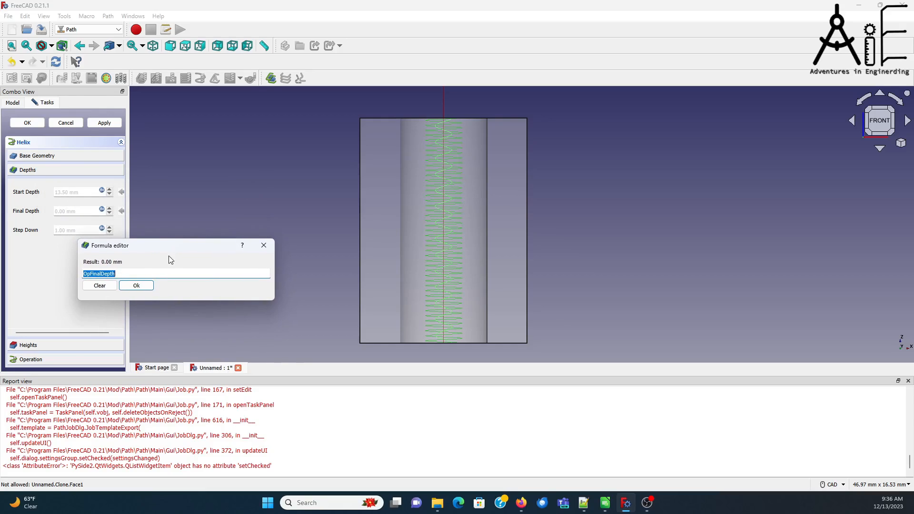
pyautogui.write('-0')
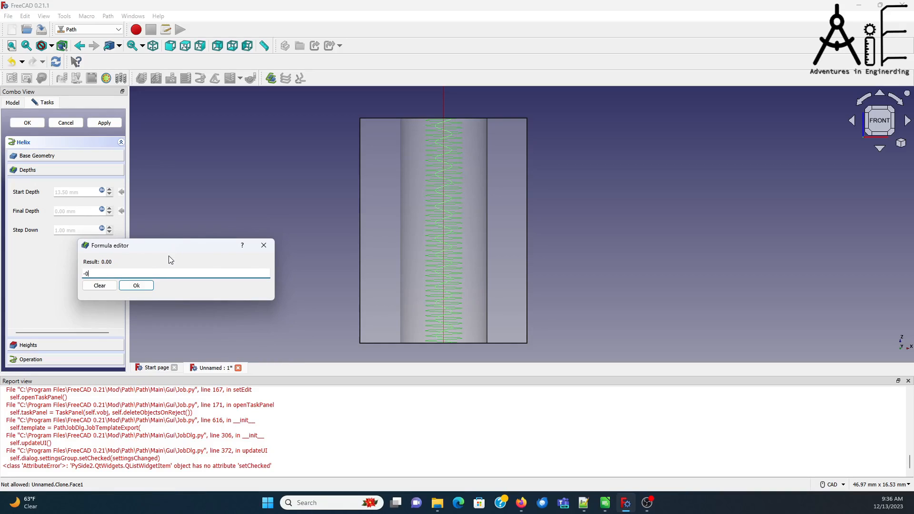
pyautogui.write('.5')
pyautogui.click(137, 286)
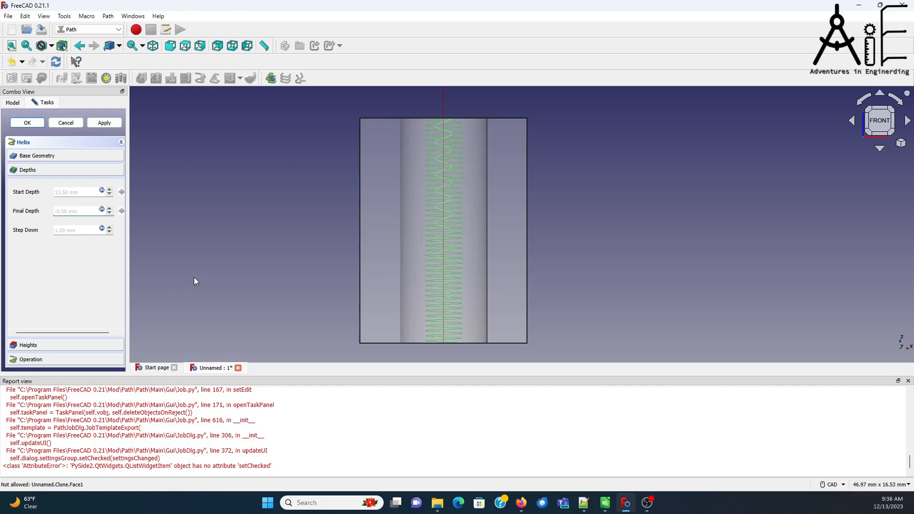
pyautogui.click(101, 125)
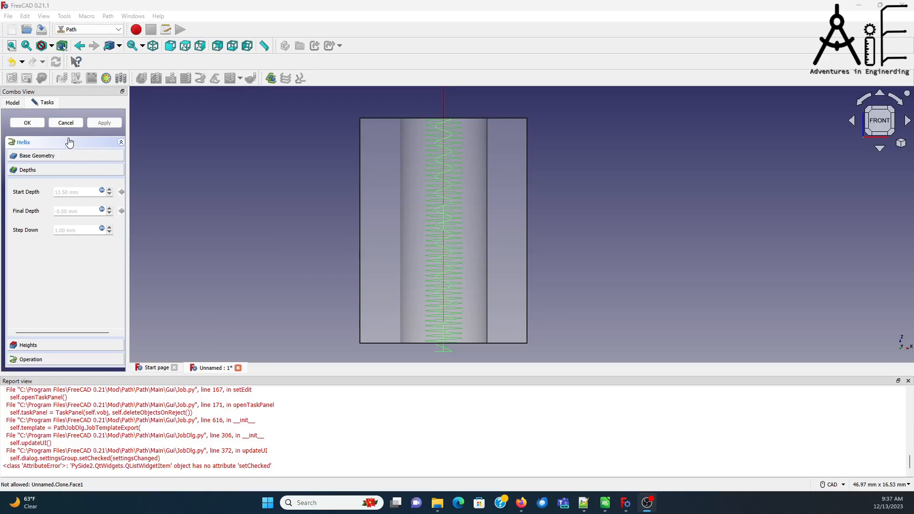
pyautogui.click(33, 122)
# Step: Edit the first Helix operation, replacing its final depth formula with -1.0, then regenerate its toolpath and accept it
pyautogui.doubleClick(57, 170)
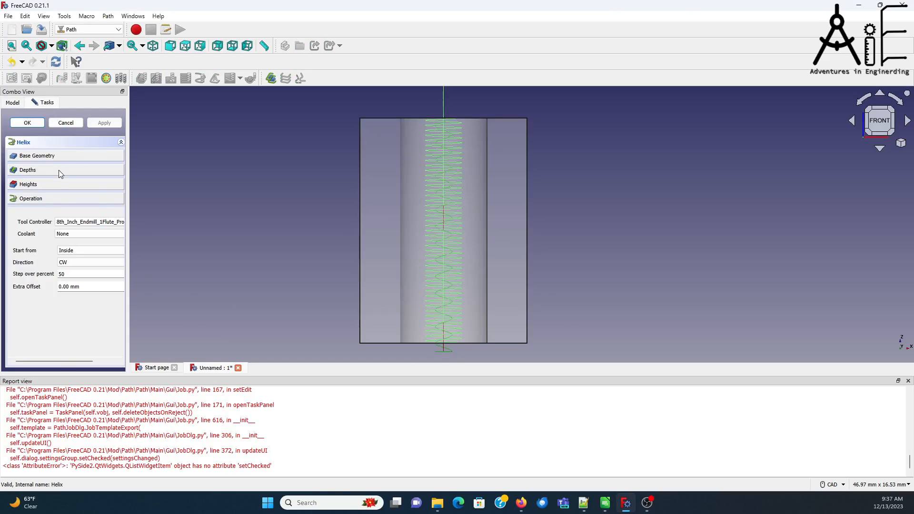
pyautogui.click(59, 169)
pyautogui.click(101, 210)
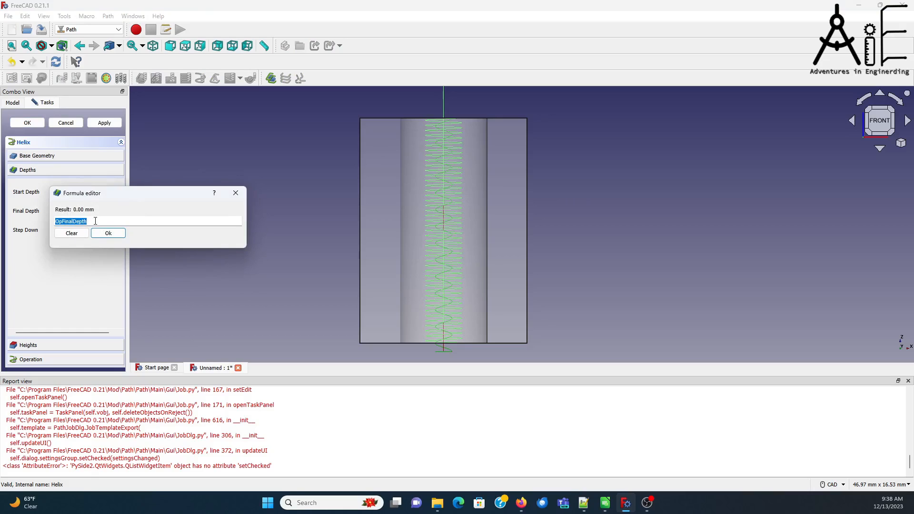
pyautogui.write('-1.0')
pyautogui.click(108, 232)
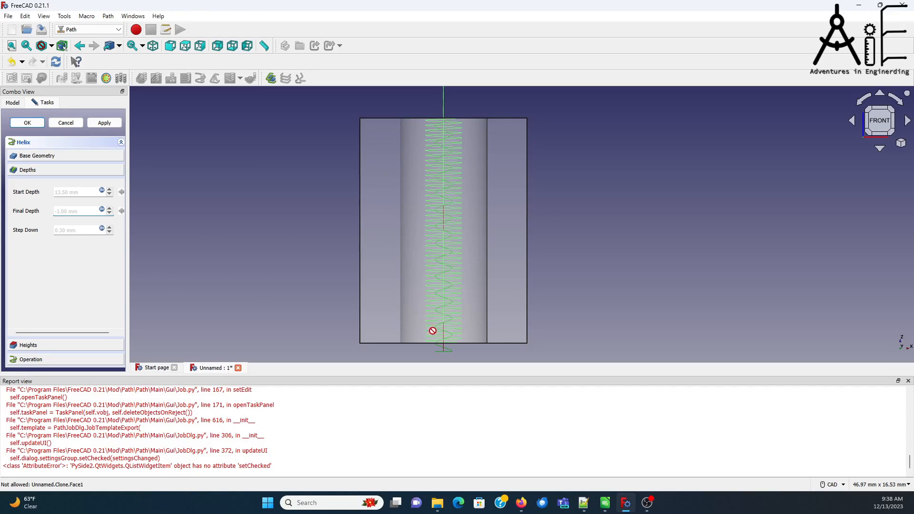
pyautogui.click(104, 123)
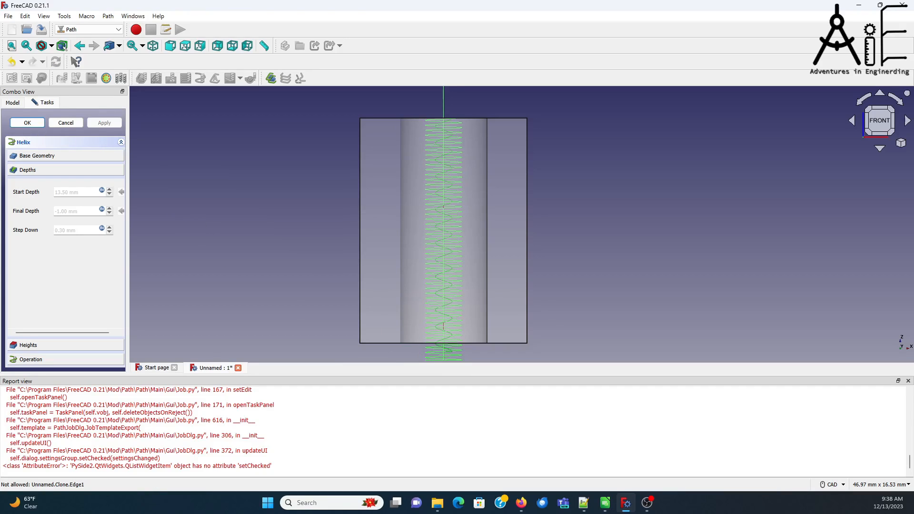
pyautogui.click(27, 122)
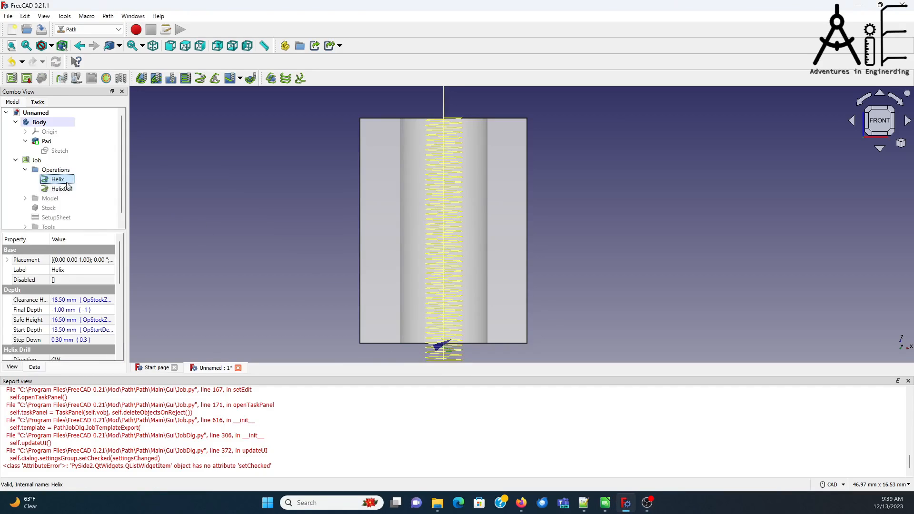
# Step: Rename the first Helix operation as HelixTapHole
pyautogui.click(79, 270)
pyautogui.click(79, 270)
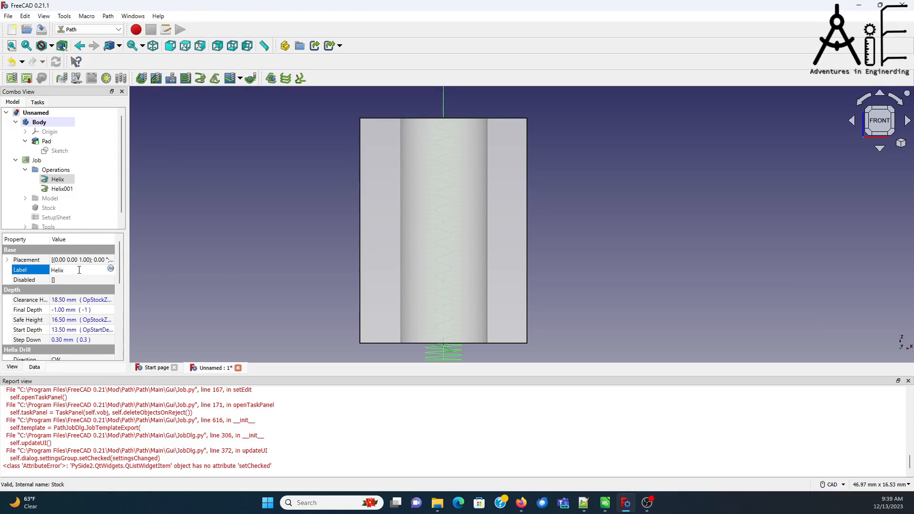
pyautogui.write('TapHole')
# Step: Rename the Helix001 operation as HelixThread1
pyautogui.click(62, 189)
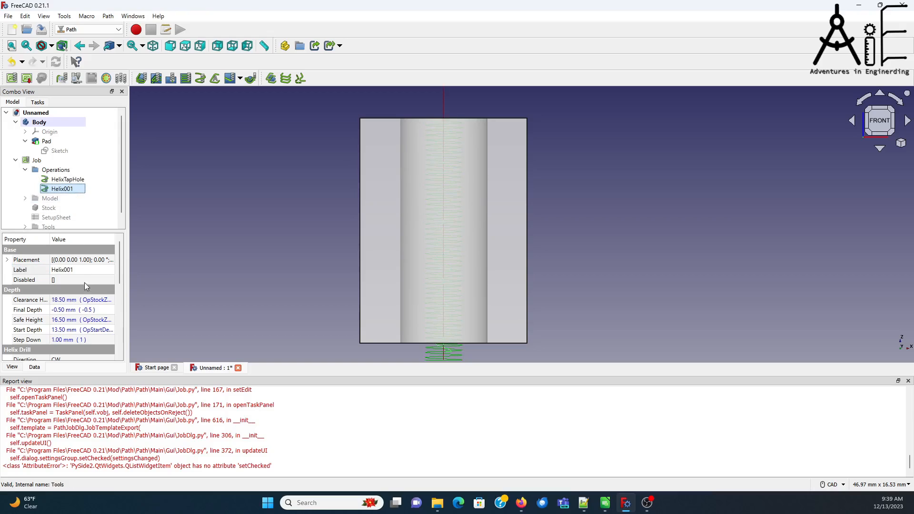
pyautogui.click(88, 270)
pyautogui.click(86, 269)
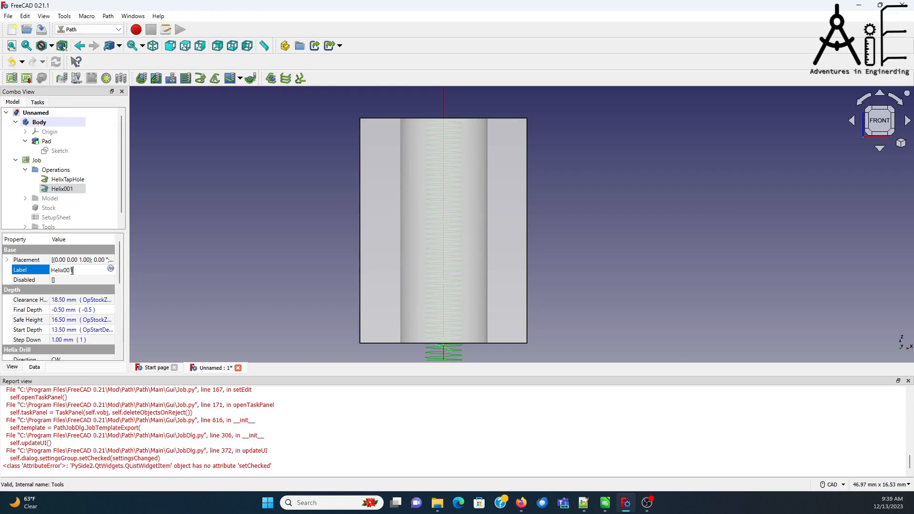
pyautogui.press('BackSpace')
pyautogui.press('BackSpace')
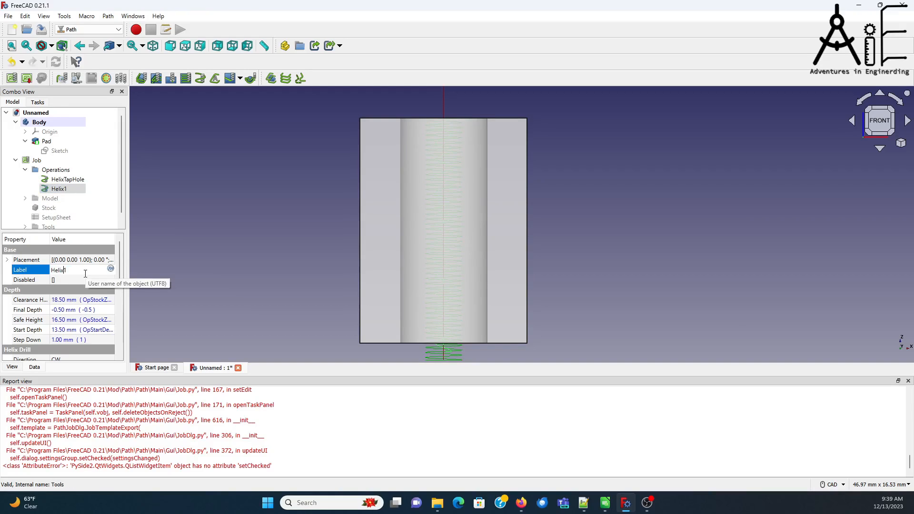
pyautogui.write('Thread')
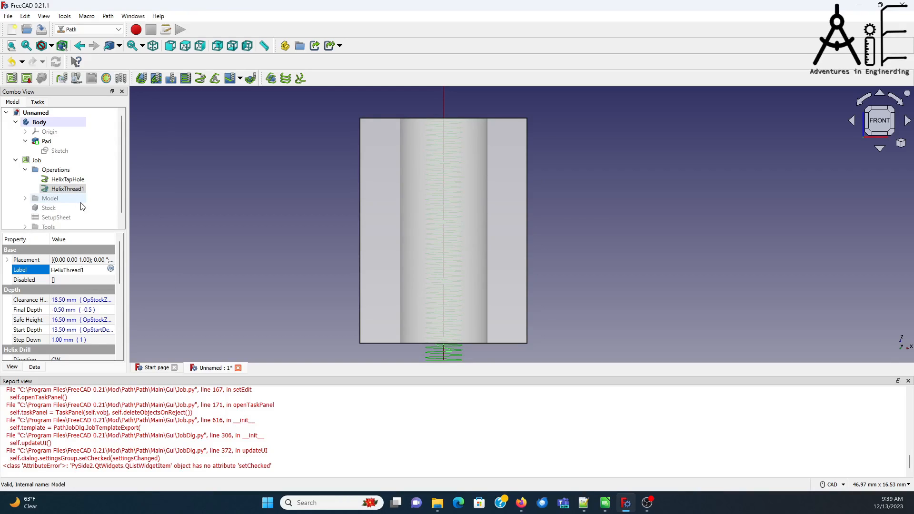
pyautogui.click(84, 188)
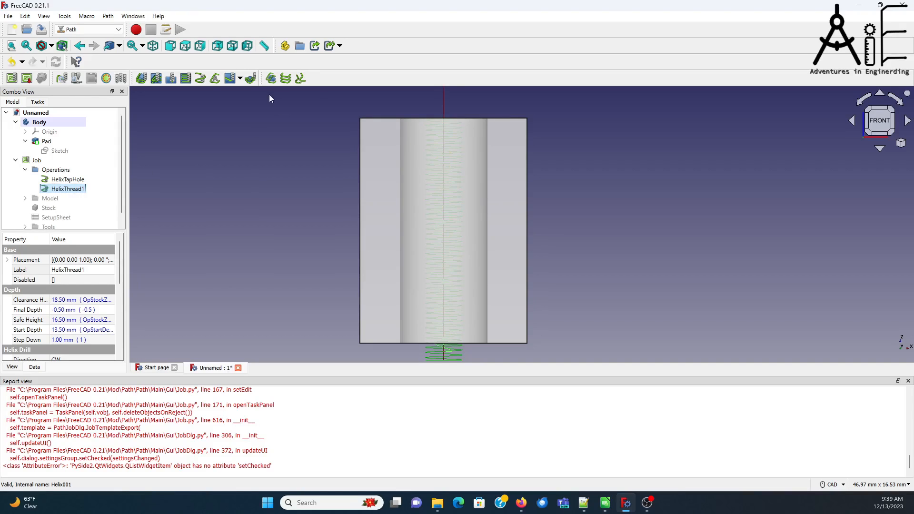
# Step: Add a third Helix operation and set its final depth formula to -0.5 and its step down formula to 1.0
pyautogui.click(201, 79)
pyautogui.click(66, 173)
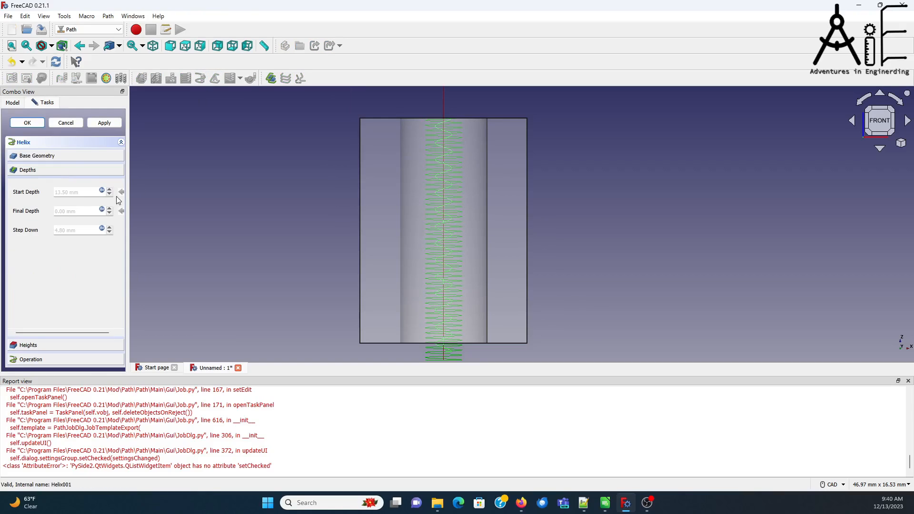
pyautogui.click(101, 209)
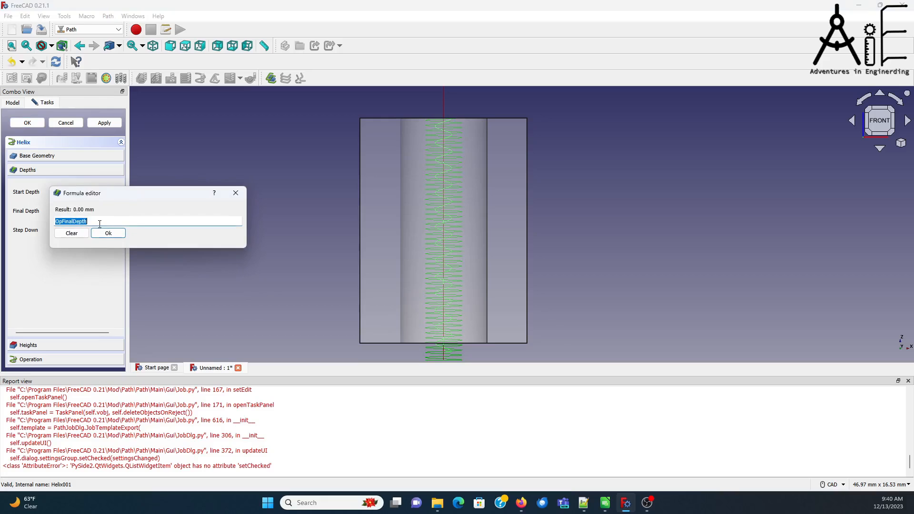
pyautogui.write('-')
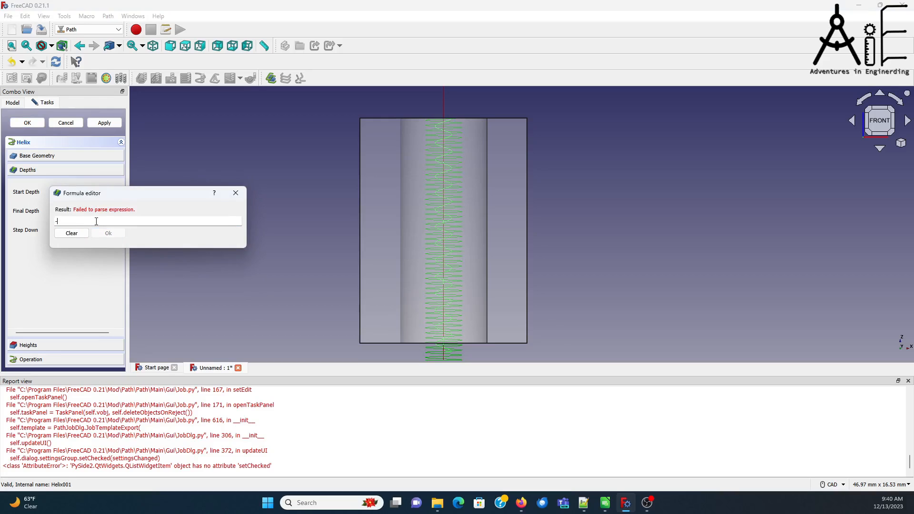
pyautogui.write('0.5')
pyautogui.click(106, 235)
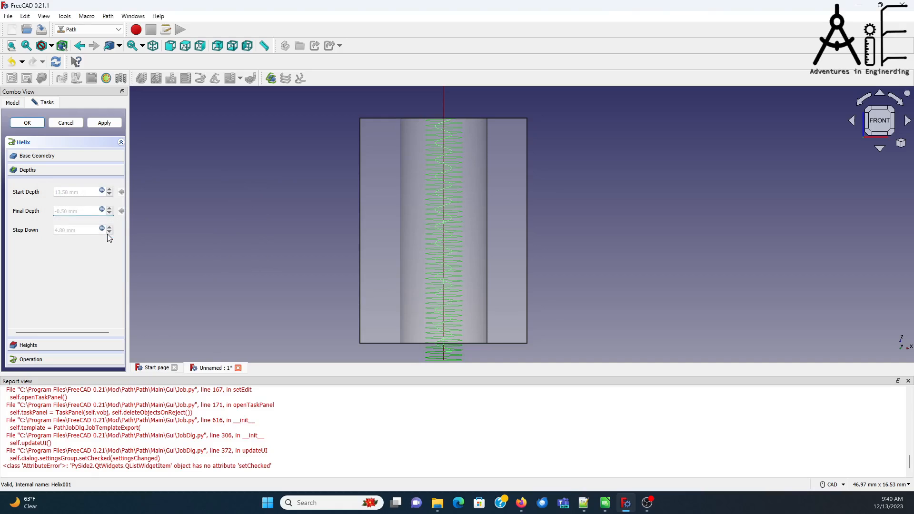
pyautogui.click(101, 229)
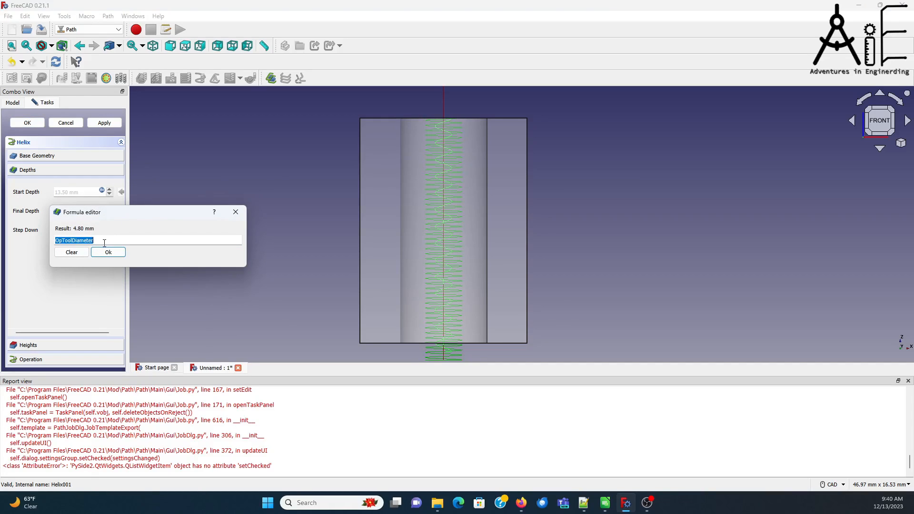
pyautogui.write('1.0')
pyautogui.click(108, 251)
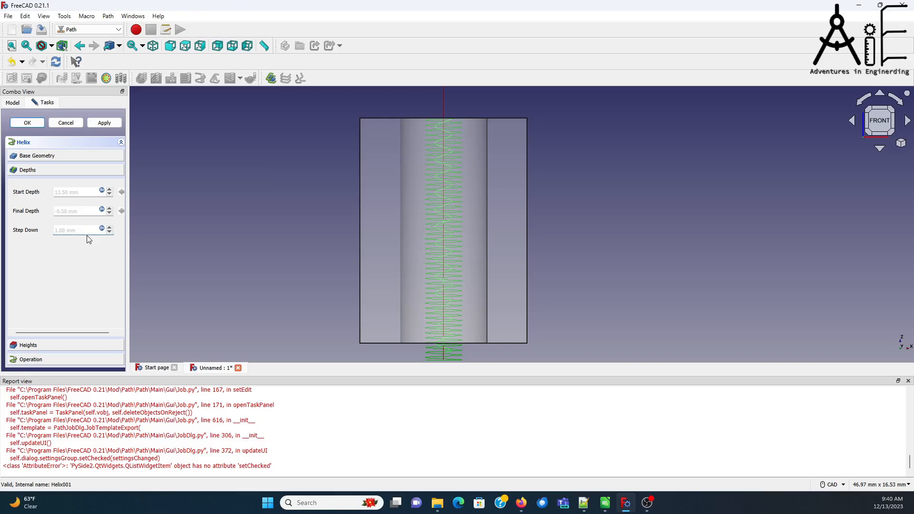
# Step: Make the third Helix start from Inside with an extra offset of -0.5 mm, generate its toolpath and accept the operation
pyautogui.click(57, 360)
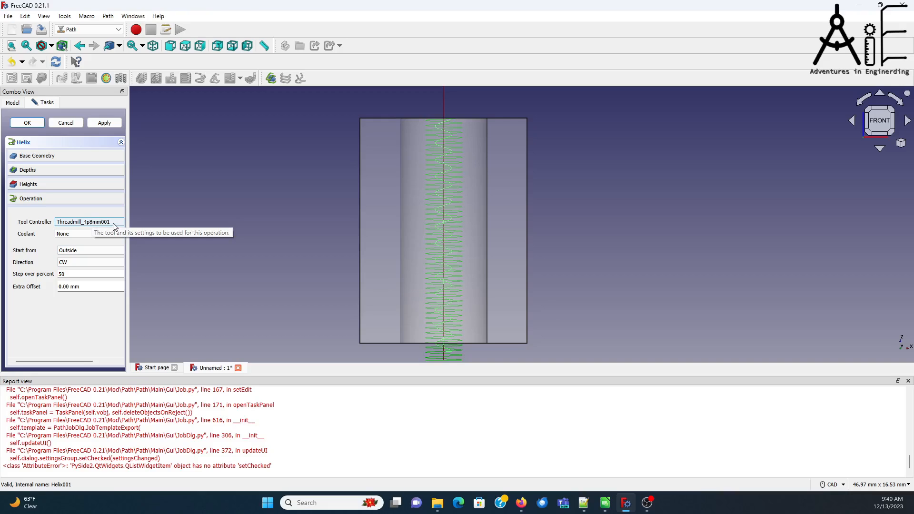
pyautogui.click(81, 251)
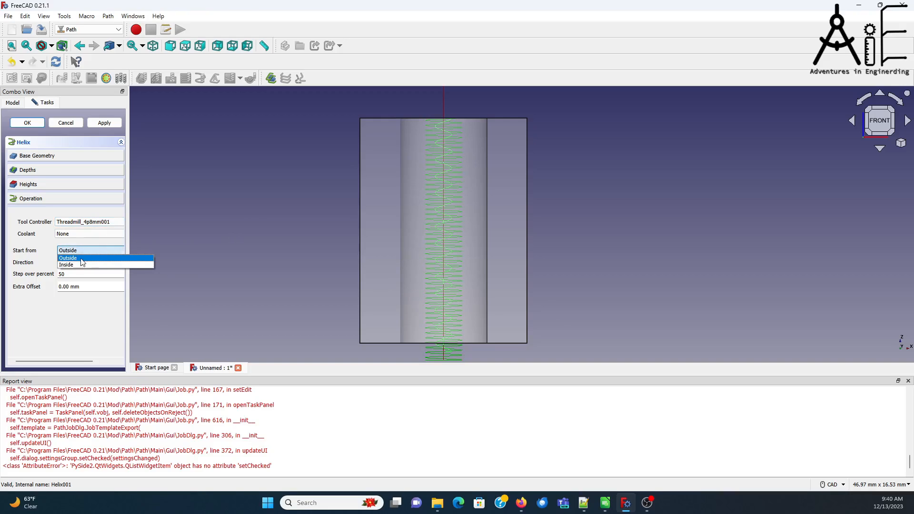
pyautogui.click(87, 265)
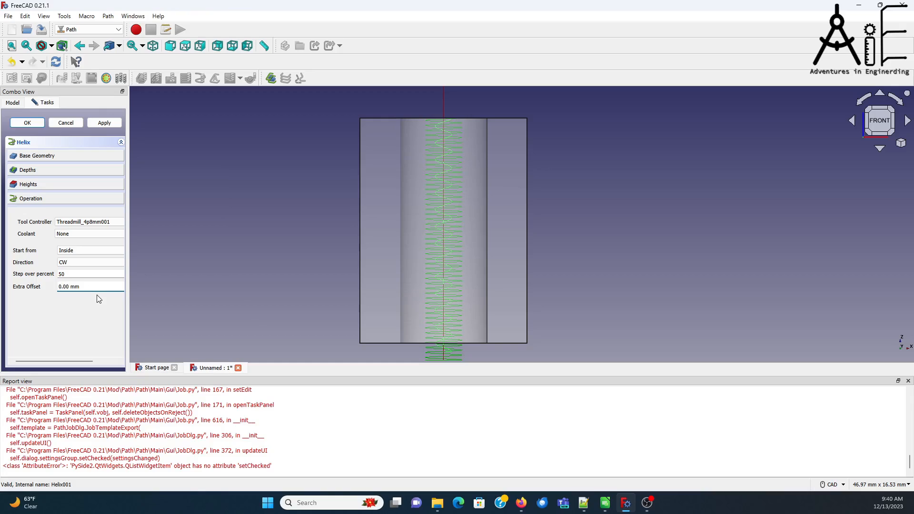
pyautogui.write('-0.5')
pyautogui.click(105, 123)
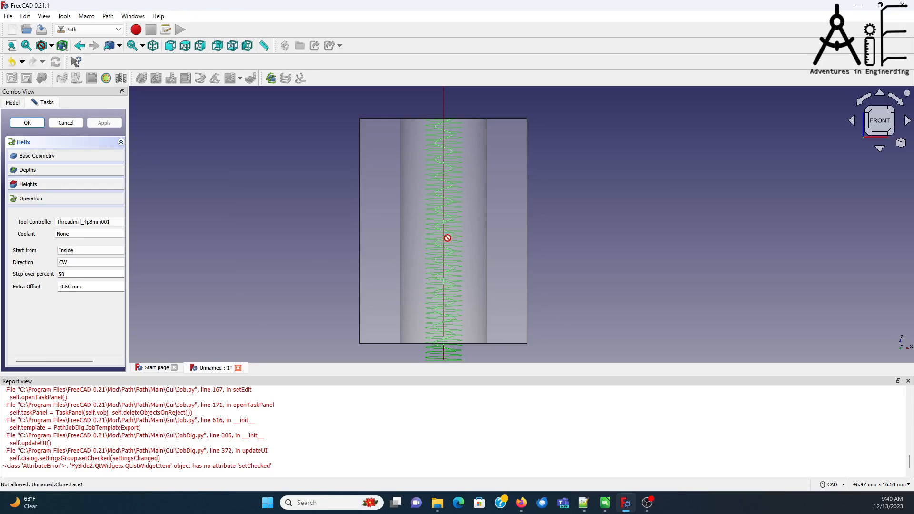
pyautogui.click(27, 123)
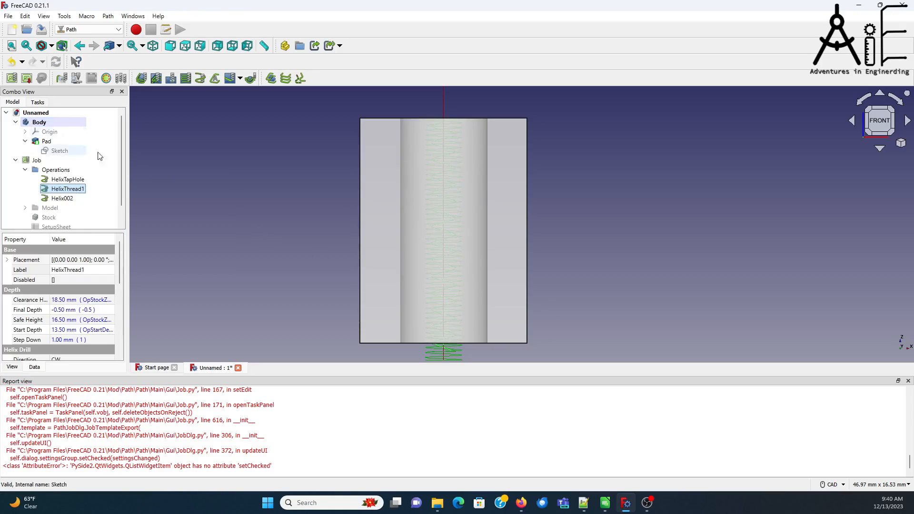
# Step: Compare the Helix002 and HelixThread1 toolpaths up close where they exit the lower end of the hole
pyautogui.click(71, 199)
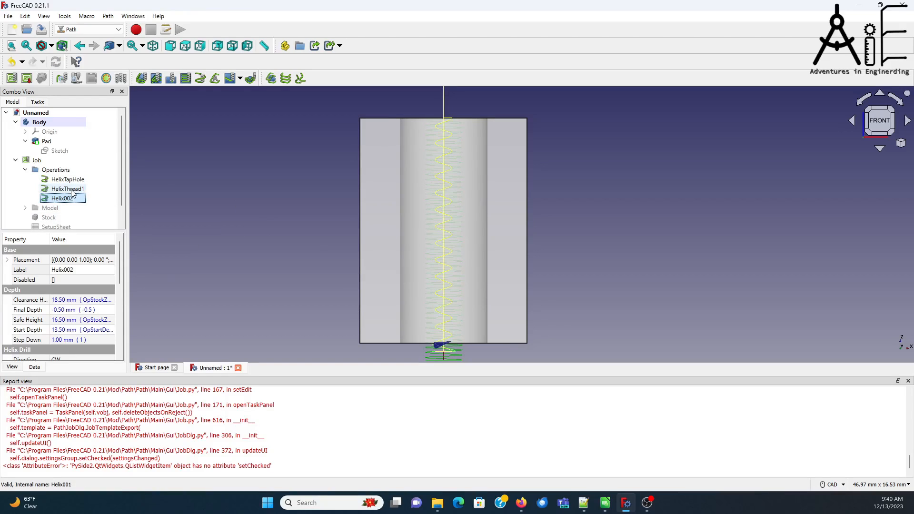
pyautogui.click(72, 191)
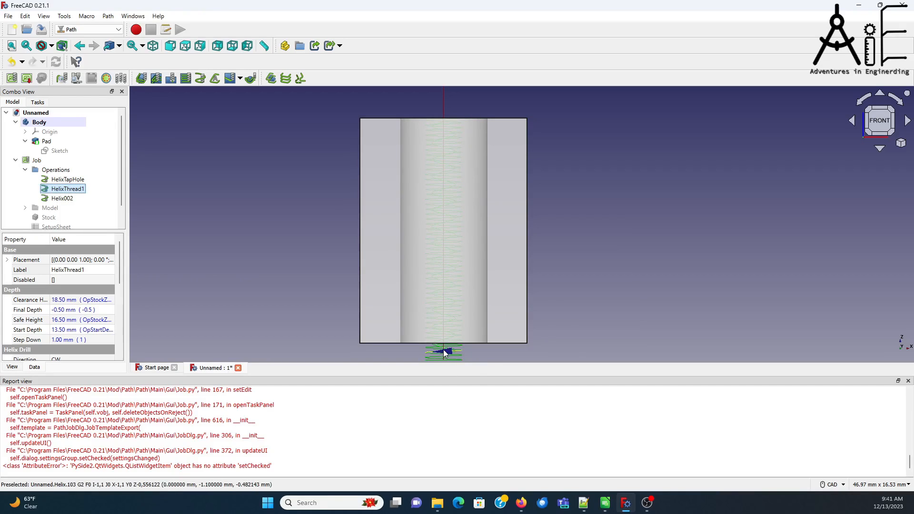
pyautogui.scroll(10, 445, 352)
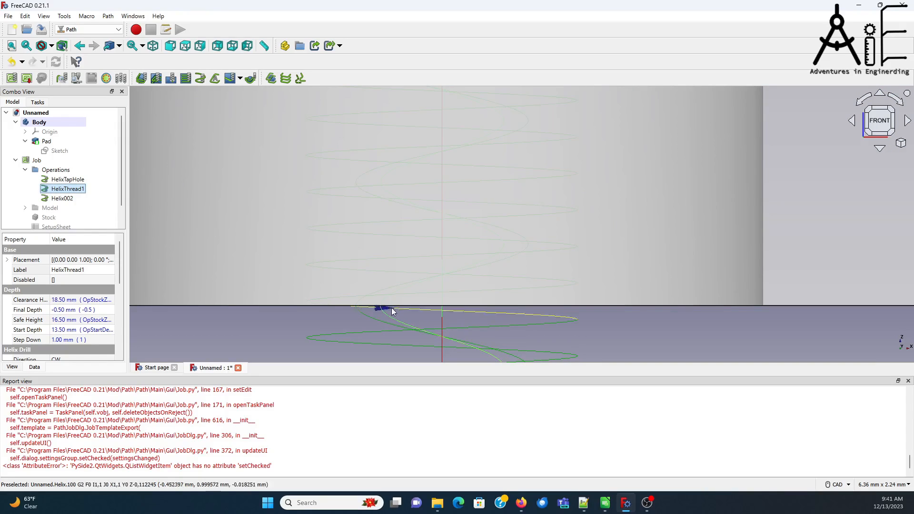
pyautogui.scroll(-5, 420, 290)
pyautogui.scroll(-4, 422, 289)
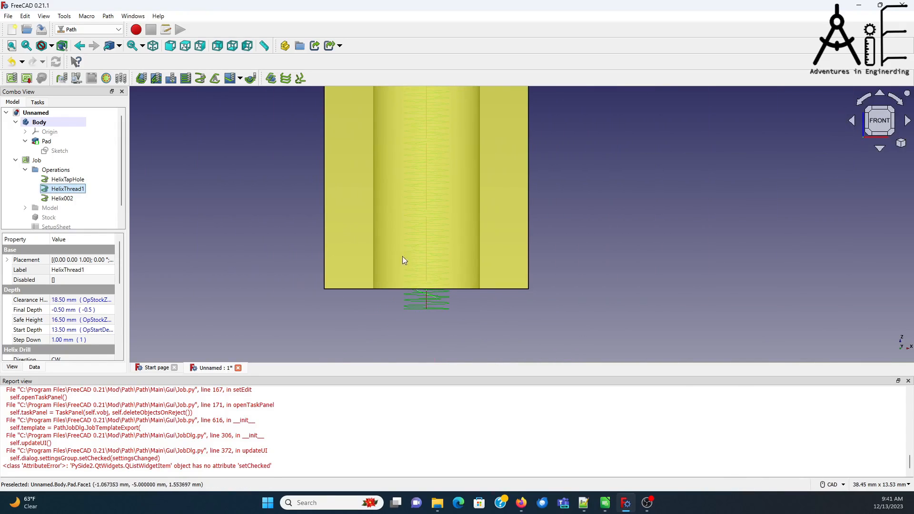
pyautogui.scroll(-1, 479, 212)
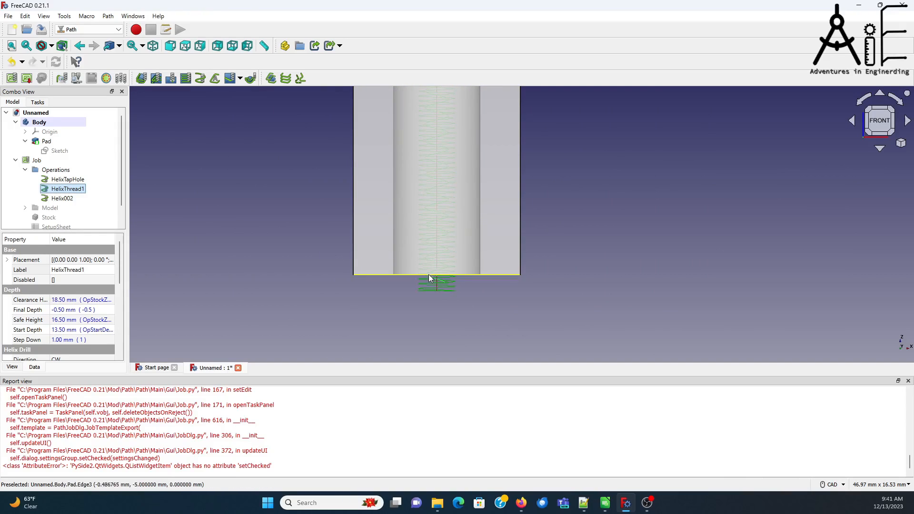
pyautogui.scroll(6, 438, 283)
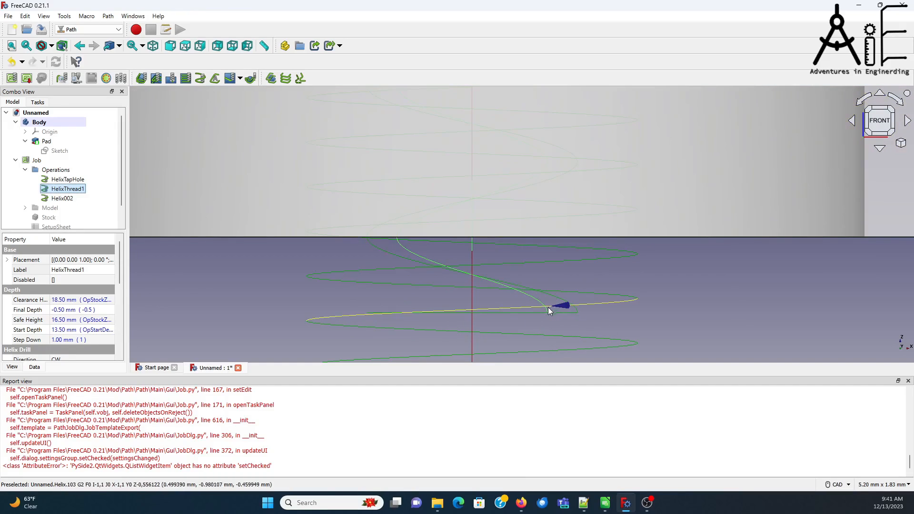
# Step: Rename the Helix002 operation as HelixThread2
pyautogui.click(63, 199)
pyautogui.click(84, 270)
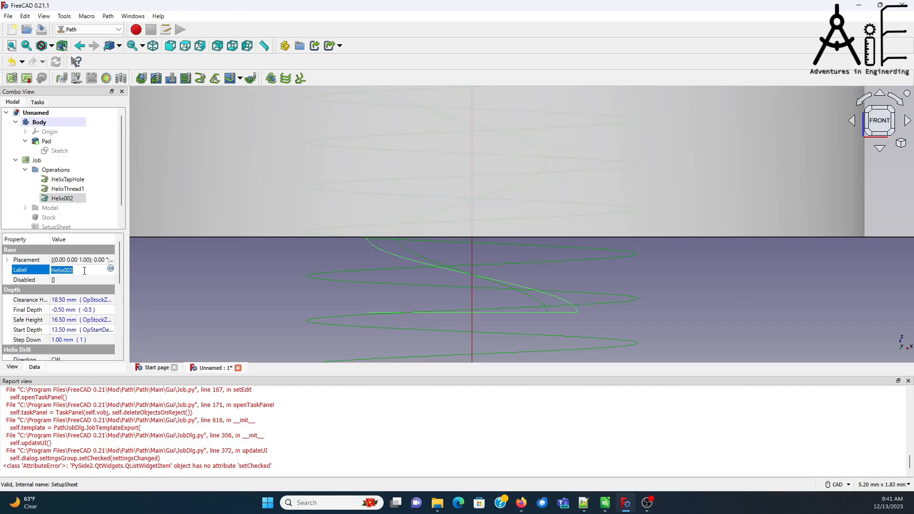
pyautogui.press('Left')
pyautogui.press('Left')
pyautogui.write('Thre')
pyautogui.click(67, 188)
# Step: Simulate HelixTapHole, HelixThread1 and HelixThread2 together on the stock in isometric view, and keep the resulting cut material
pyautogui.scroll(-3, 373, 200)
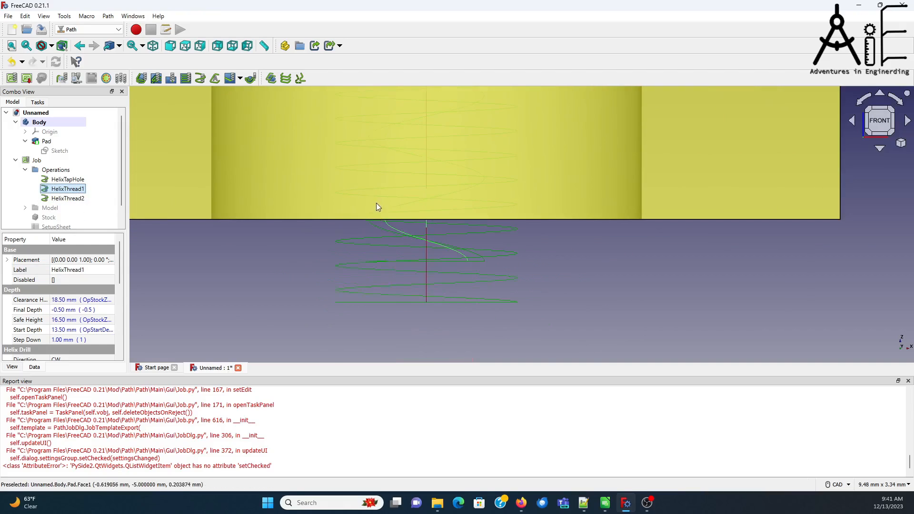
pyautogui.scroll(-8, 320, 208)
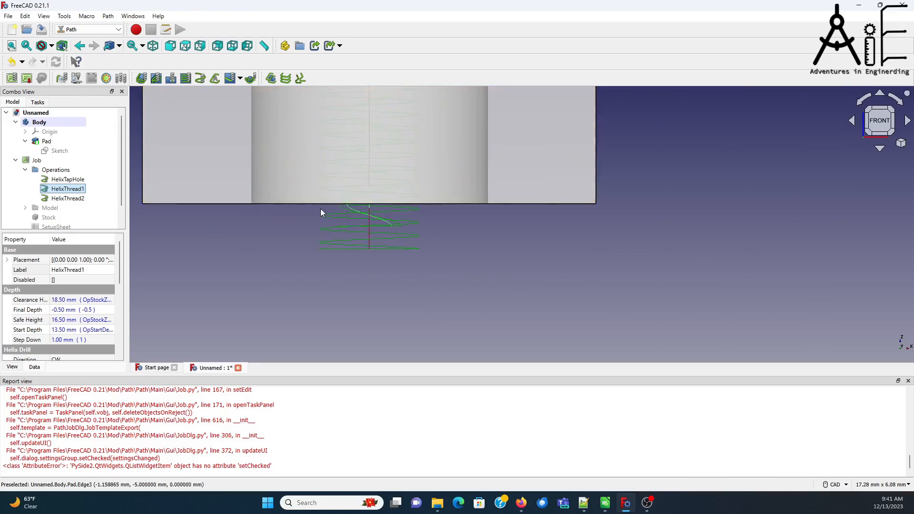
pyautogui.scroll(4, 687, 134)
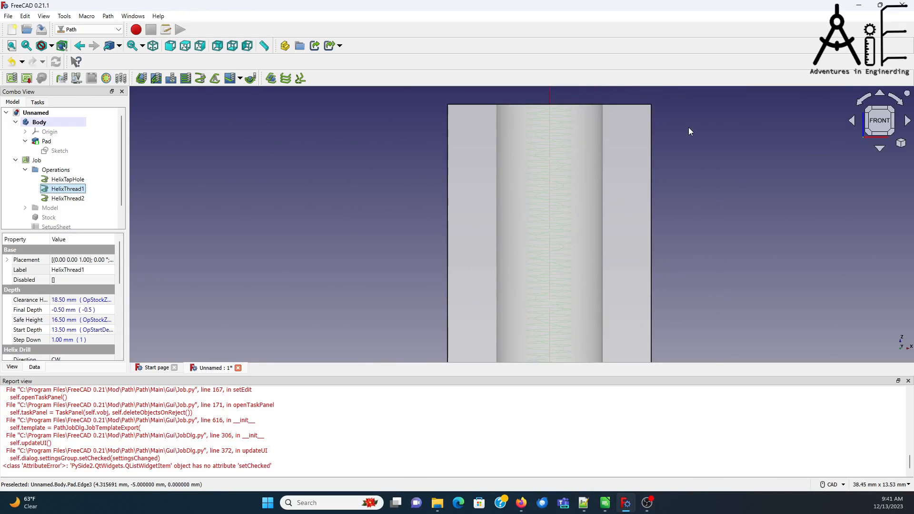
pyautogui.scroll(-1, 687, 138)
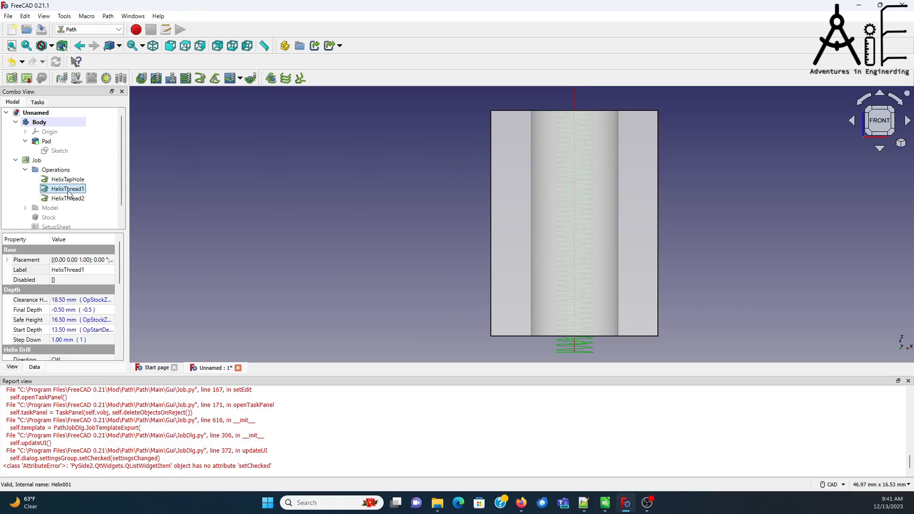
pyautogui.click(76, 78)
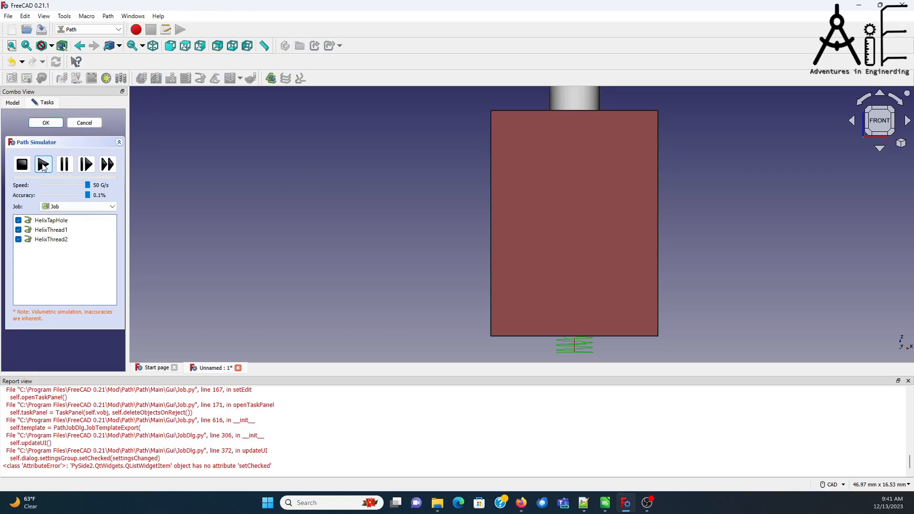
pyautogui.click(901, 143)
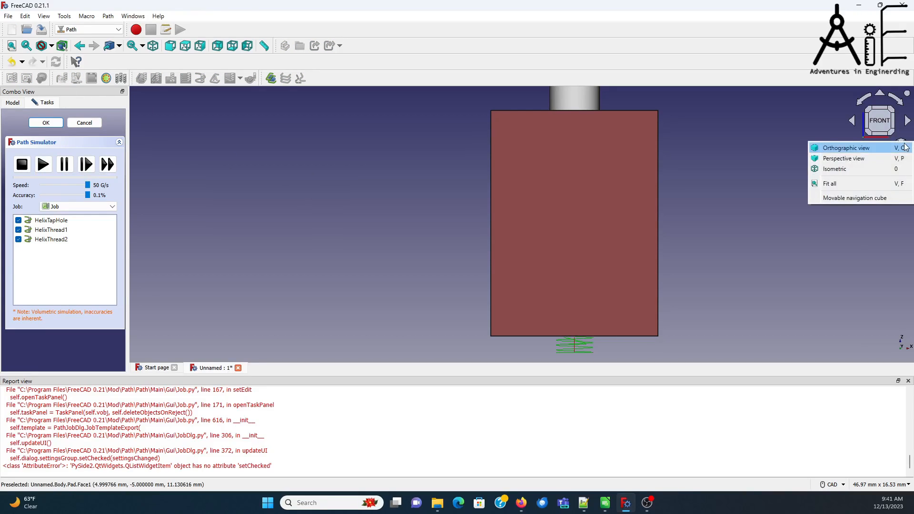
pyautogui.click(884, 174)
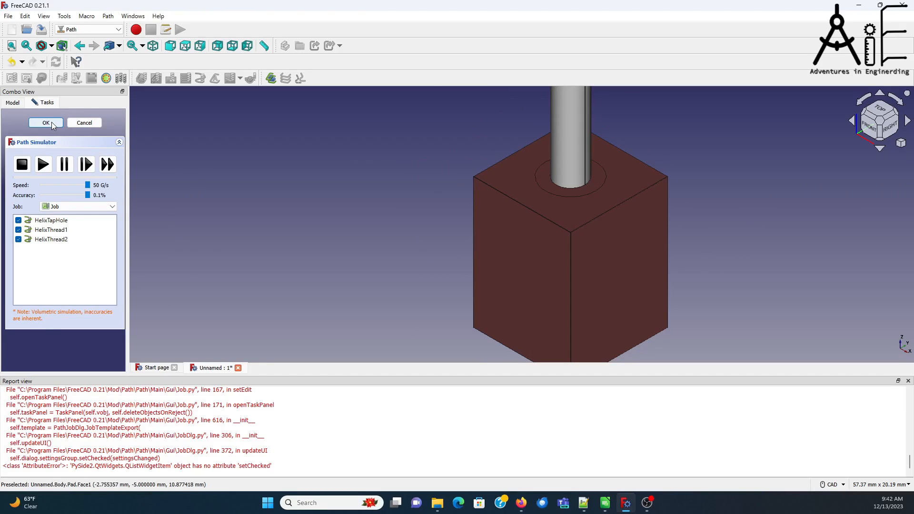
pyautogui.click(43, 165)
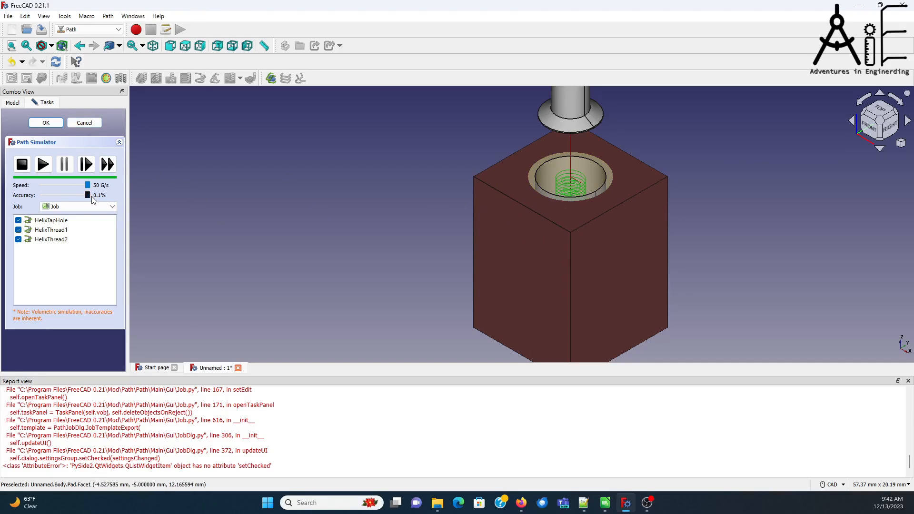
pyautogui.click(46, 123)
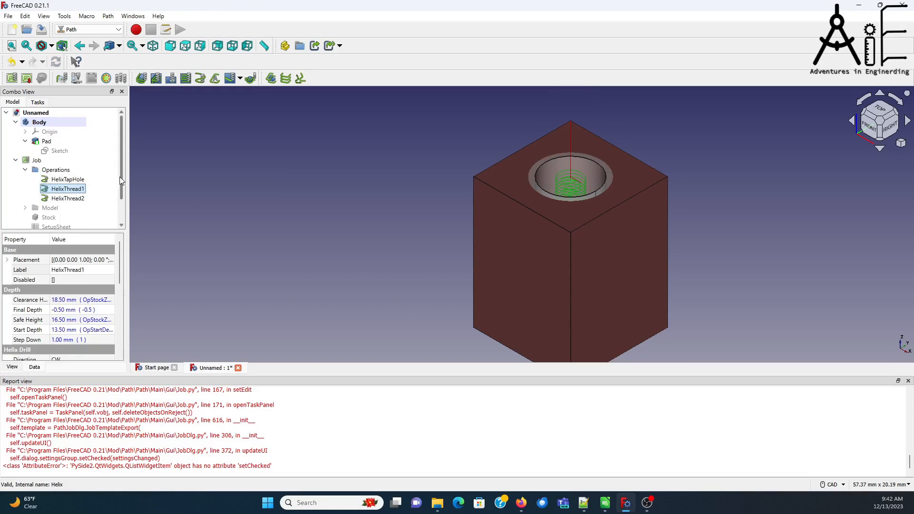
# Step: Delete the CutMaterial mesh left in the model tree by the simulation
pyautogui.scroll(-2, 119, 176)
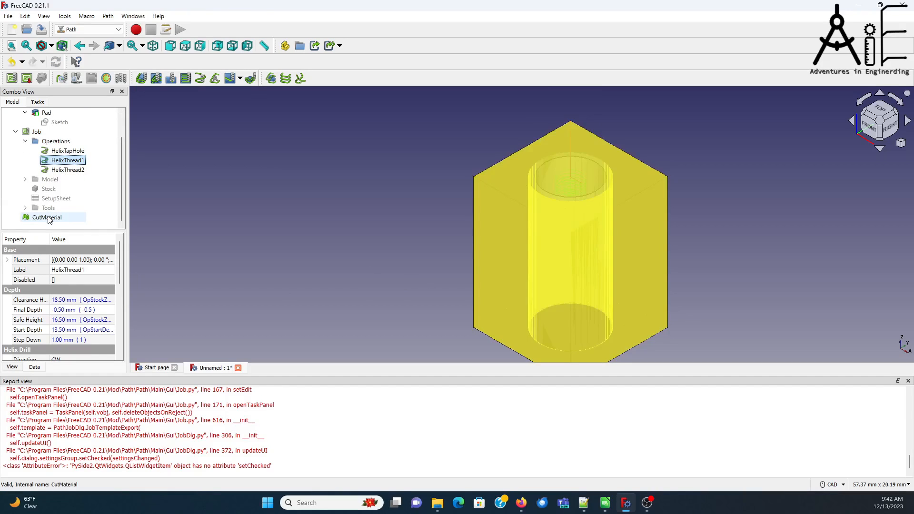
pyautogui.click(49, 218)
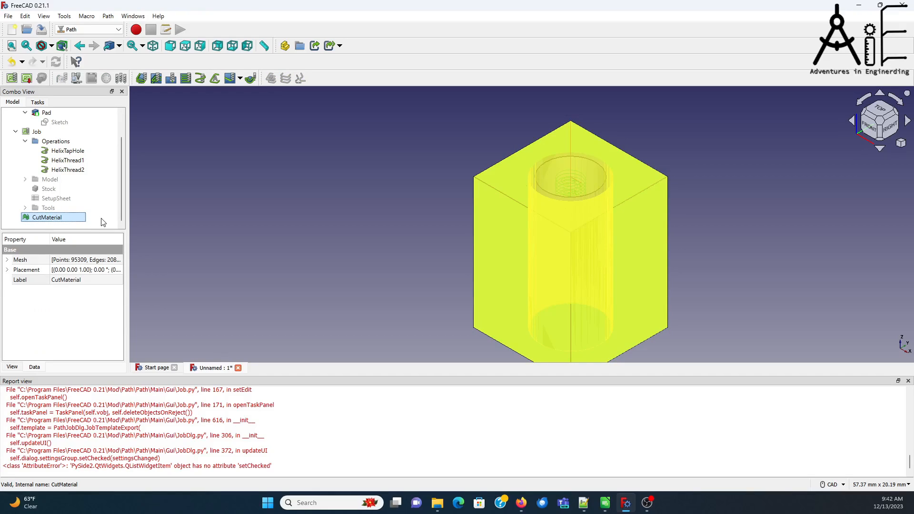
pyautogui.press('Delete')
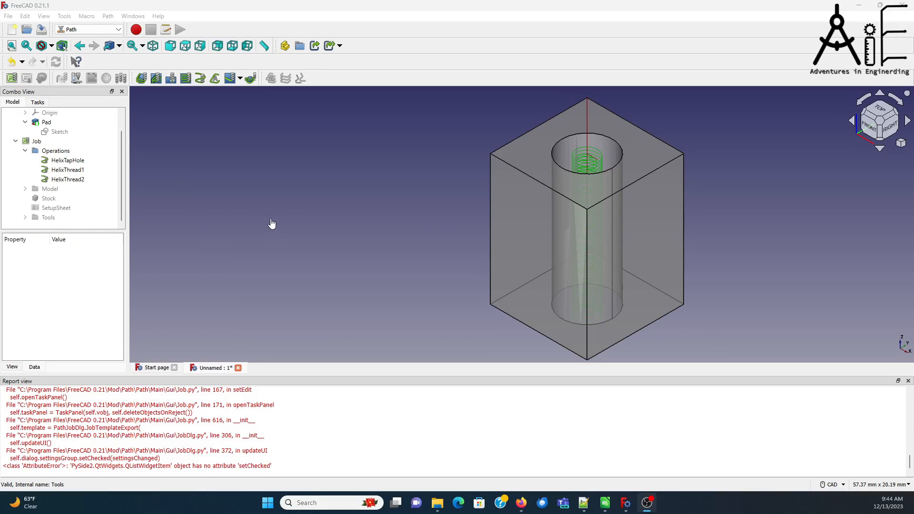
# Step: Deactivate the HelixThread1 and HelixThread2 operations, leaving only HelixTapHole active in the job
pyautogui.click(70, 161)
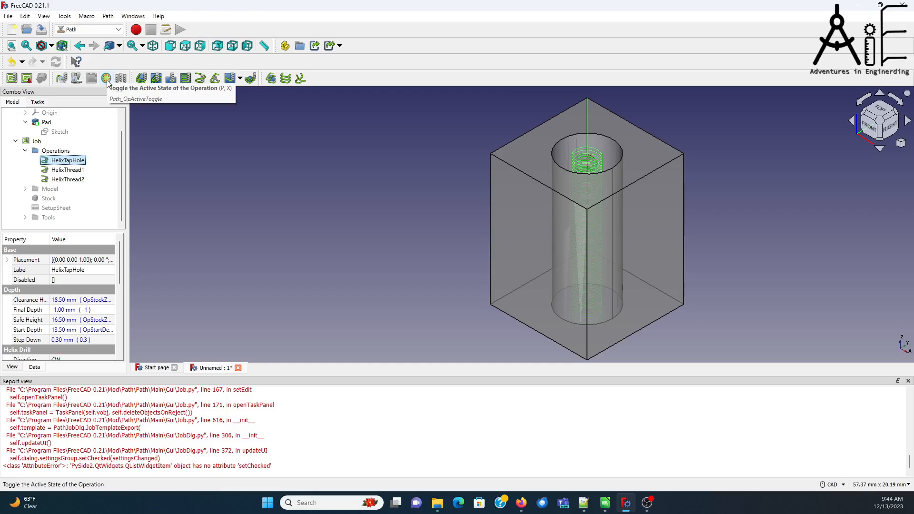
pyautogui.press('Down')
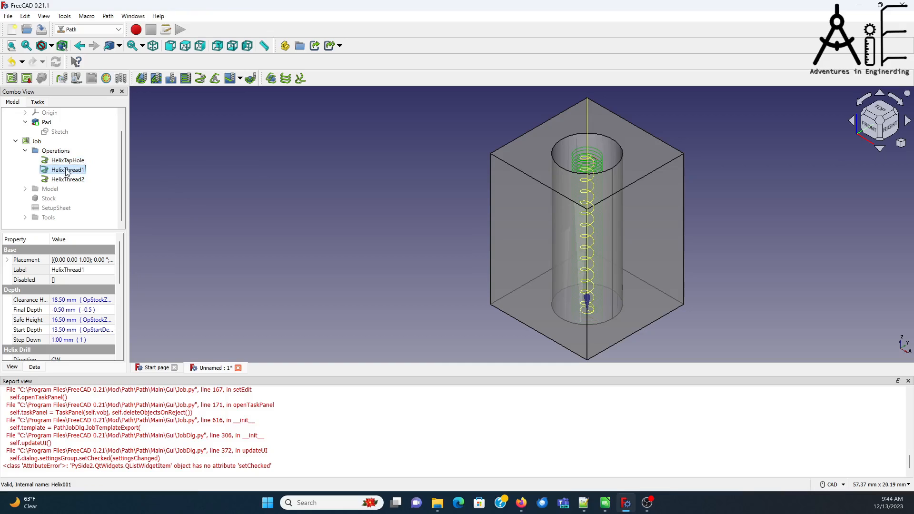
pyautogui.click(106, 78)
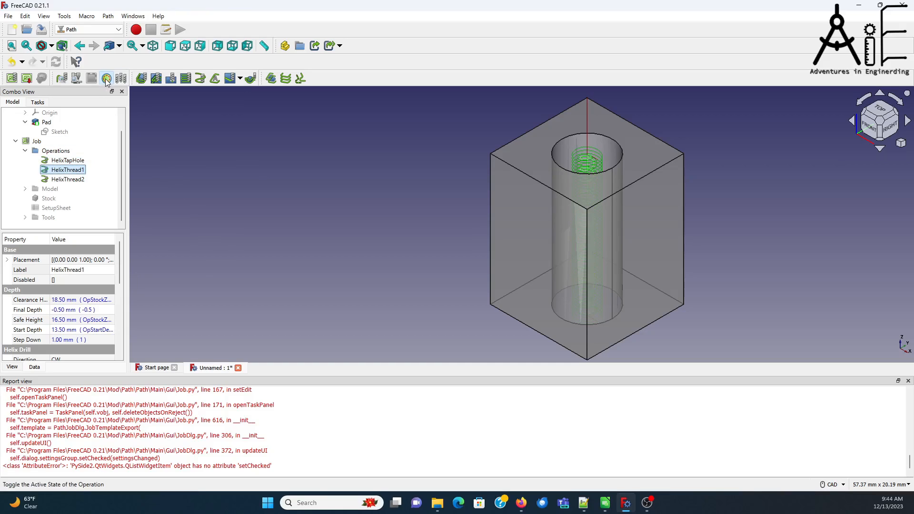
pyautogui.click(67, 179)
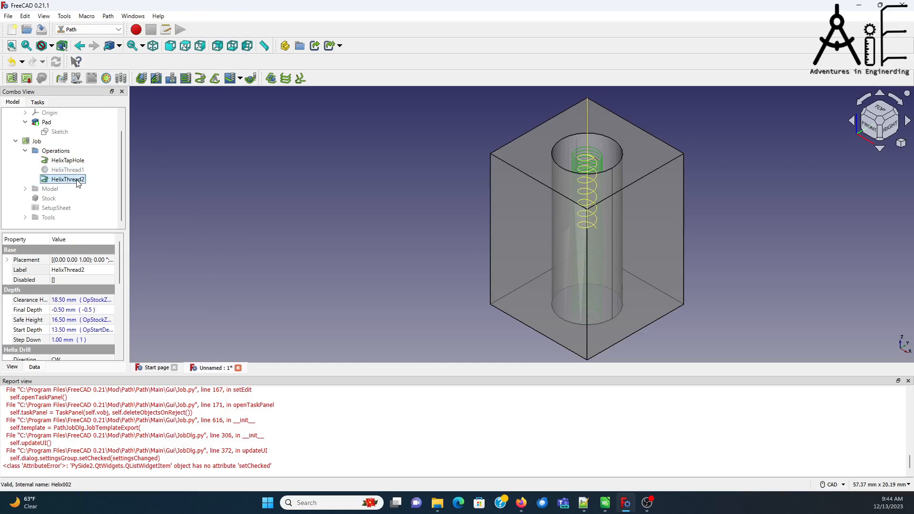
pyautogui.click(106, 78)
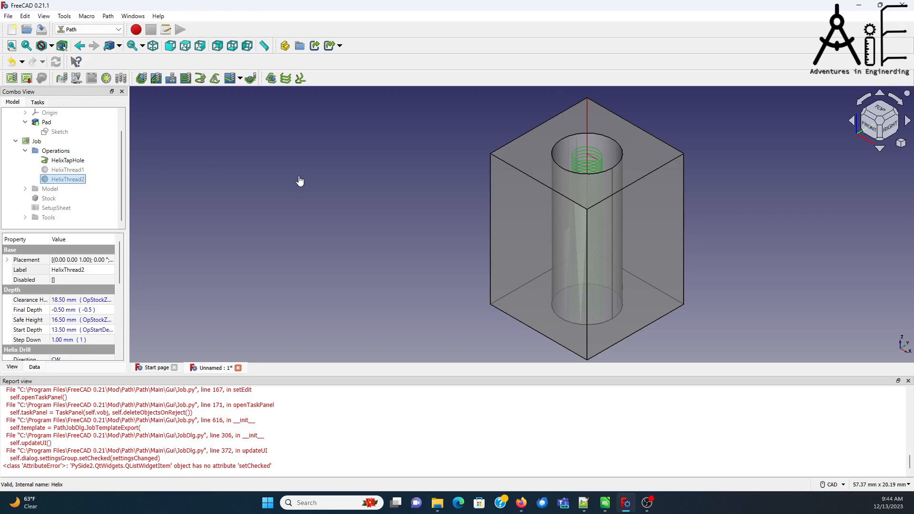
# Step: Simulate the HelixTapHole operation alone and discard the simulation result
pyautogui.click(77, 79)
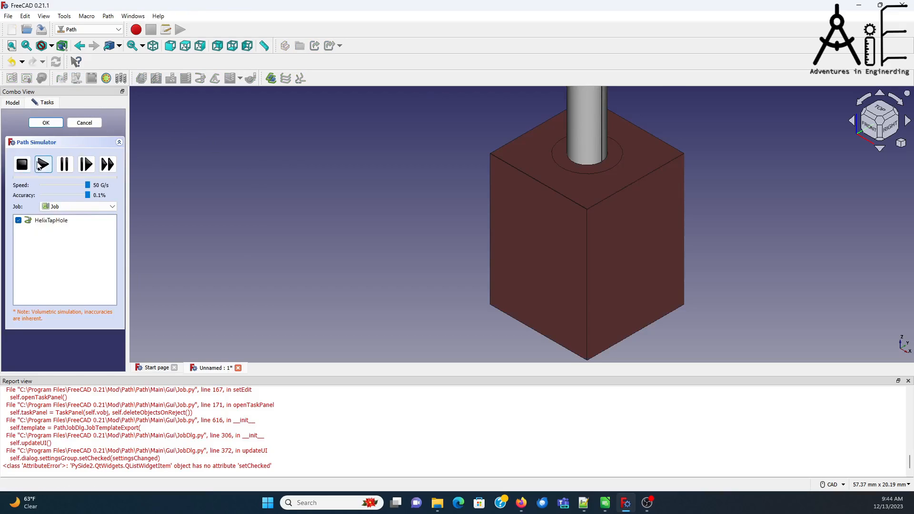
pyautogui.click(43, 165)
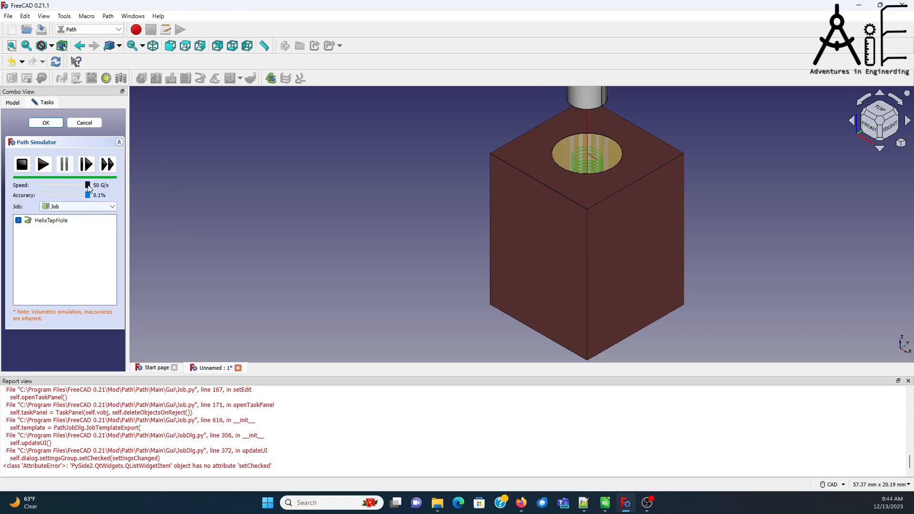
pyautogui.click(79, 123)
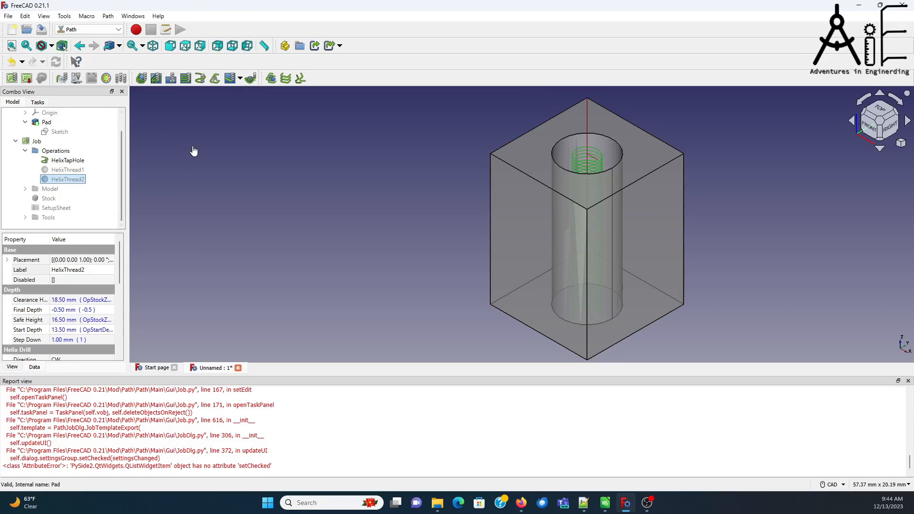
# Step: Post-process the job with only HelixTapHole active, saving the output as ThreadMill_1.gcode in the Downloads folder
pyautogui.click(27, 78)
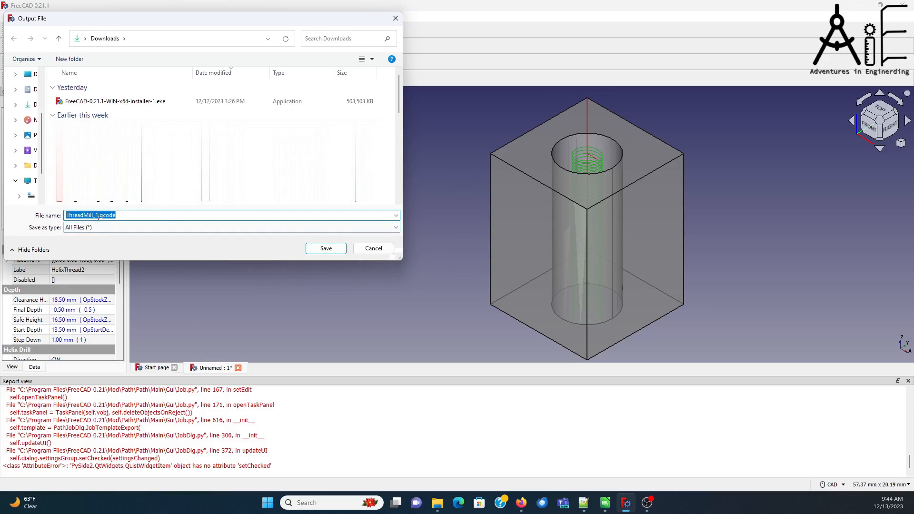
pyautogui.click(326, 248)
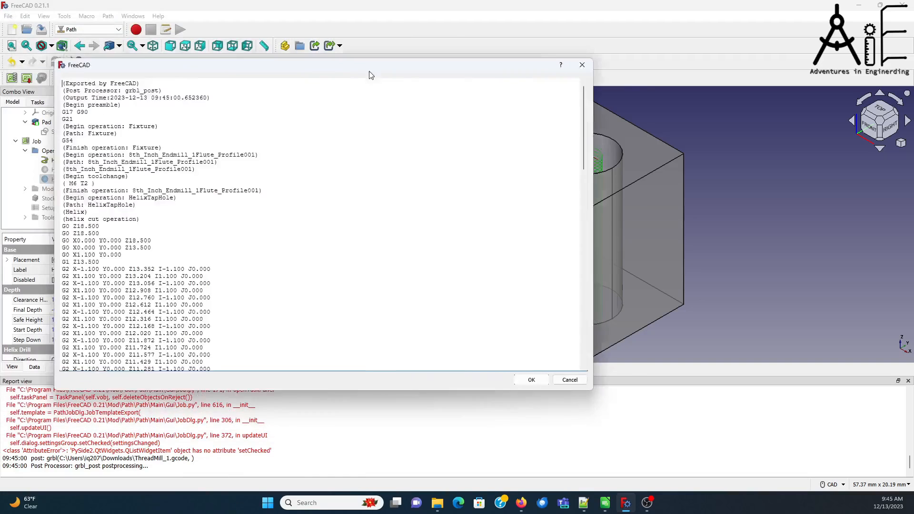
pyautogui.moveTo(368, 72); pyautogui.dragTo(520, 86)
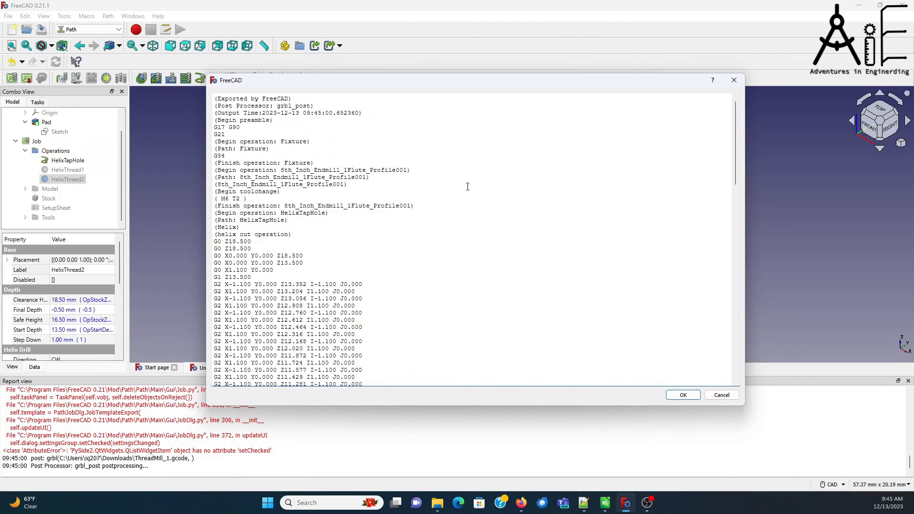
# Step: Review the HelixTapHole G-code from the first G2 arc to the final Z depth, and accept the output
pyautogui.scroll(-4, 463, 247)
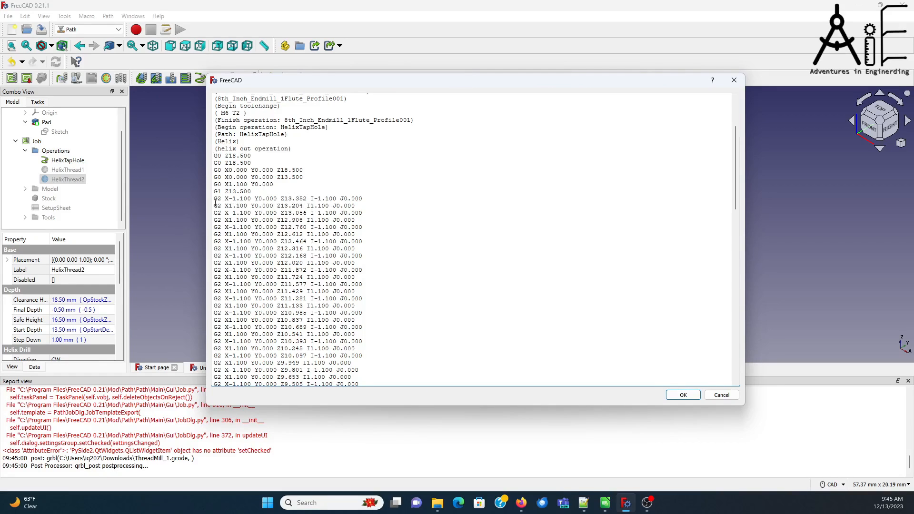
pyautogui.moveTo(214, 201); pyautogui.dragTo(252, 199)
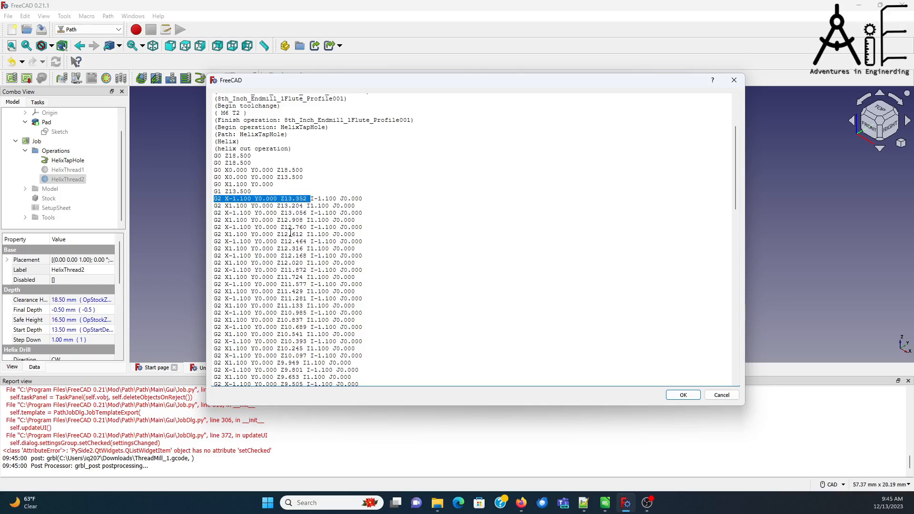
pyautogui.scroll(-20, 351, 272)
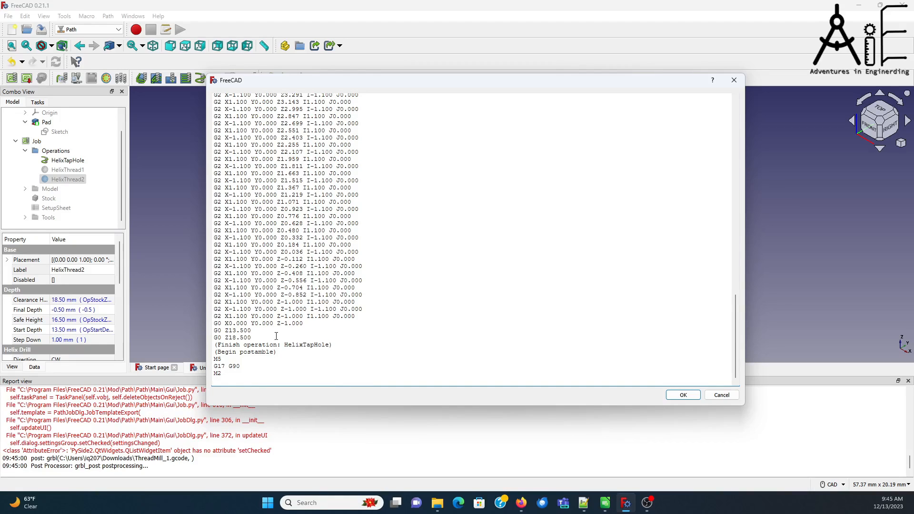
pyautogui.moveTo(279, 324); pyautogui.dragTo(306, 324)
pyautogui.click(687, 395)
# Step: Deactivate the HelixTapHole operation and activate HelixThread1, keeping HelixThread2 inactive
pyautogui.click(68, 160)
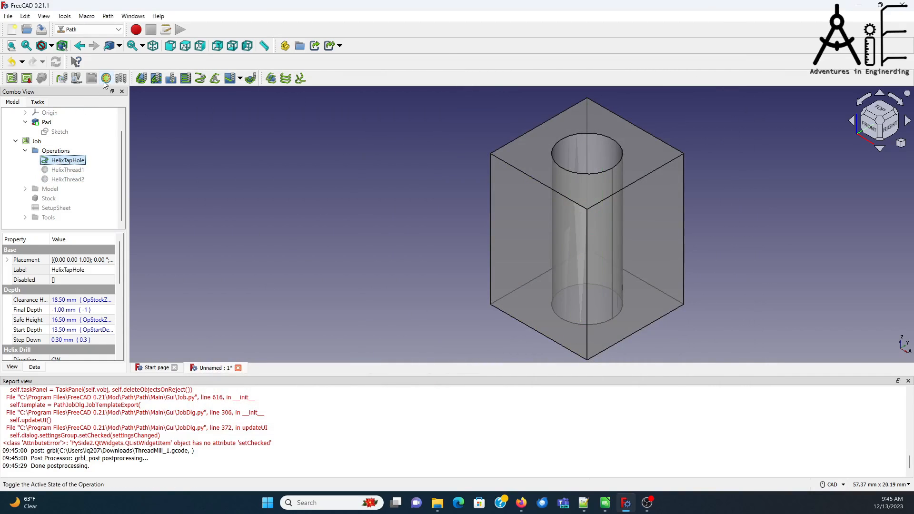
pyautogui.click(69, 170)
pyautogui.press('space')
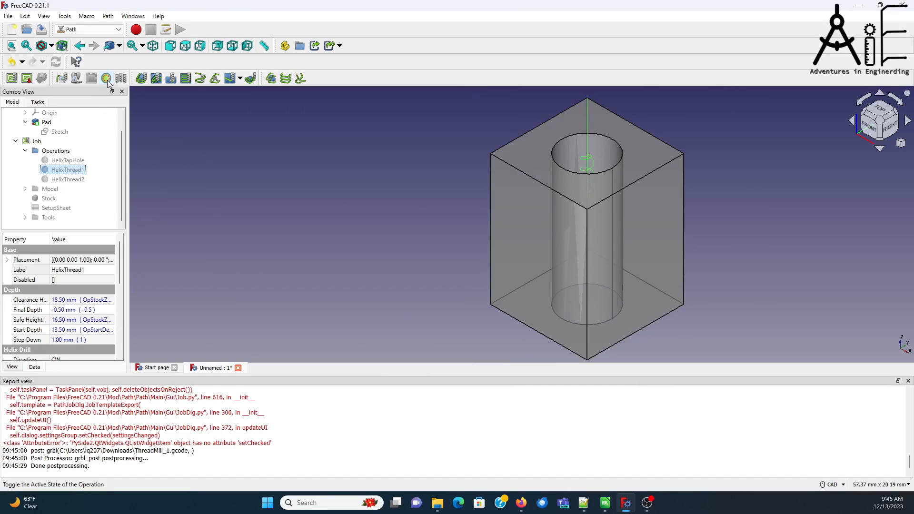
pyautogui.click(71, 179)
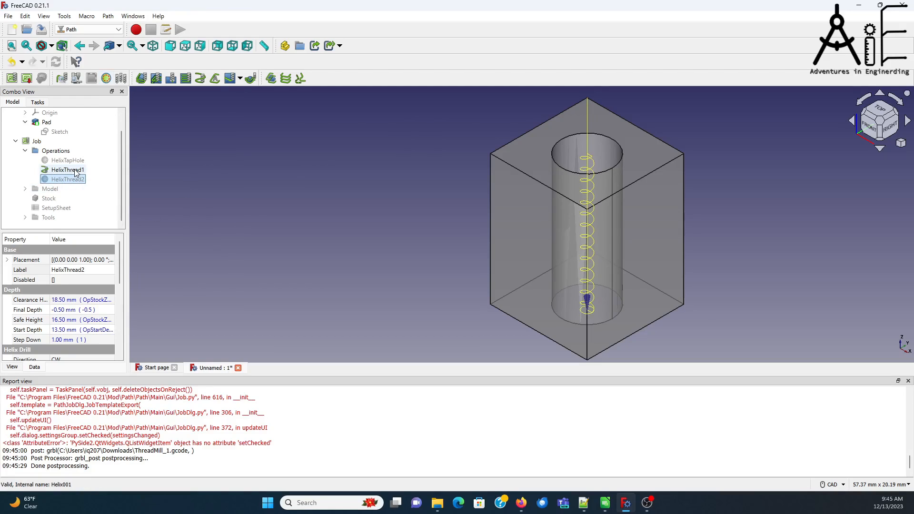
# Step: Set the final depth of the HelixThread1 operation to 0 and apply the change
pyautogui.doubleClick(67, 170)
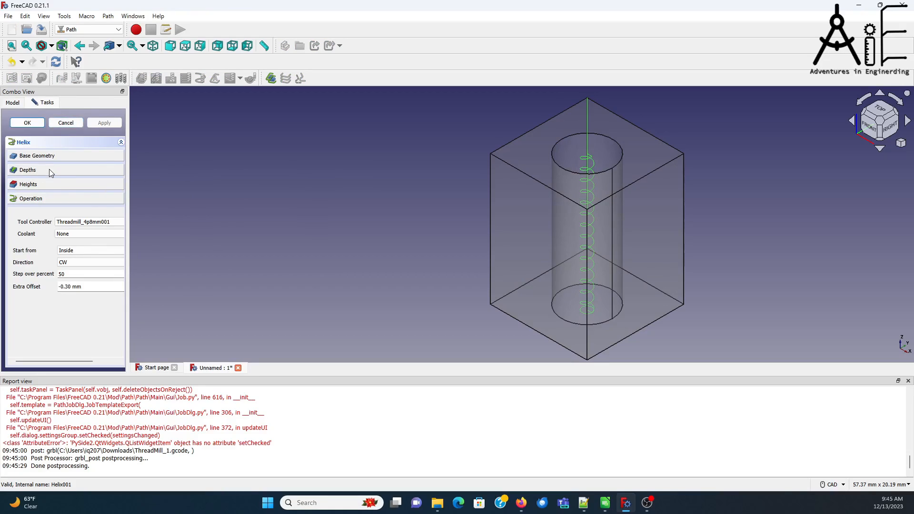
pyautogui.click(50, 170)
pyautogui.click(102, 211)
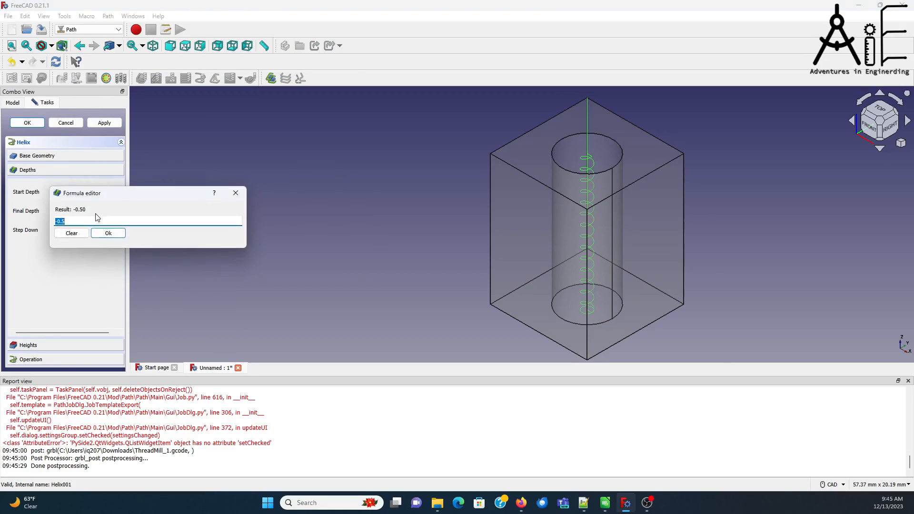
pyautogui.click(80, 222)
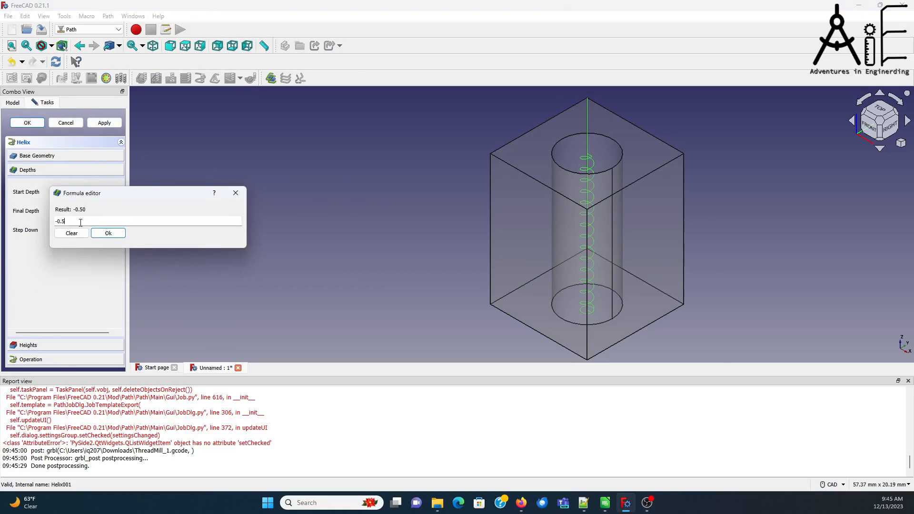
pyautogui.press('BackSpace')
pyautogui.press('BackSpace')
pyautogui.press('BackSpace')
pyautogui.press('BackSpace')
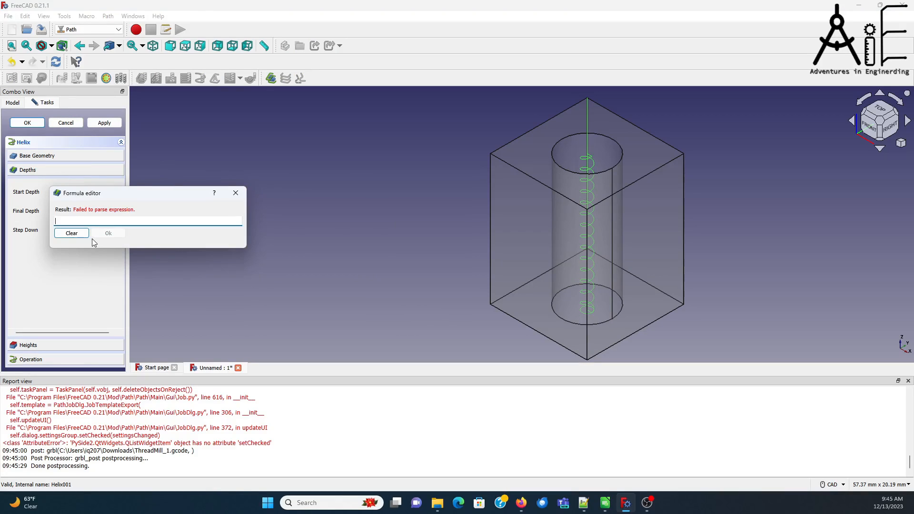
pyautogui.write('0')
pyautogui.click(109, 233)
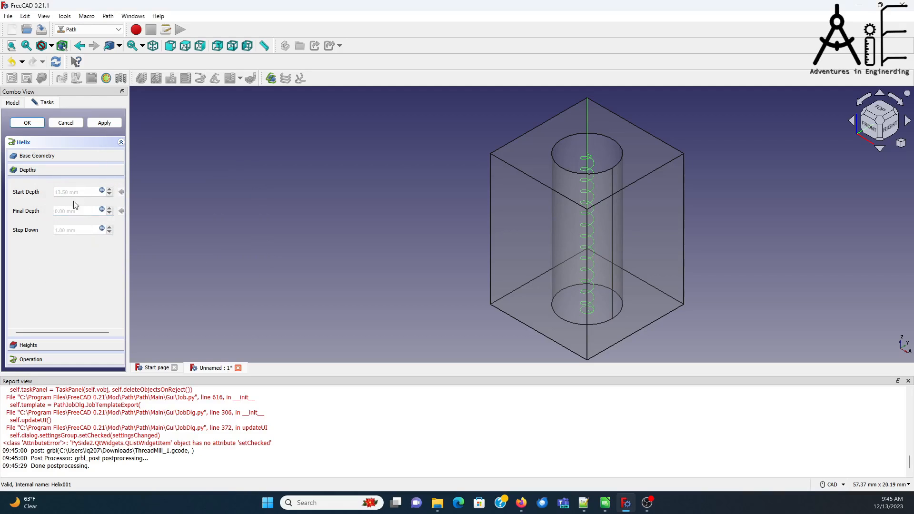
pyautogui.click(99, 120)
pyautogui.click(28, 122)
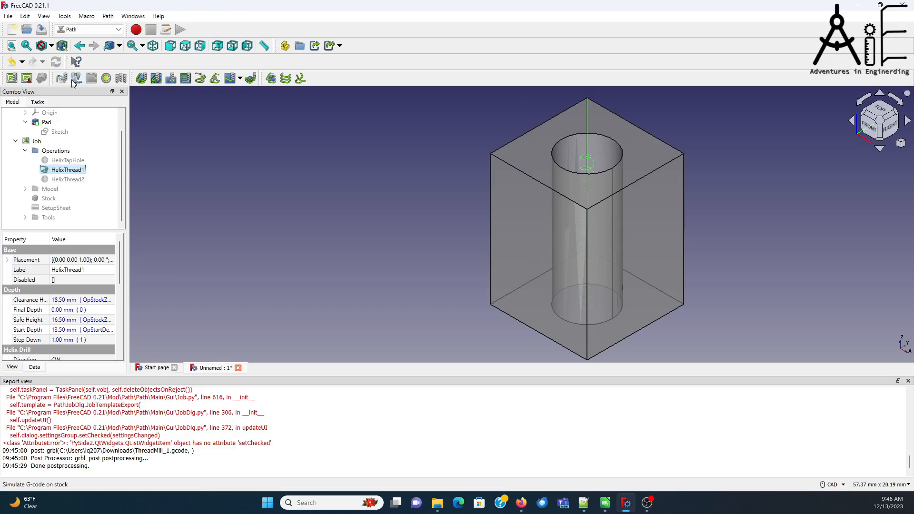
# Step: Post-process the job with only HelixThread1 active, saving the output as ThreadMill_2.gcode in the Downloads folder
pyautogui.click(27, 78)
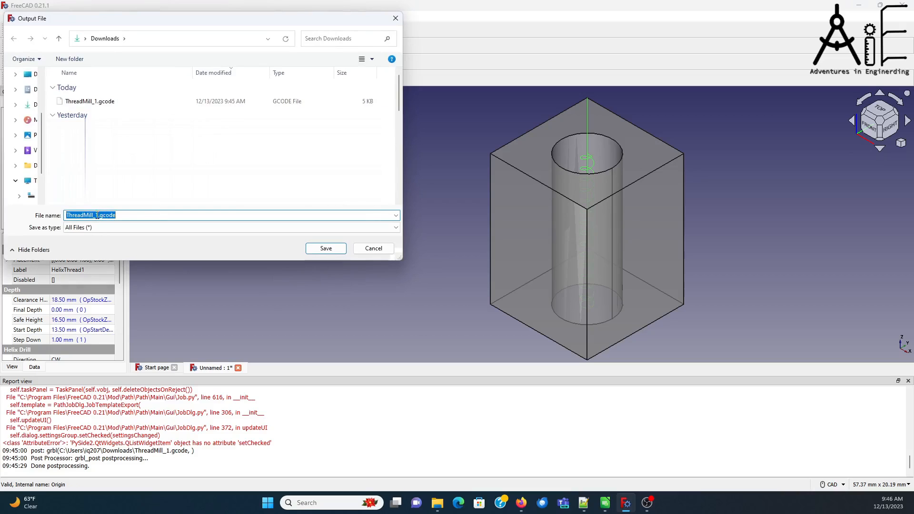
pyautogui.click(107, 214)
pyautogui.press('Delete')
pyautogui.write('2')
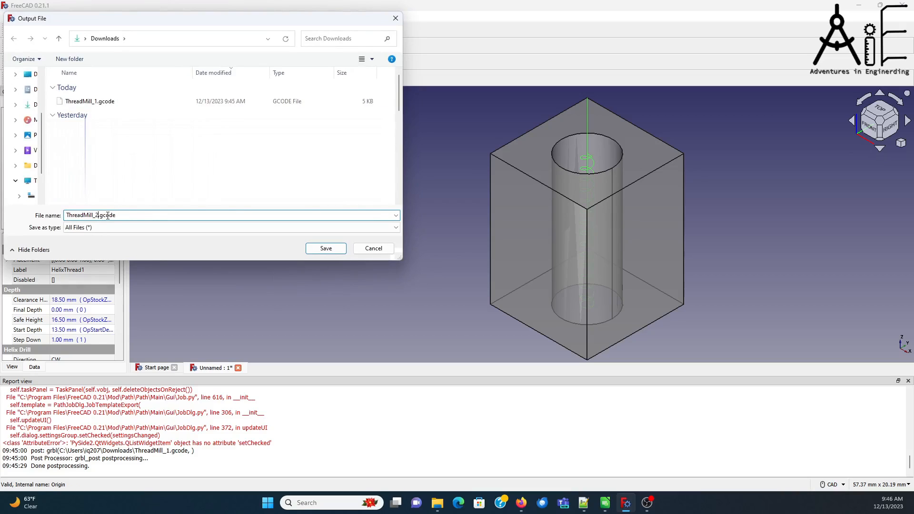
pyautogui.click(317, 249)
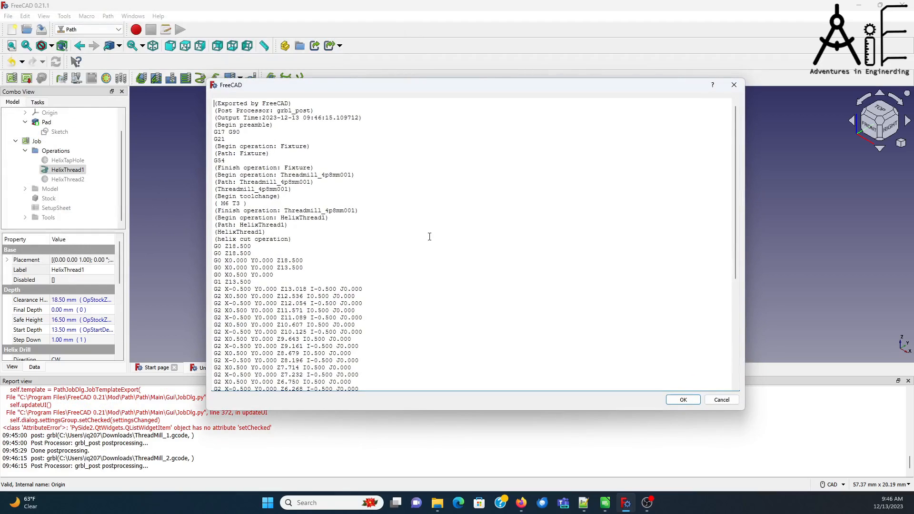
# Step: Examine how the Z values descend between consecutive G2 arcs in the HelixThread1 G-code, and close the output
pyautogui.scroll(-4, 431, 233)
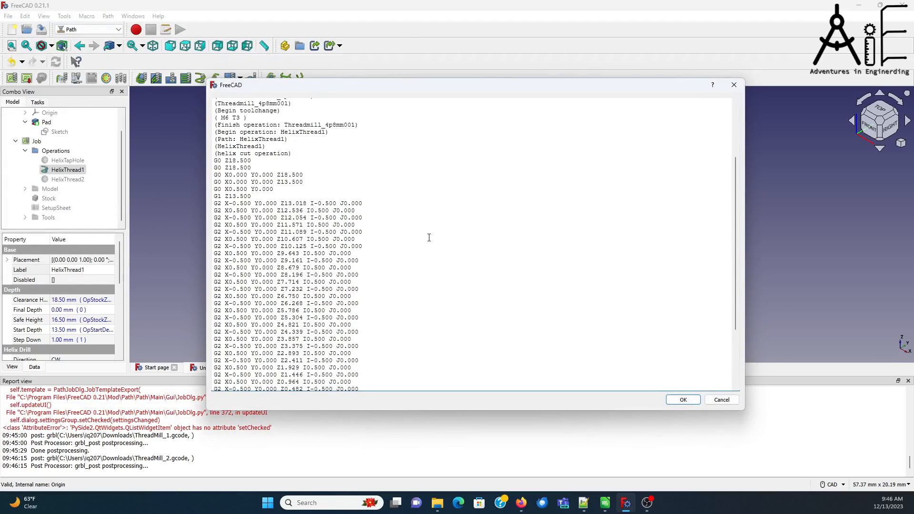
pyautogui.scroll(-2, 429, 237)
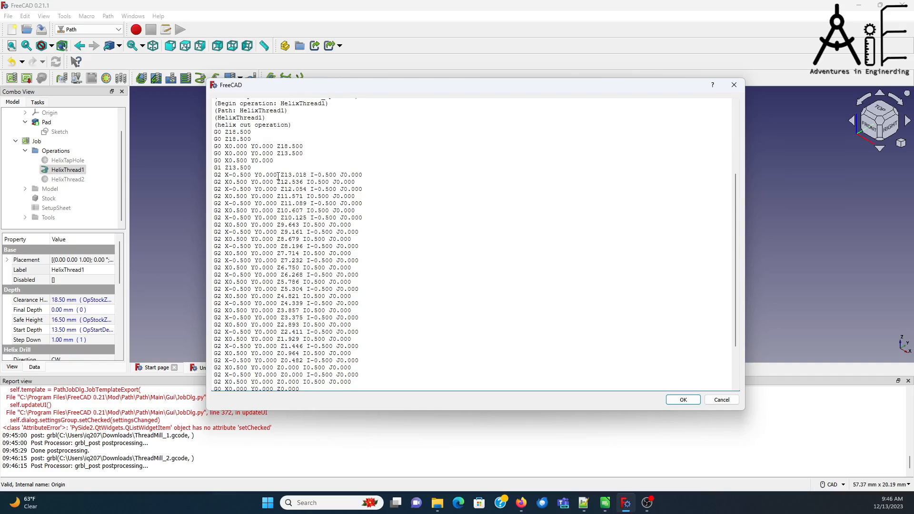
pyautogui.moveTo(281, 175); pyautogui.dragTo(308, 174)
pyautogui.moveTo(276, 182); pyautogui.dragTo(305, 198)
pyautogui.scroll(-4, 373, 253)
pyautogui.scroll(4, 373, 252)
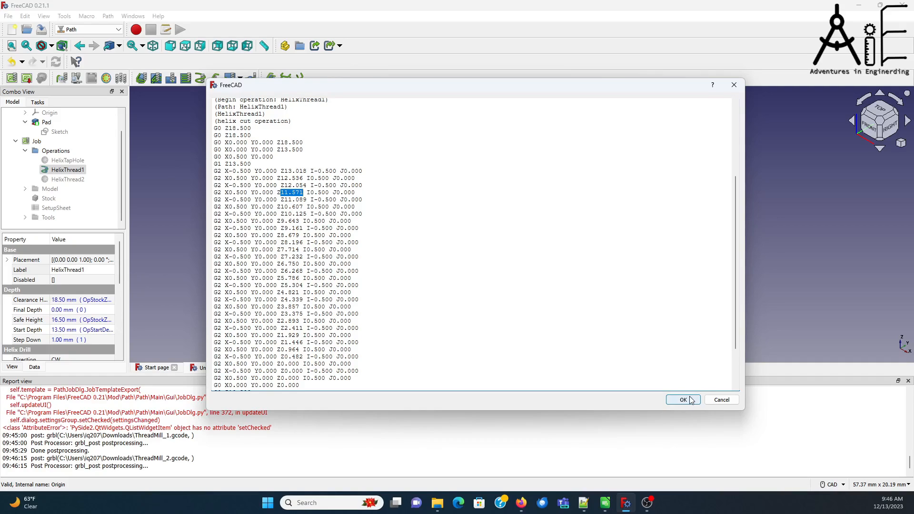
pyautogui.click(720, 399)
# Step: Set the final depth of the HelixThread1 operation to -0.5, apply it and leave the operation's settings
pyautogui.doubleClick(70, 169)
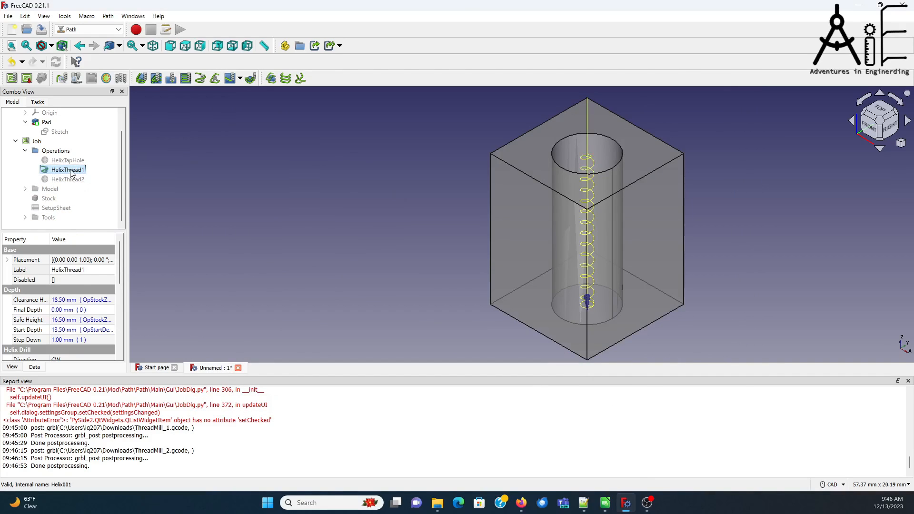
pyautogui.click(67, 169)
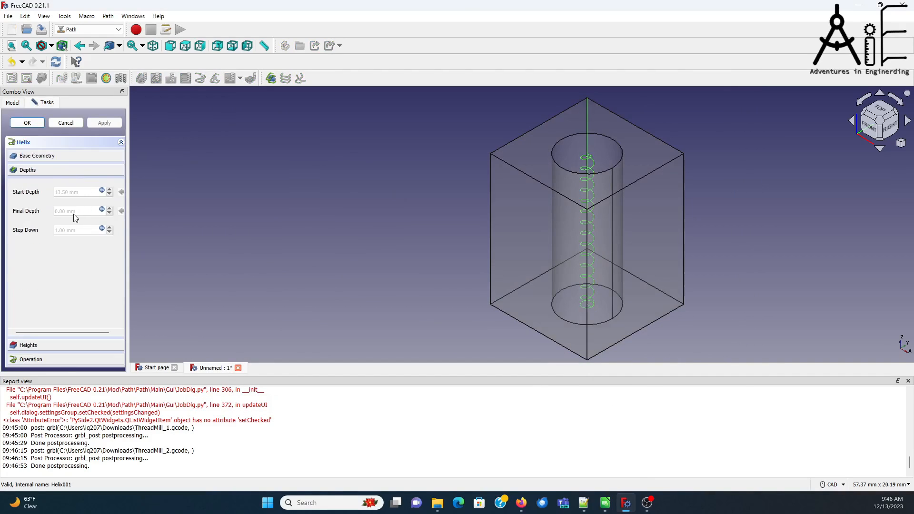
pyautogui.click(101, 210)
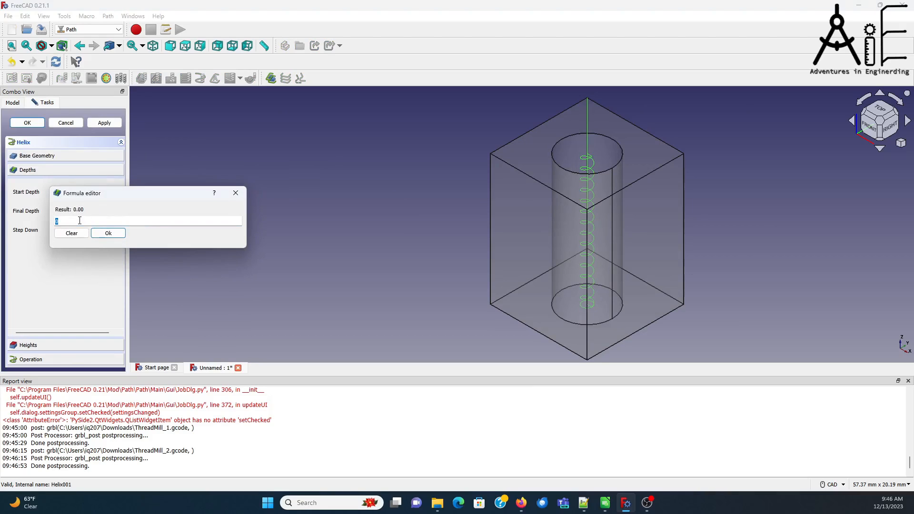
pyautogui.write('-0.5')
pyautogui.click(112, 235)
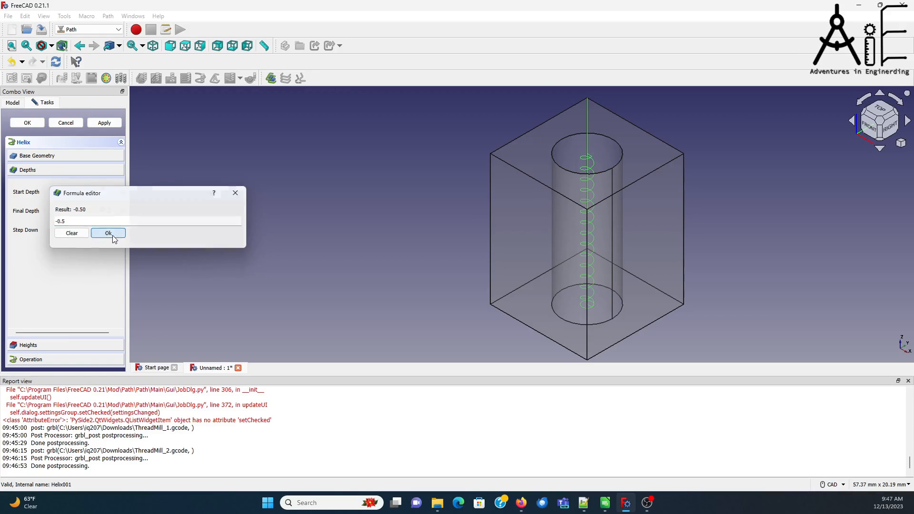
pyautogui.click(104, 121)
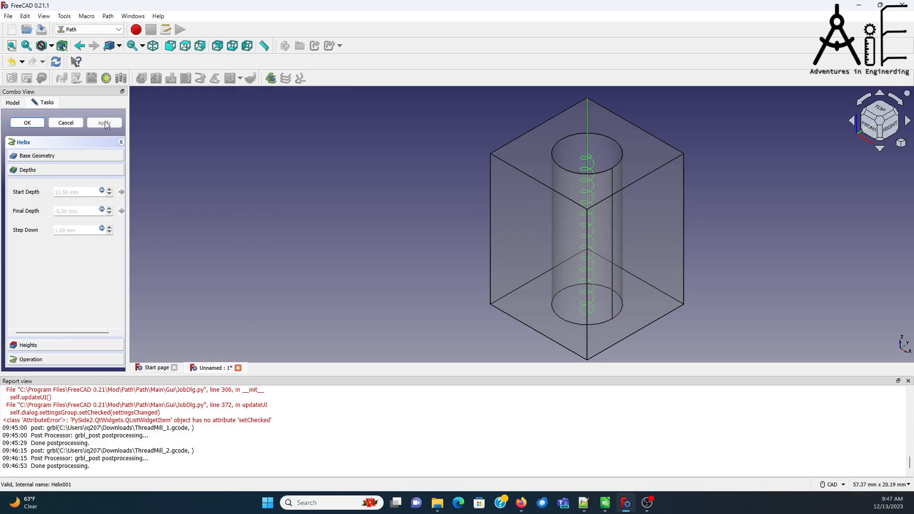
pyautogui.click(65, 123)
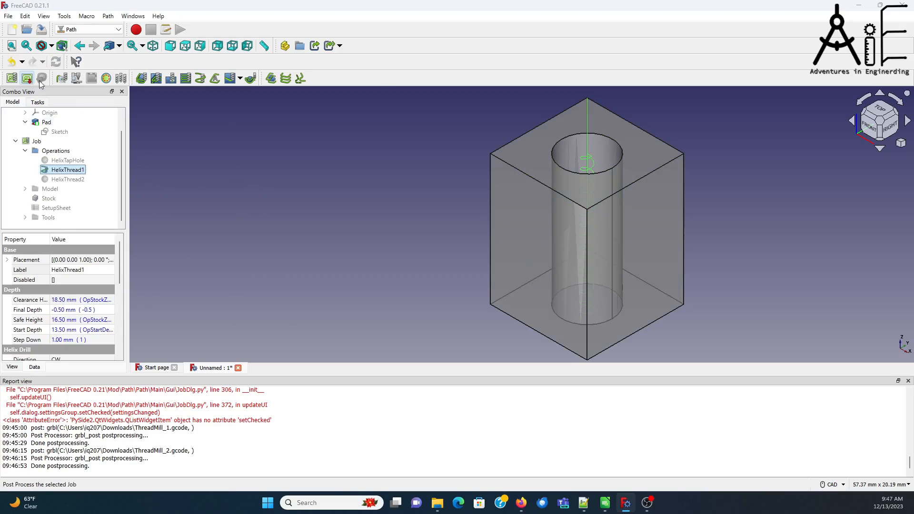
# Step: Post-process HelixThread1 again with the revised final depth, replacing the existing ThreadMill_2.gcode
pyautogui.click(41, 81)
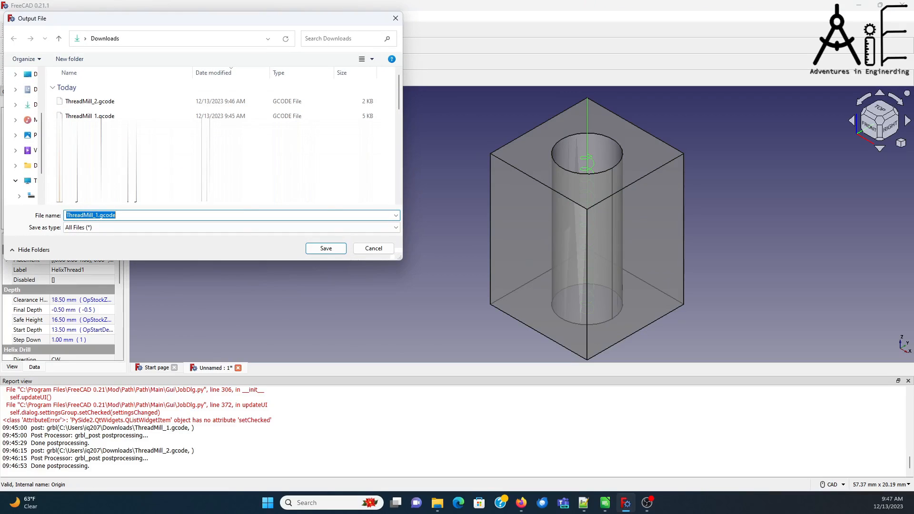
pyautogui.click(97, 214)
pyautogui.press('BackSpace')
pyautogui.write('2')
pyautogui.click(327, 249)
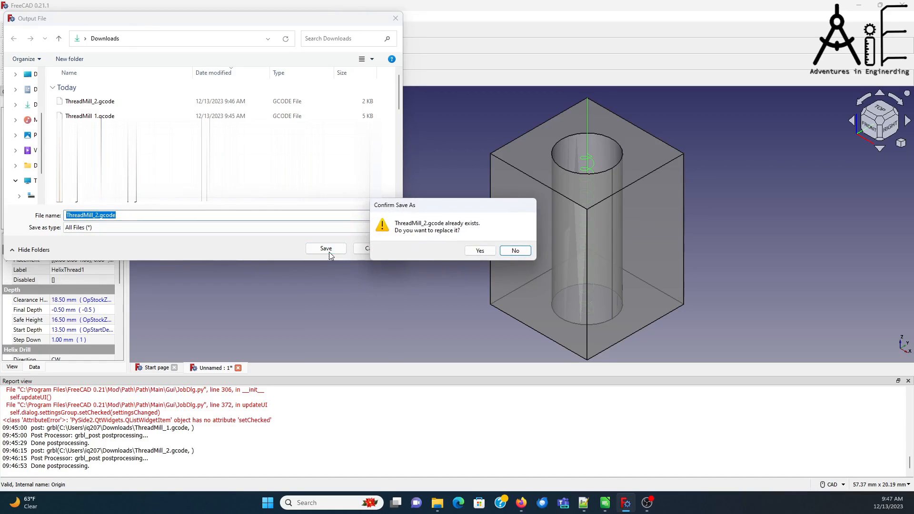
pyautogui.click(479, 251)
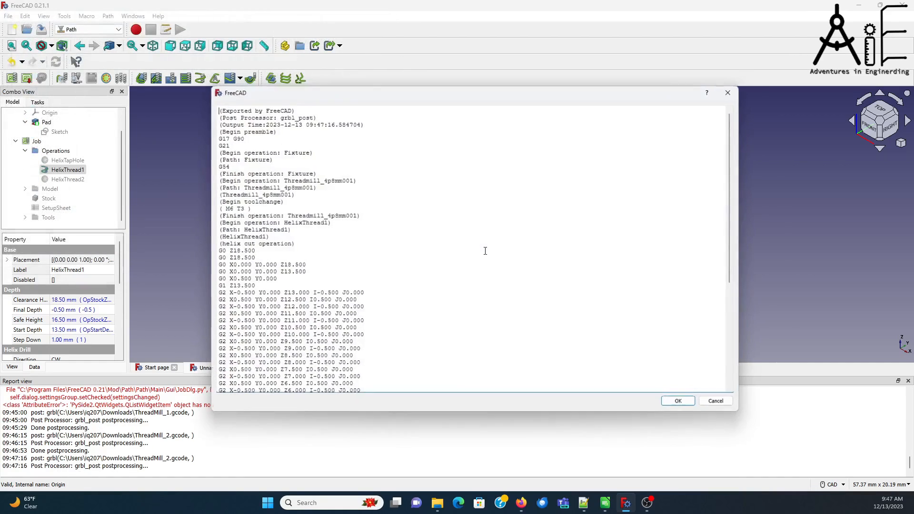
# Step: Check the Z drop per G2 arc and the final Z depth in the regenerated HelixThread1 G-code, and accept the output
pyautogui.scroll(-6, 484, 250)
pyautogui.scroll(-1, 416, 284)
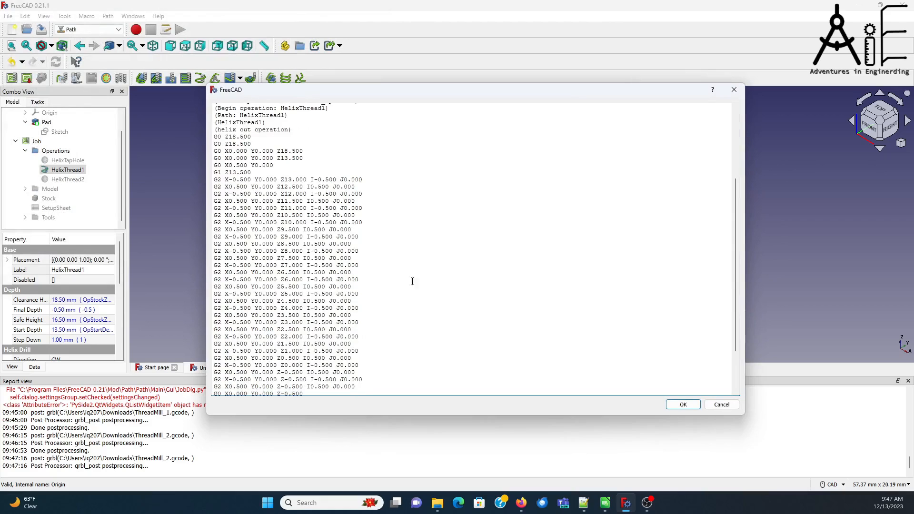
pyautogui.moveTo(280, 179); pyautogui.dragTo(307, 194)
pyautogui.scroll(-3, 386, 344)
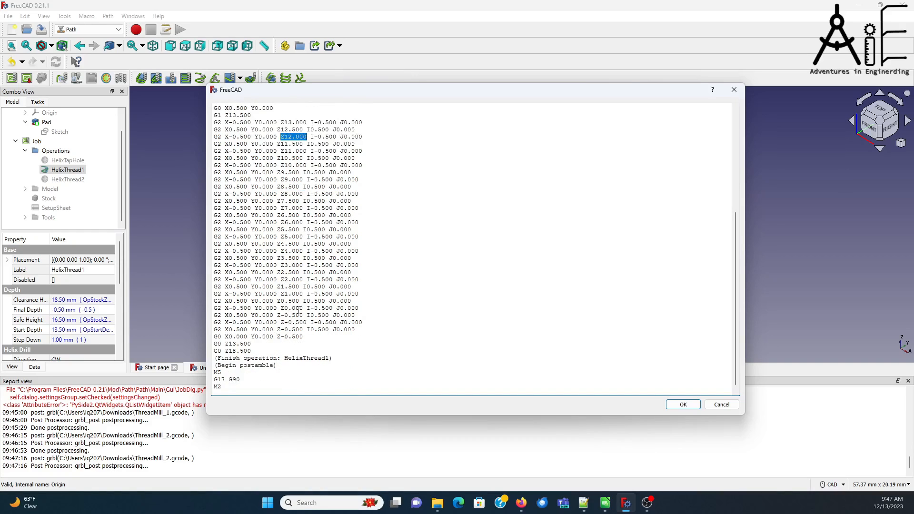
pyautogui.moveTo(285, 329); pyautogui.dragTo(303, 337)
pyautogui.moveTo(281, 129); pyautogui.dragTo(304, 130)
pyautogui.click(418, 179)
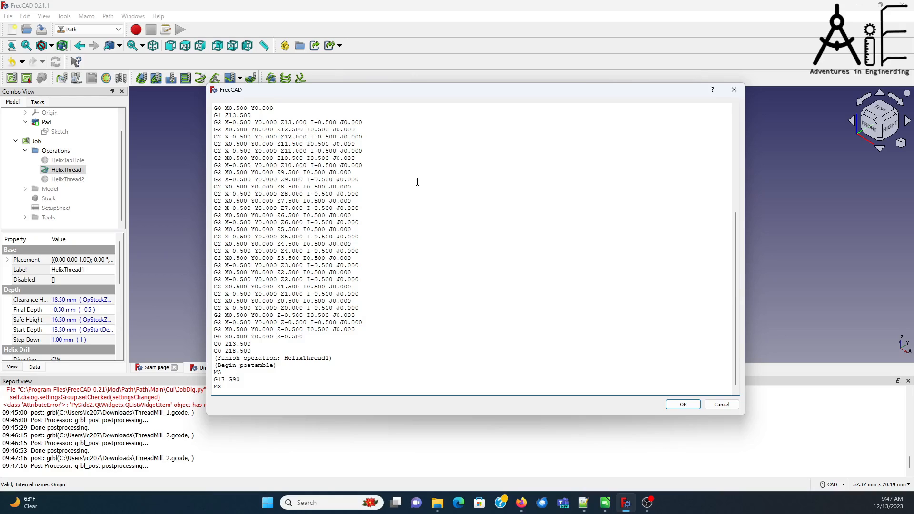
pyautogui.click(683, 405)
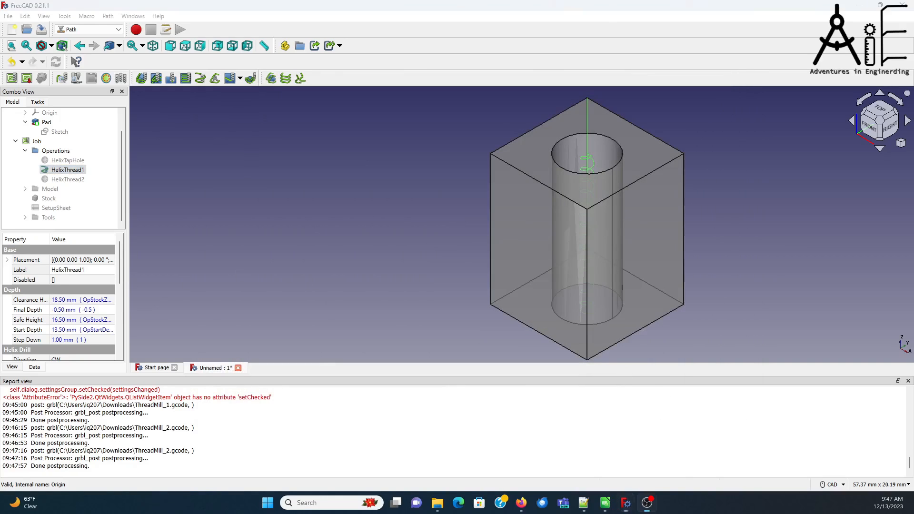
# Step: Activate HelixThread2 and post-process it together with HelixThread1, replacing the existing ThreadMill_2.gcode
pyautogui.click(68, 181)
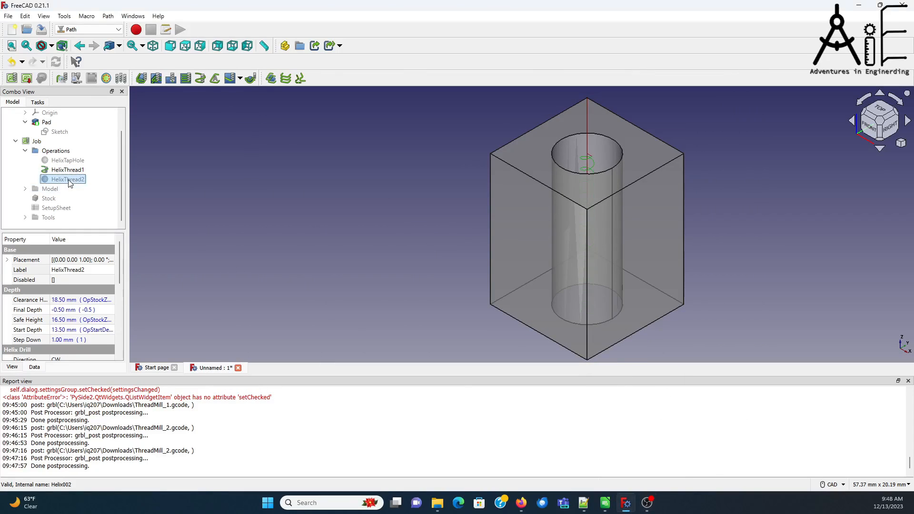
pyautogui.click(107, 79)
pyautogui.click(28, 78)
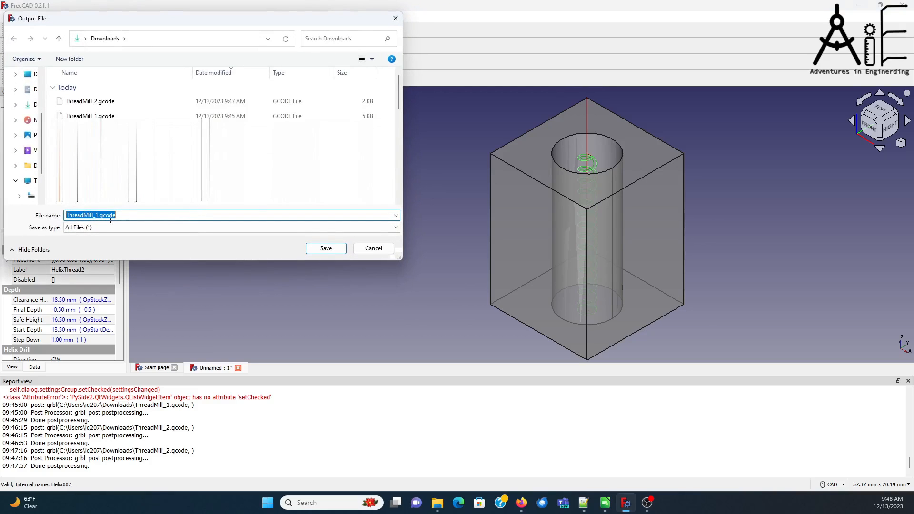
pyautogui.click(96, 215)
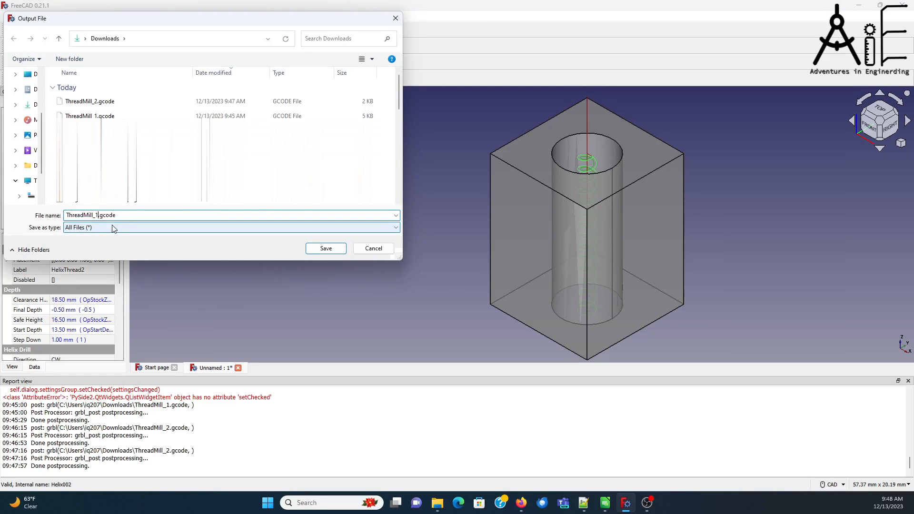
pyautogui.press('BackSpace')
pyautogui.write('2')
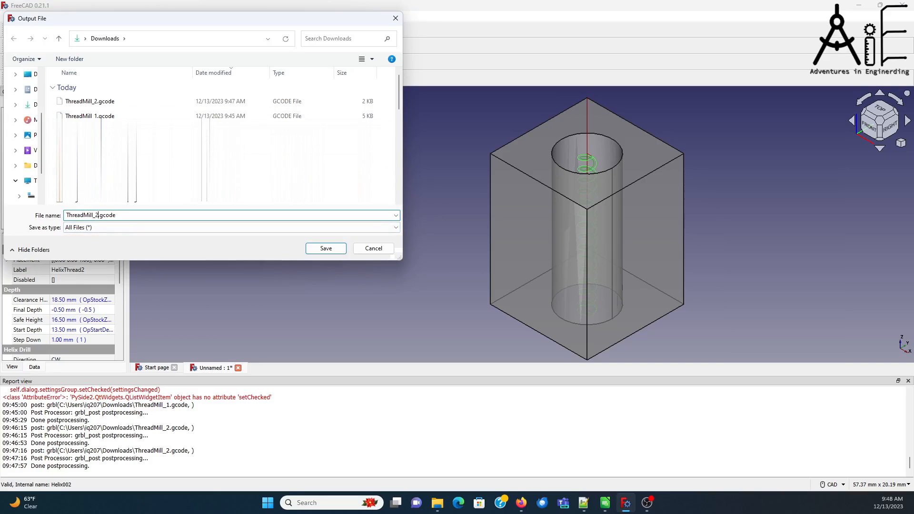
pyautogui.click(329, 250)
pyautogui.click(476, 259)
# Step: Review the combined G-code where HelixThread1 ends and HelixThread2 begins, accept it, and check HelixThread2's extra offset without changing it
pyautogui.scroll(-8, 478, 250)
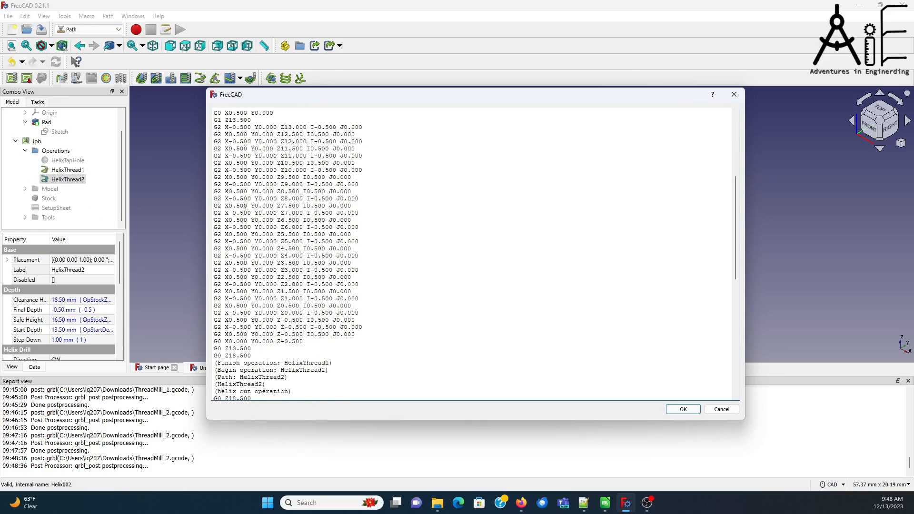
pyautogui.scroll(-3, 246, 208)
pyautogui.scroll(-3, 270, 248)
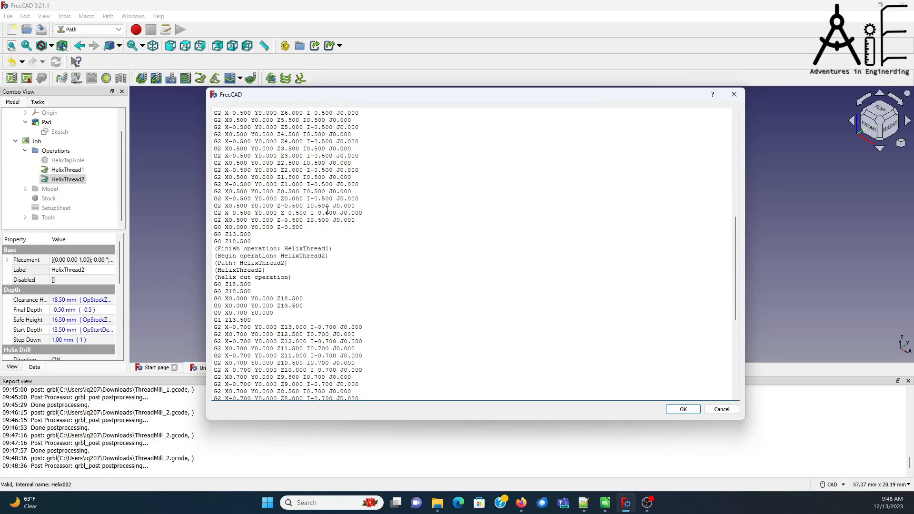
pyautogui.scroll(-1, 363, 241)
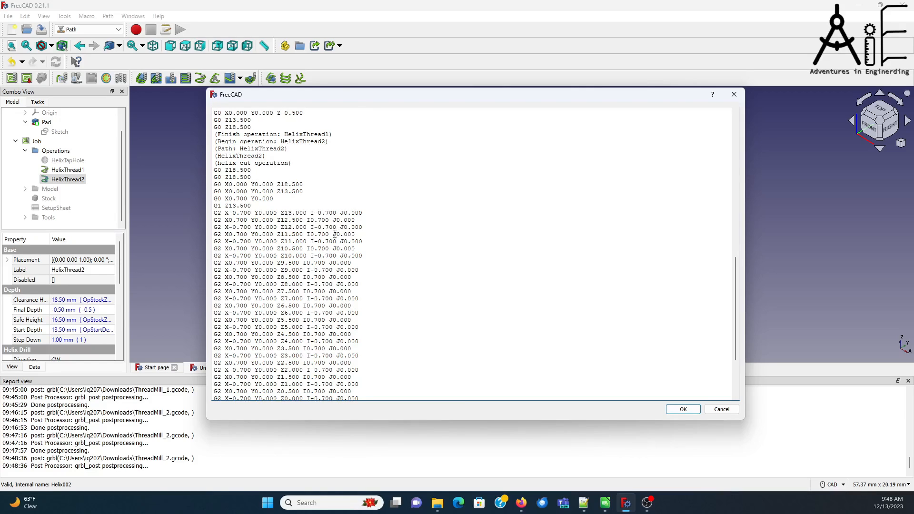
pyautogui.scroll(-4, 334, 237)
pyautogui.scroll(20, 347, 242)
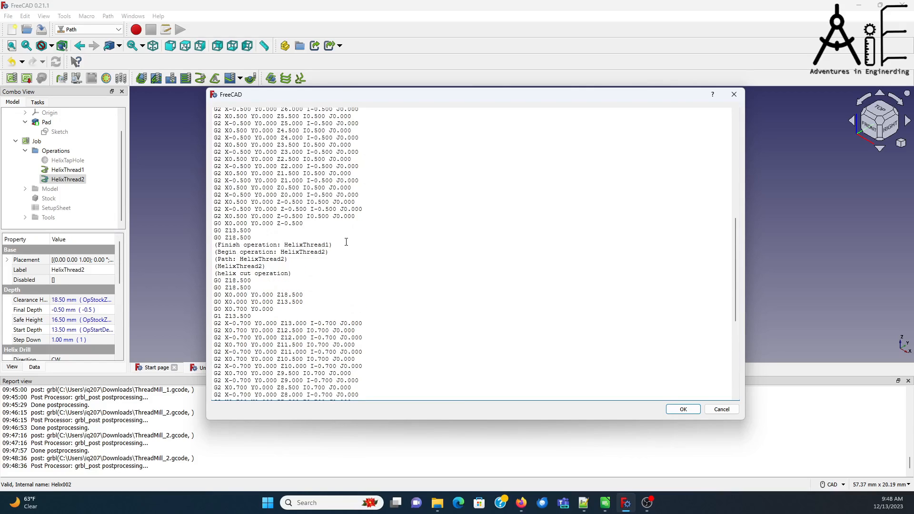
pyautogui.scroll(-8, 374, 254)
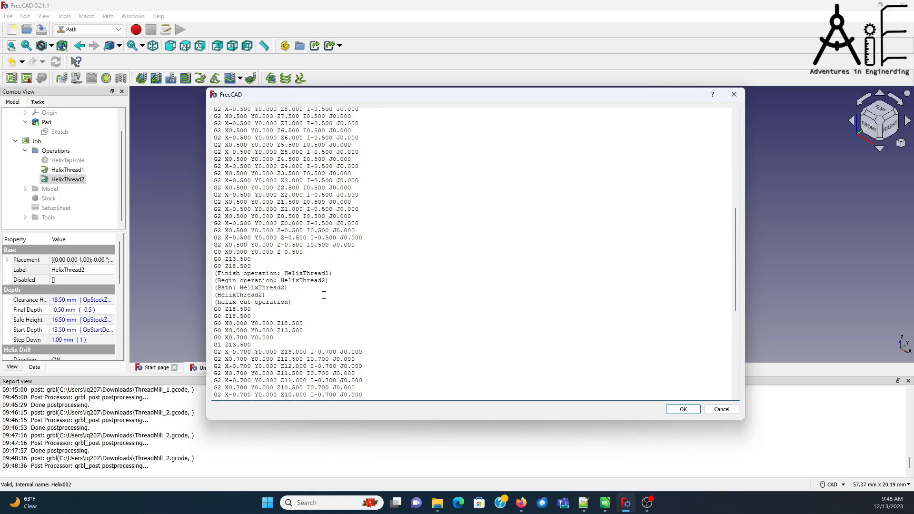
pyautogui.scroll(-3, 338, 272)
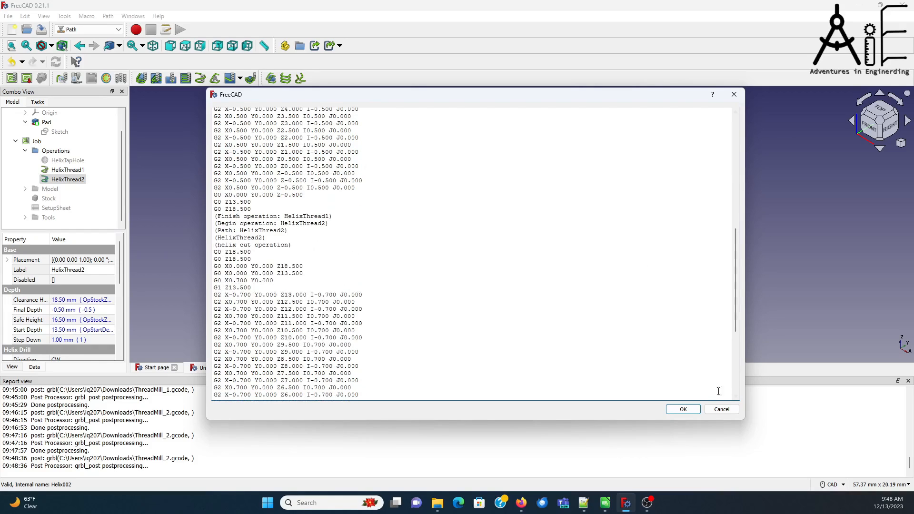
pyautogui.click(683, 409)
pyautogui.doubleClick(65, 185)
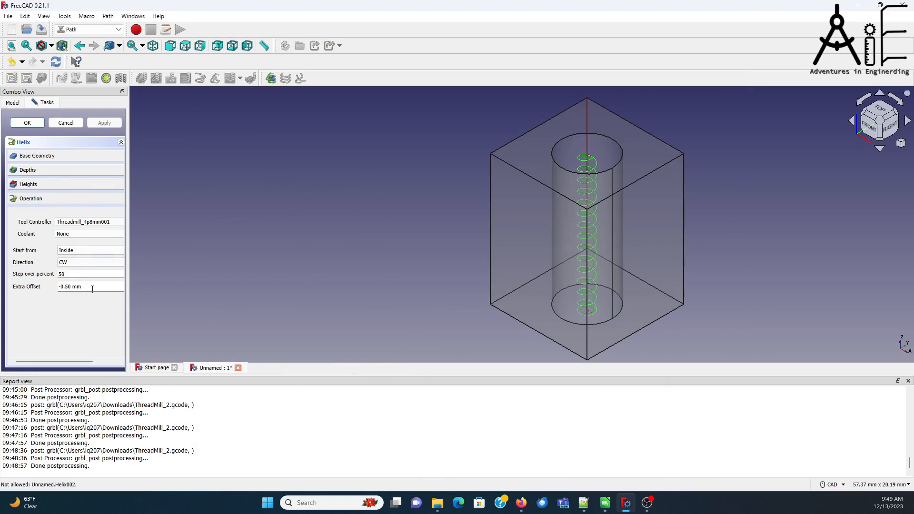
pyautogui.click(65, 123)
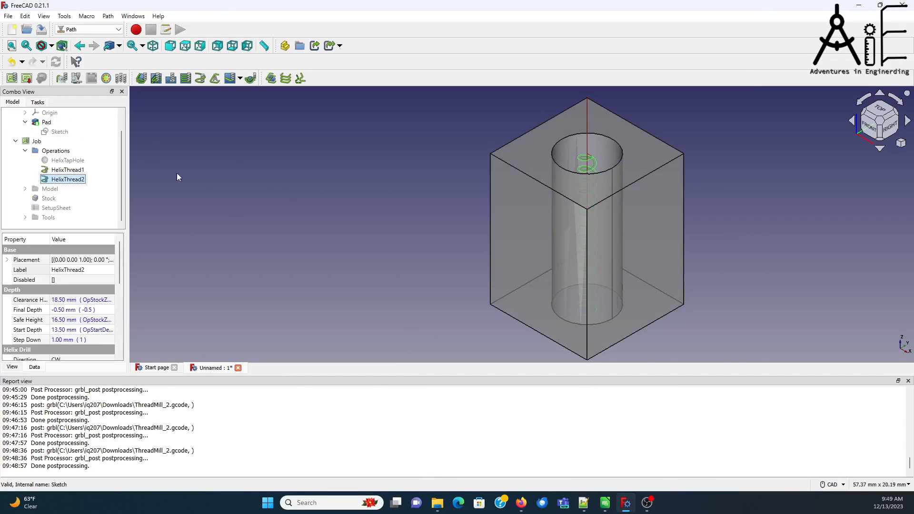